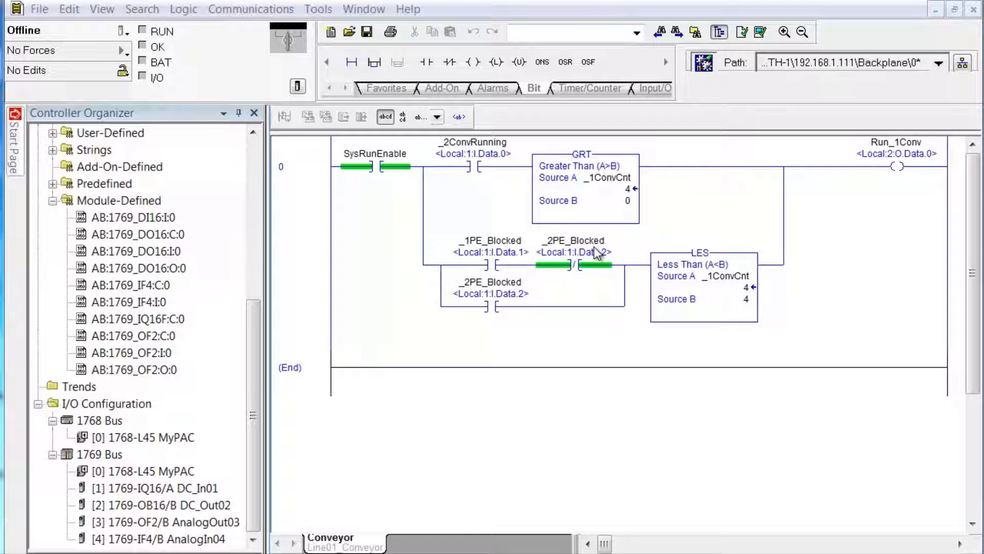
# Step: Open the Line01 MainRoutine and Line02 Production routines in tabs, then return to the Line01 Conveyor routine
pyautogui.click(256, 149)
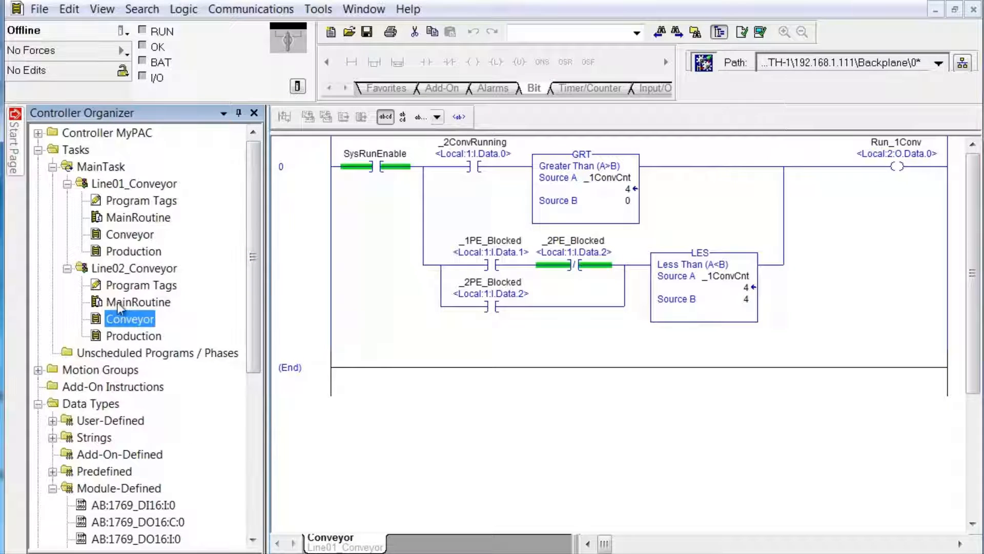
pyautogui.doubleClick(123, 234)
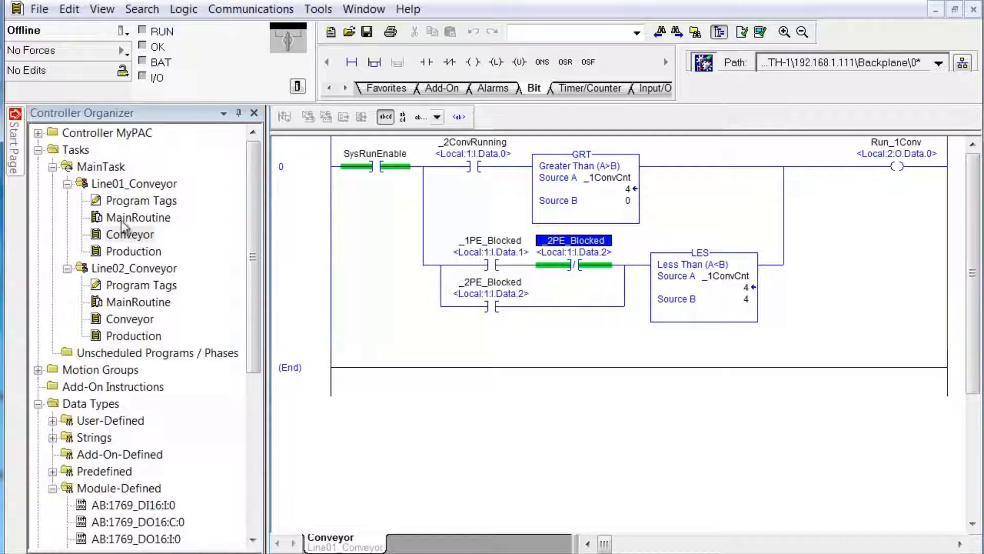
pyautogui.doubleClick(121, 220)
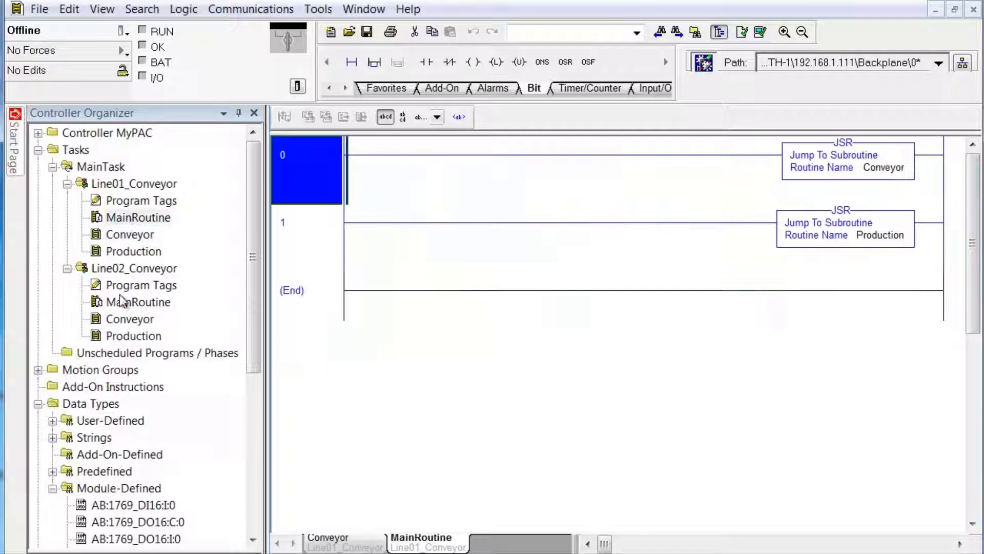
pyautogui.doubleClick(126, 335)
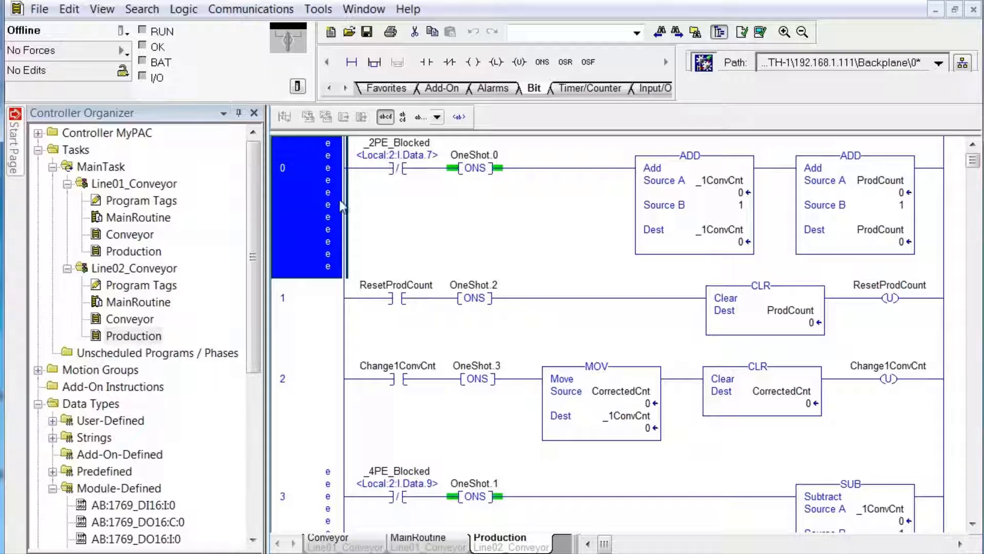
pyautogui.doubleClick(146, 235)
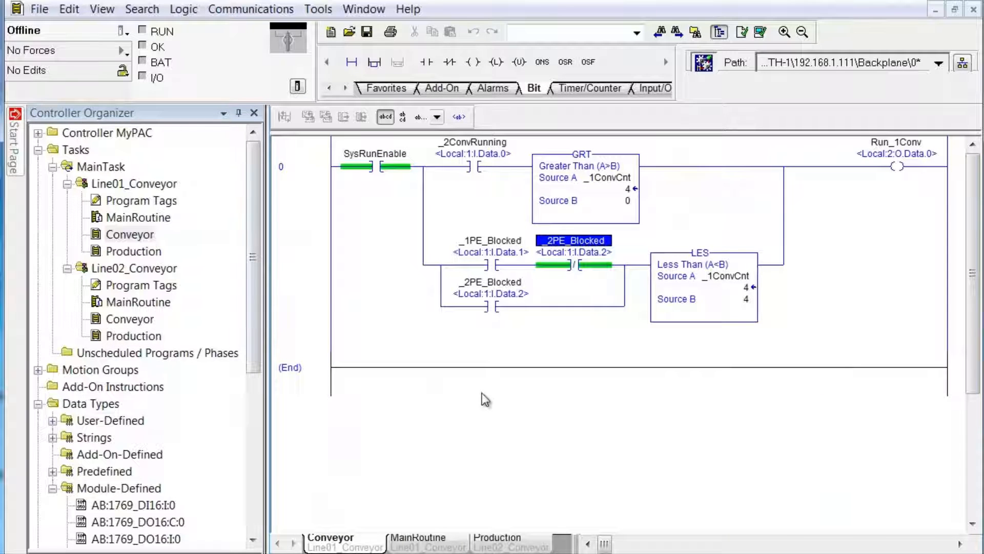
pyautogui.click(256, 494)
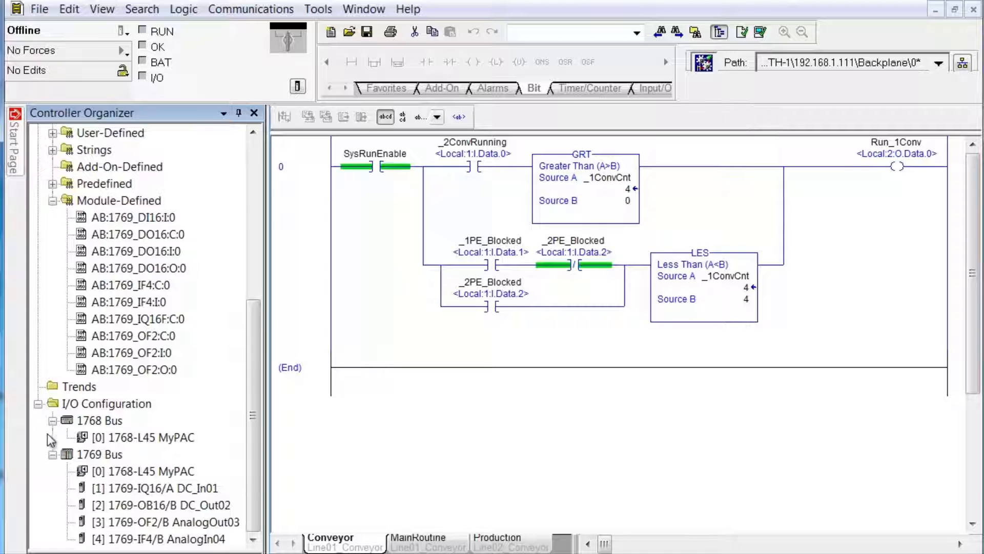
# Step: Add a new 1768-ENBT Ethernet bridge module to the 1768 Bus at major revision 4
pyautogui.rightClick(83, 421)
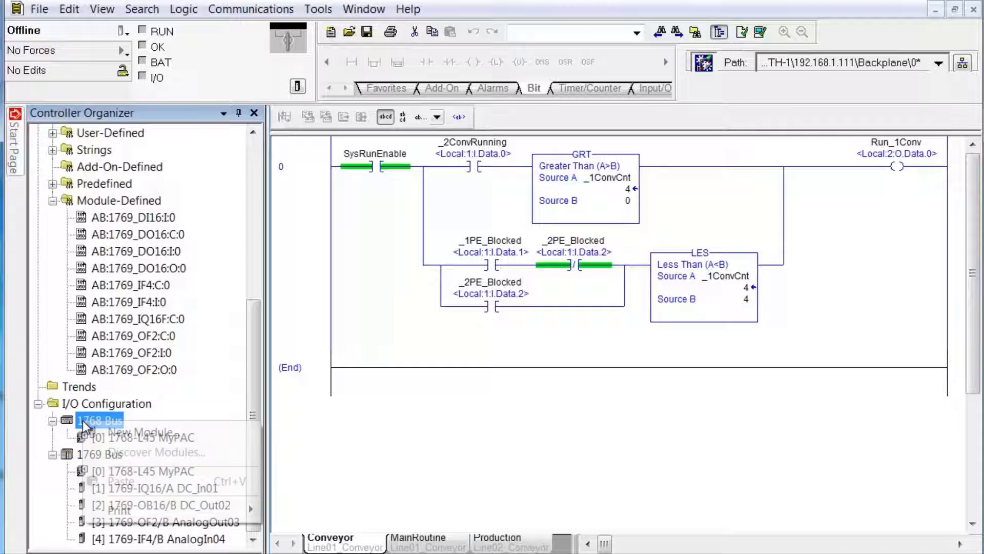
pyautogui.click(131, 436)
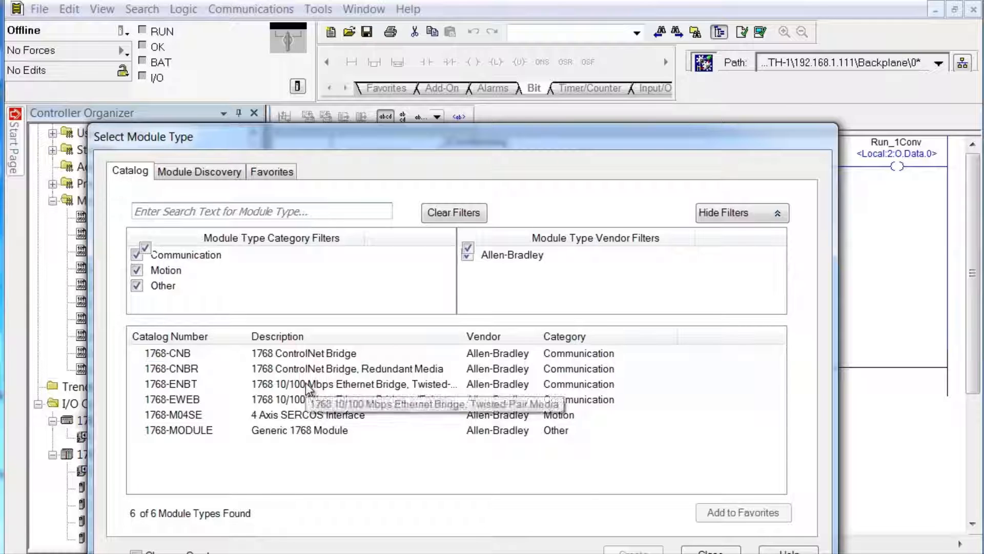
pyautogui.doubleClick(306, 384)
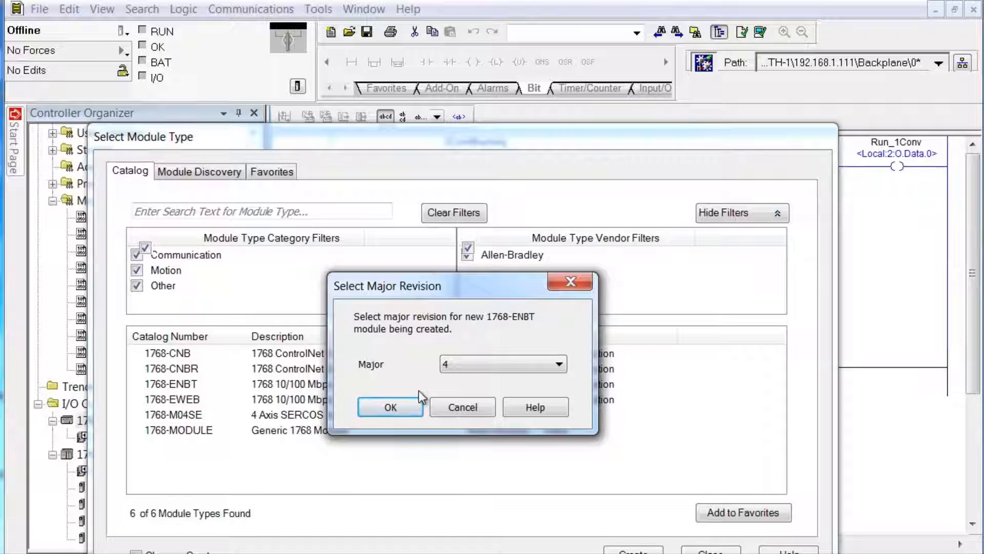
pyautogui.click(528, 365)
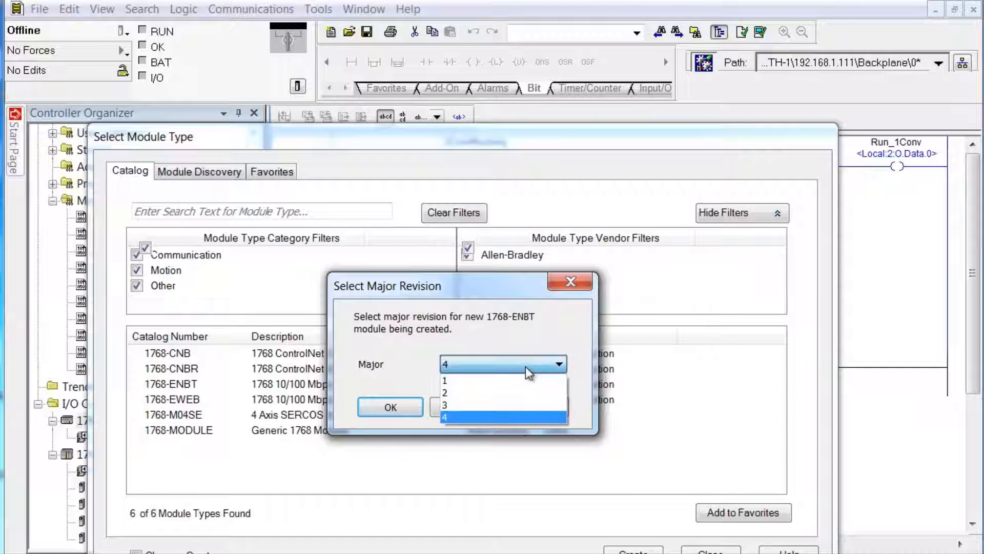
pyautogui.click(510, 414)
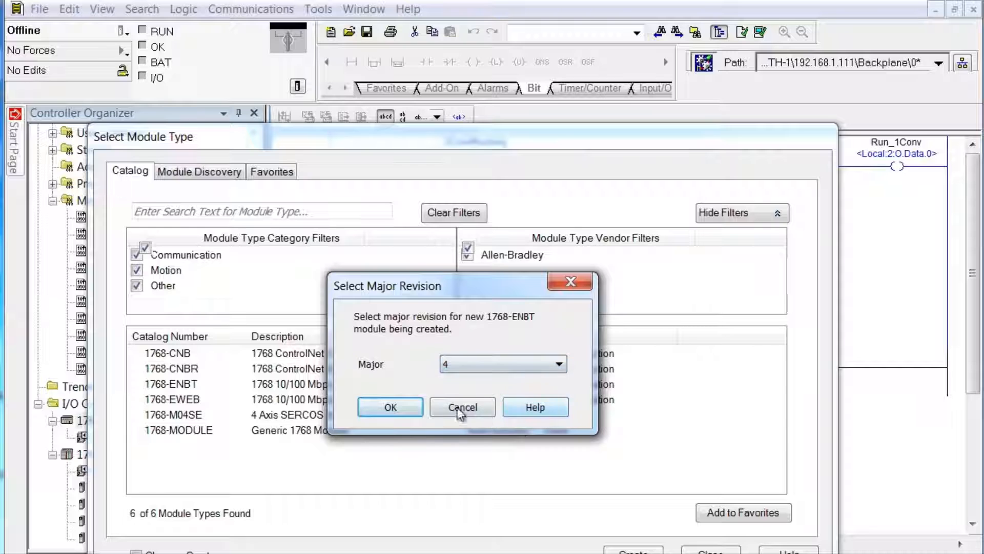
pyautogui.click(391, 405)
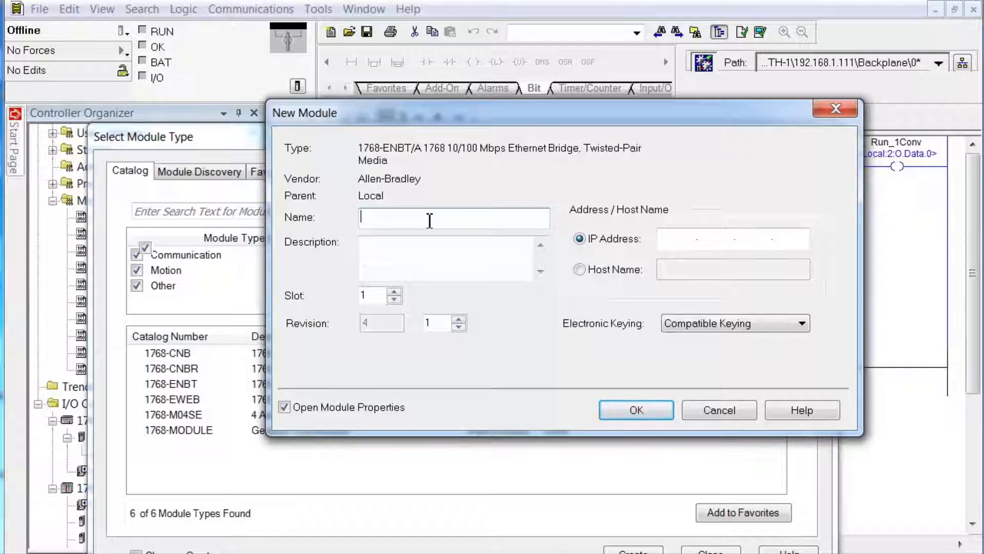
# Step: Name the 1768-ENBT/A 'MyENBT' in slot 1, with IP 192.168.1.98 and electronic keying set to Disable Keying
pyautogui.write('MyEN')
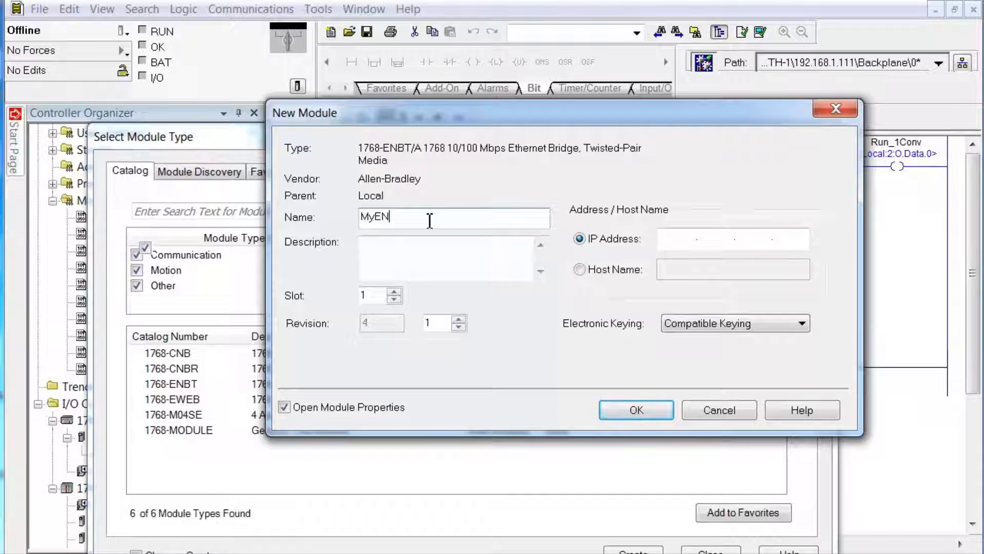
pyautogui.write('BT')
pyautogui.click(664, 238)
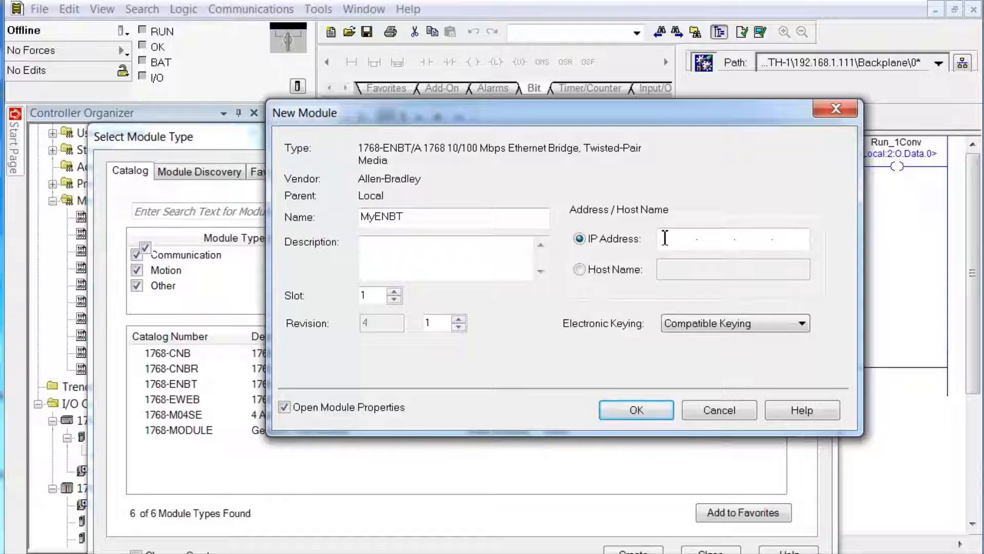
pyautogui.write('192.168.1.98')
pyautogui.click(754, 237)
pyautogui.write('1 . 98')
pyautogui.click(733, 329)
pyautogui.click(728, 349)
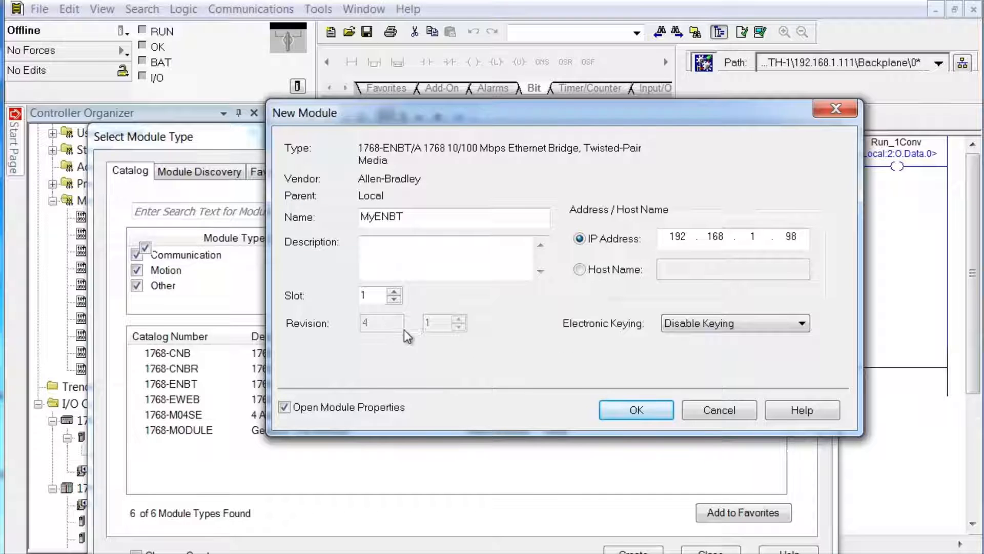
# Step: Confirm the New Module dialog to create MyENBT on the 1768 Bus
pyautogui.click(618, 407)
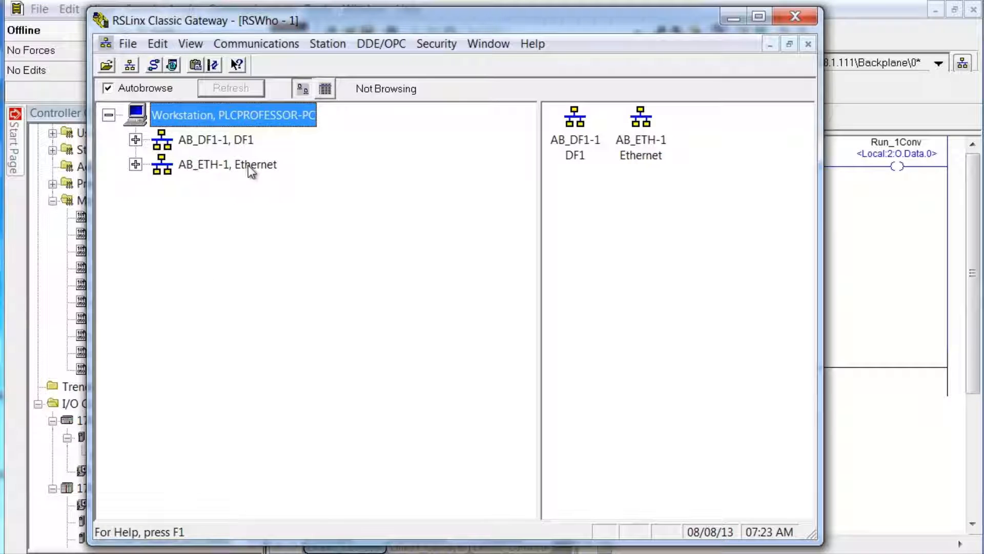
# Step: Browse AB_DF1-1 through 01 My_L45 and its Backplane to the 01 1768-ENBT/A module's ports
pyautogui.click(135, 139)
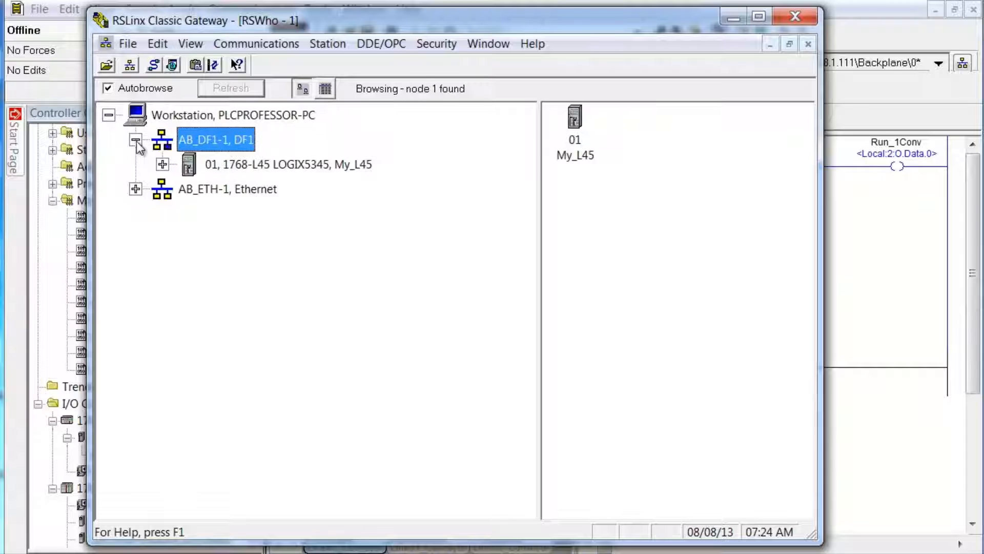
pyautogui.click(163, 164)
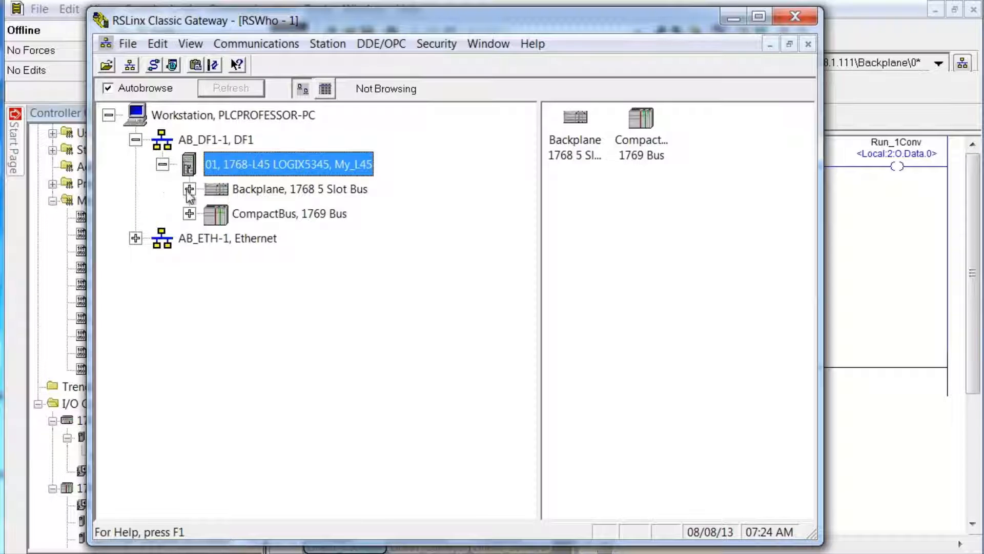
pyautogui.click(189, 189)
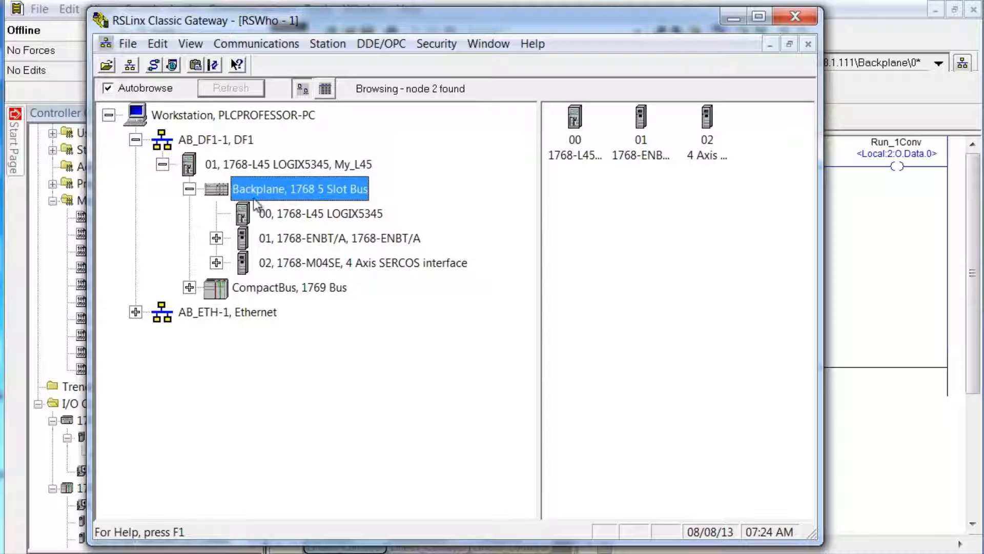
pyautogui.click(216, 237)
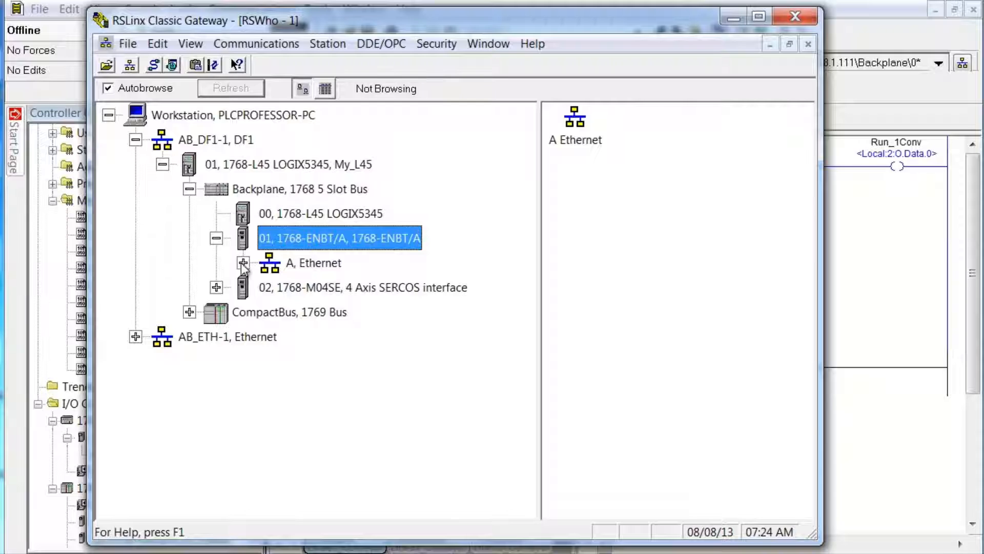
# Step: Expand the ENBT's A, Ethernet port and the 02 1768-M04SE module in the RSWho tree
pyautogui.click(243, 264)
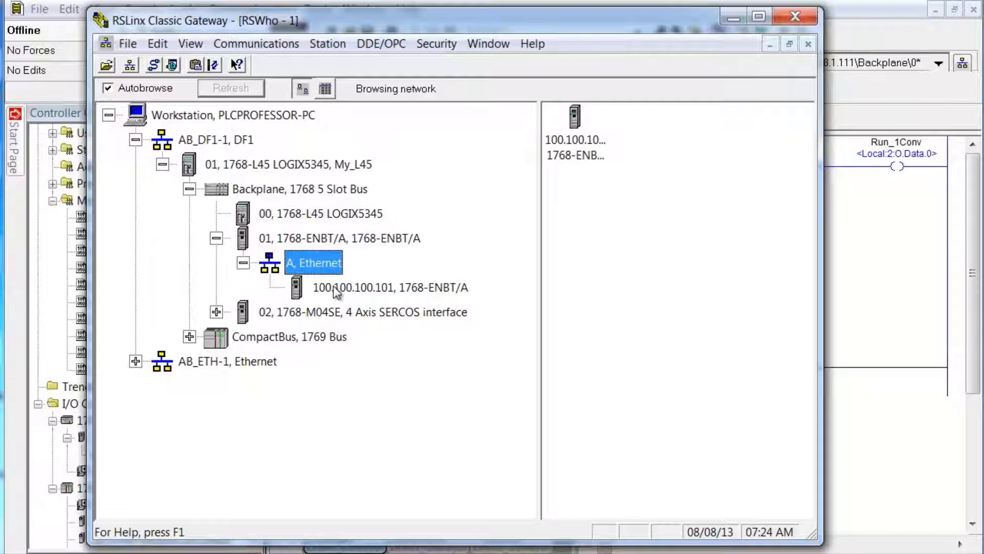
pyautogui.click(217, 313)
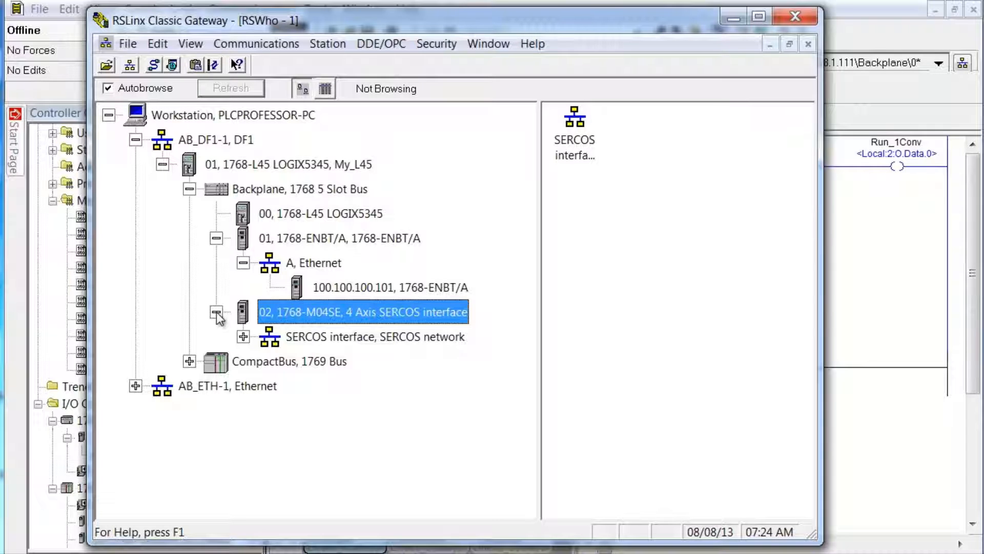
# Step: Browse the 1768-M04SE's SERCOS network to list its devices at nodes 00 and 01
pyautogui.click(243, 337)
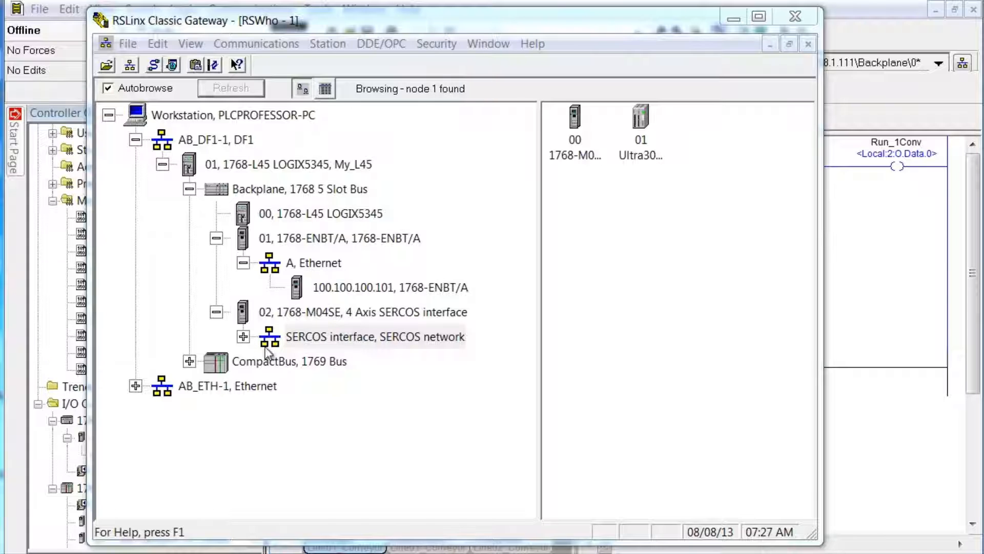
# Step: Expand the SERCOS network node until node 01 is identified as an Ultra3000 230VAC drive
pyautogui.click(243, 337)
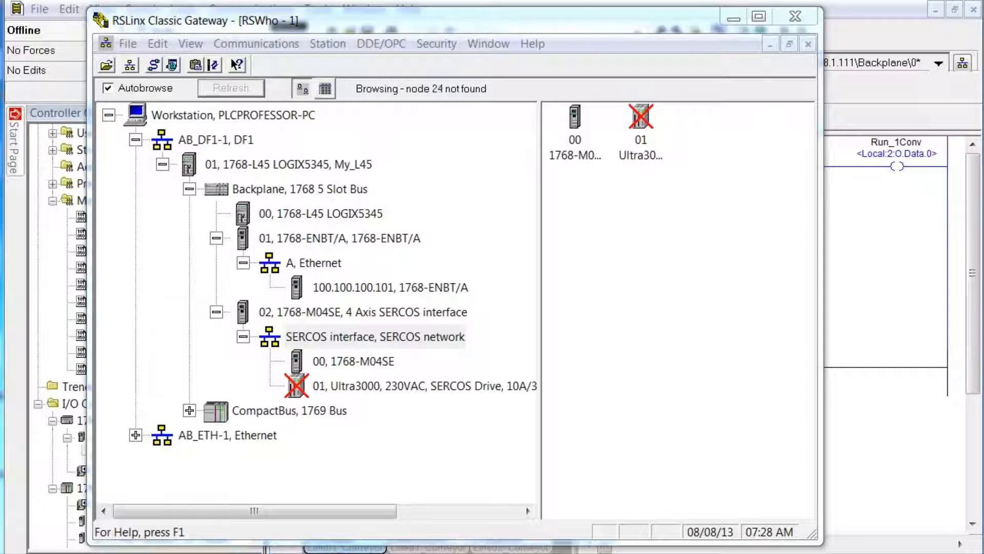
pyautogui.rightClick(456, 386)
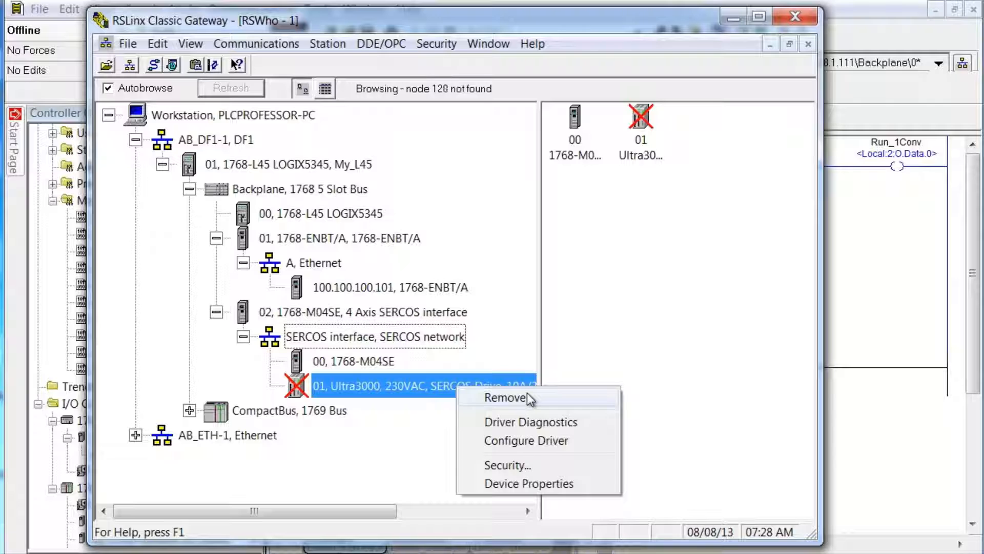
pyautogui.click(391, 447)
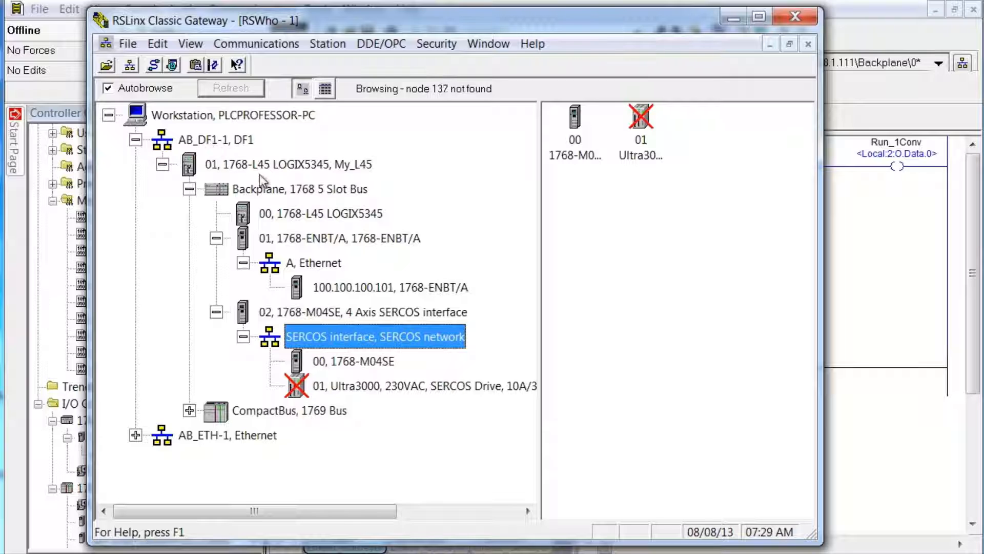
# Step: Give the 1768-ENBT/A port static IP 192.168.1.98 with mask 255.255.255.0 and download it to the module
pyautogui.rightClick(304, 241)
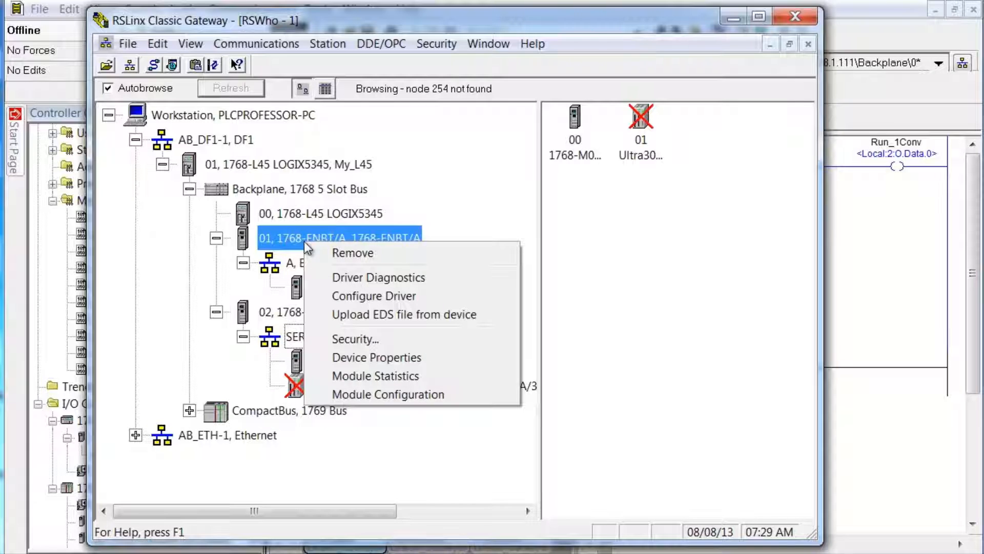
pyautogui.click(420, 392)
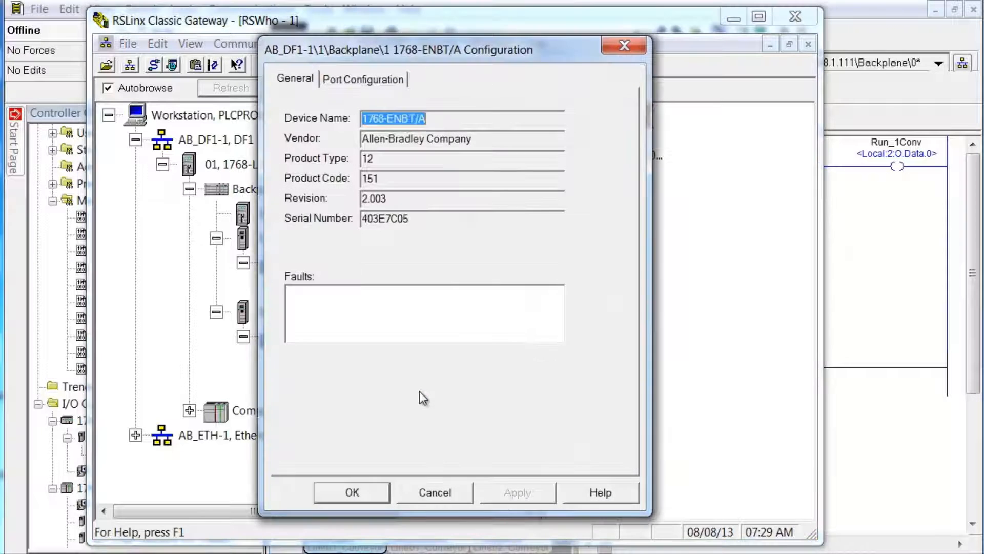
pyautogui.click(365, 81)
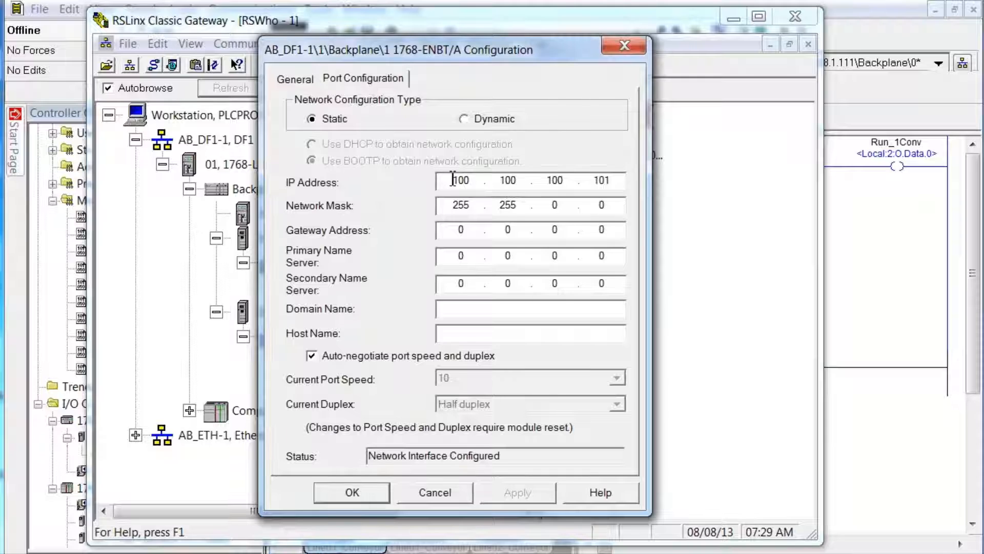
pyautogui.moveTo(453, 180); pyautogui.dragTo(476, 181)
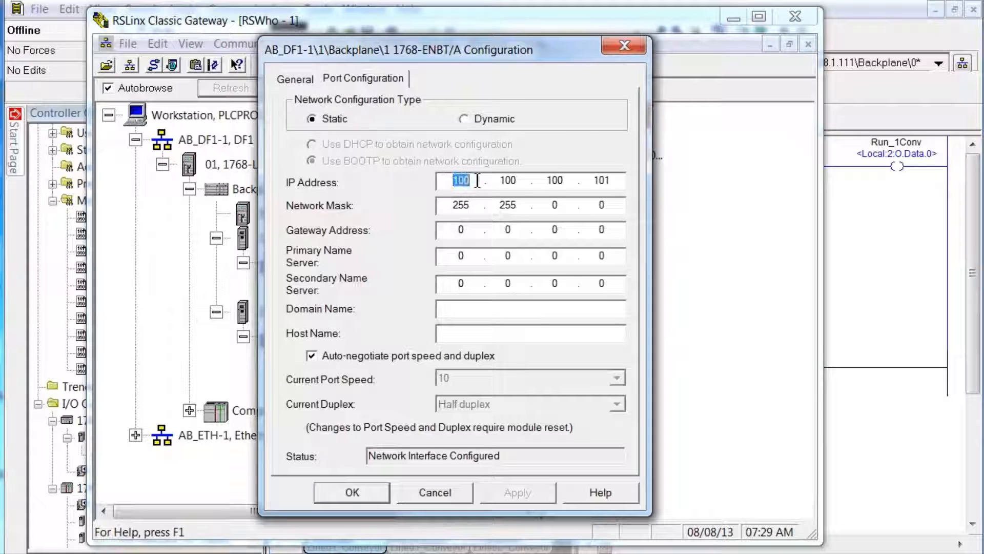
pyautogui.write('192.168.')
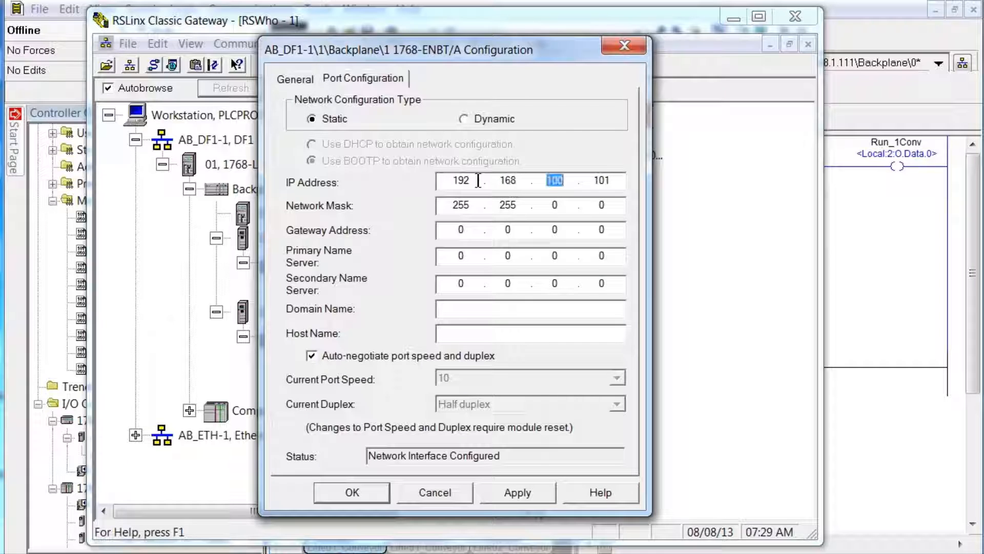
pyautogui.write('1')
pyautogui.press('.')
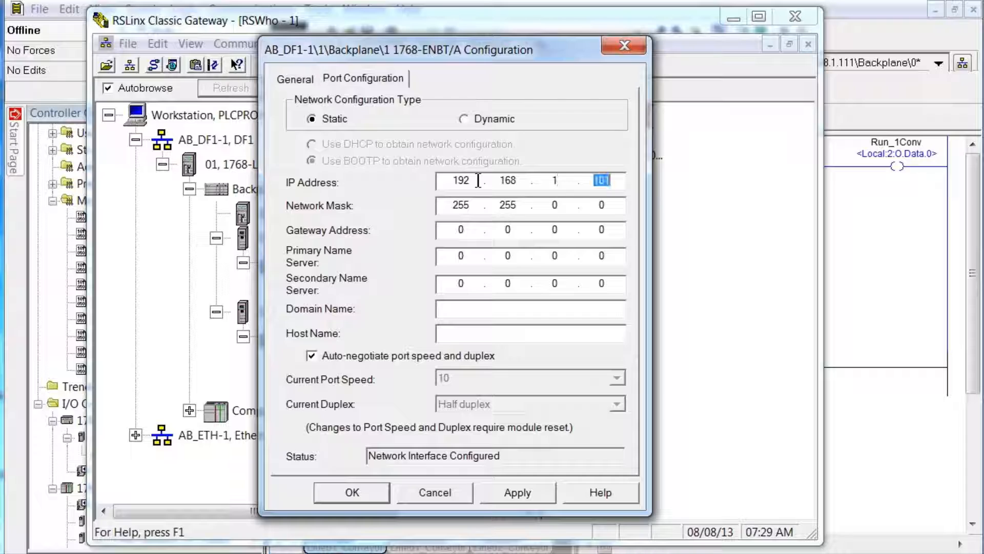
pyautogui.write('98')
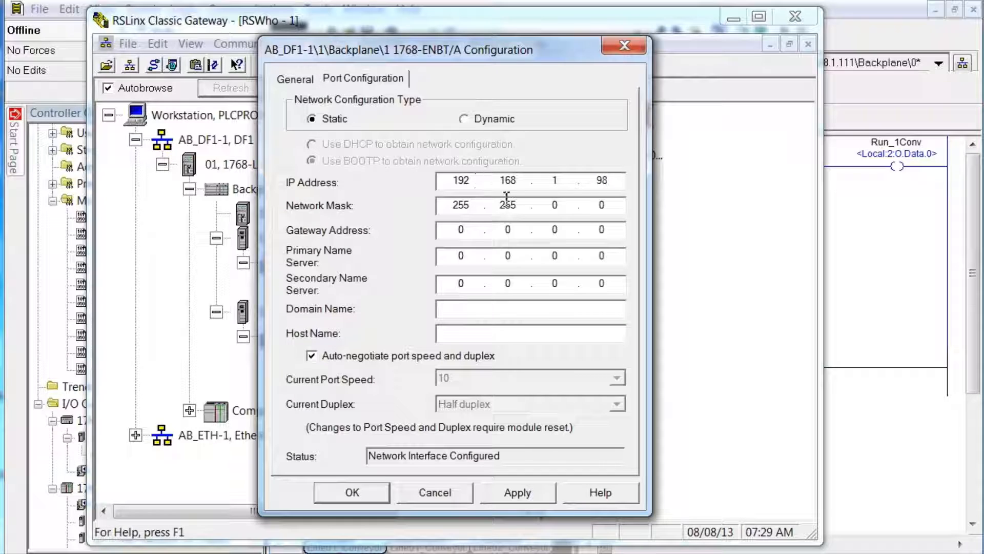
pyautogui.doubleClick(554, 207)
pyautogui.write('255.')
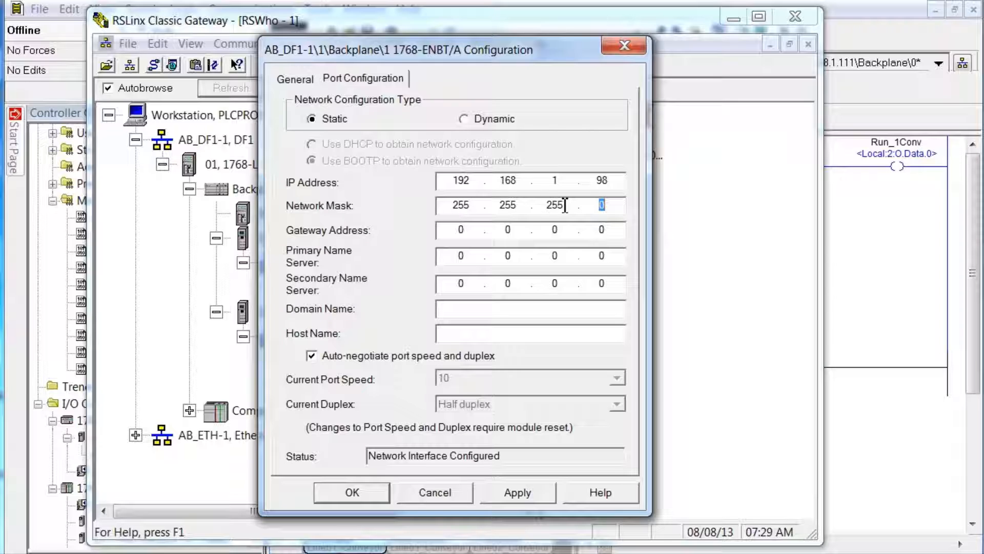
pyautogui.click(534, 493)
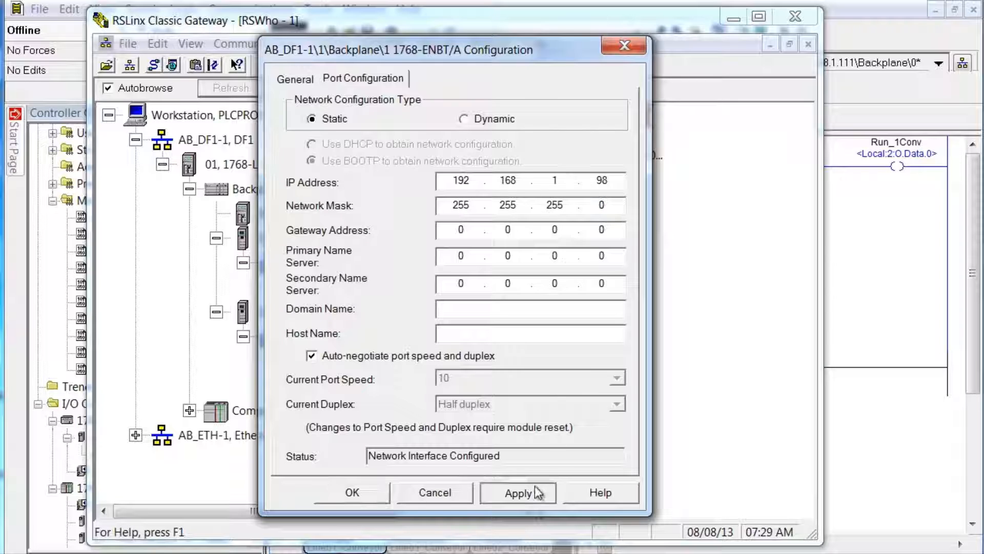
pyautogui.click(506, 441)
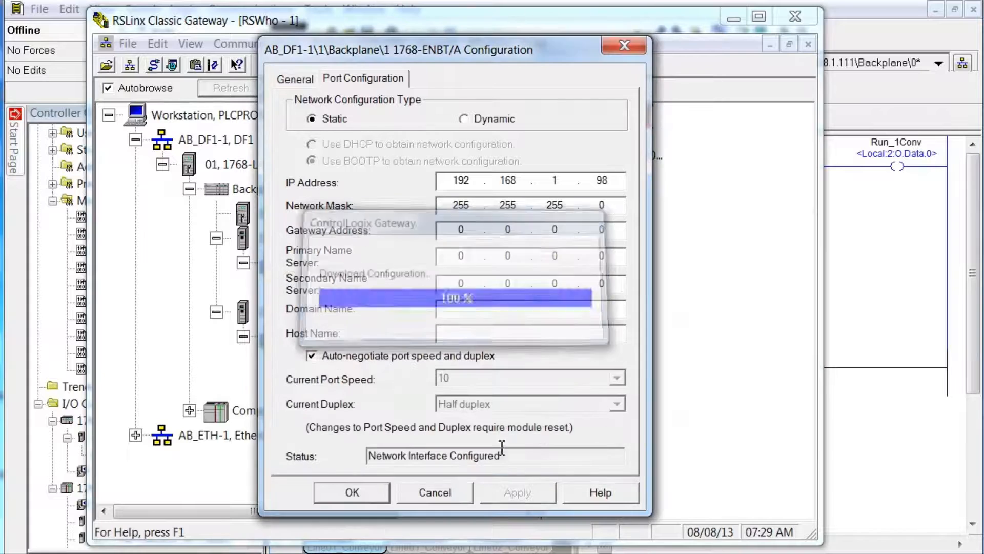
pyautogui.click(378, 492)
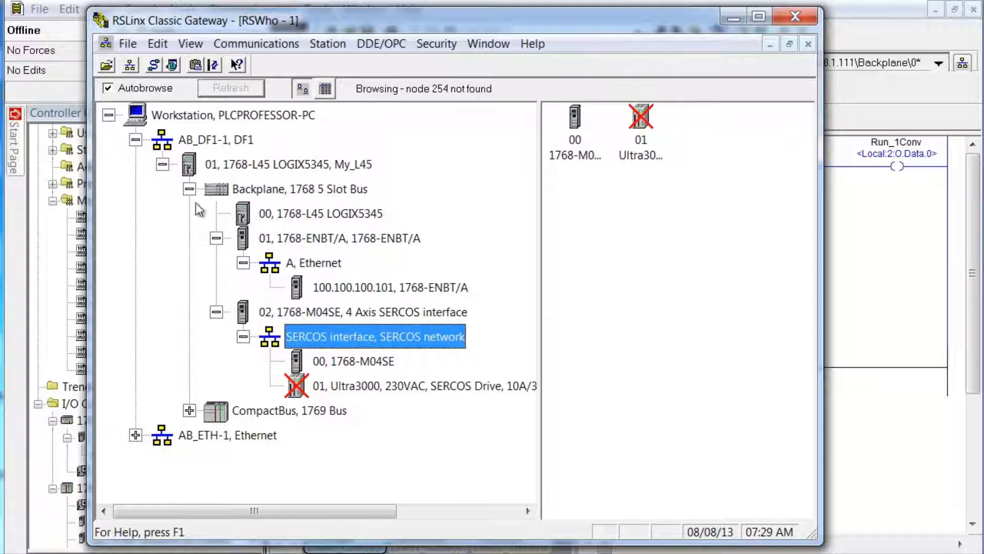
# Step: Expand CompactBus, 1769 Bus to list the 1768-L45 controller and its four 1769 I/O modules
pyautogui.click(191, 409)
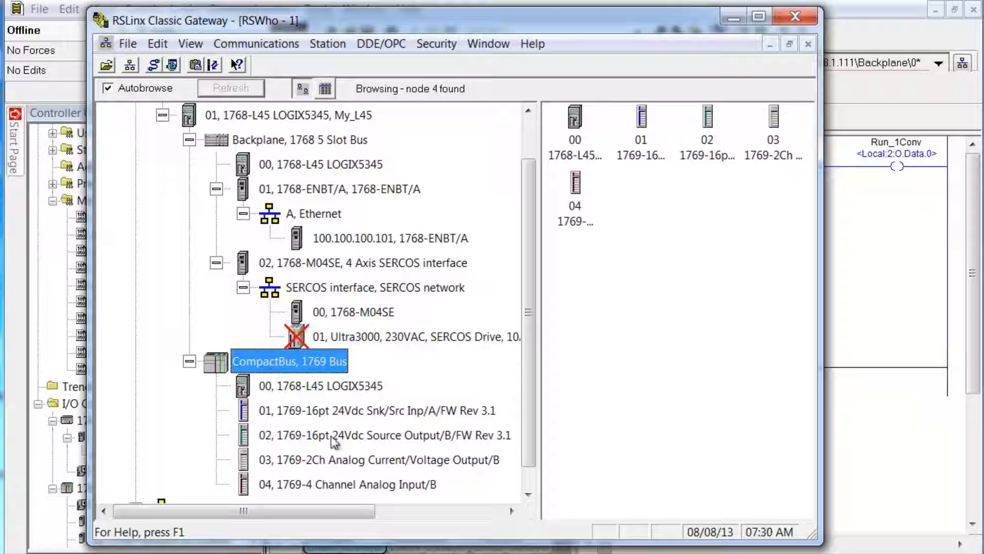
pyautogui.click(528, 495)
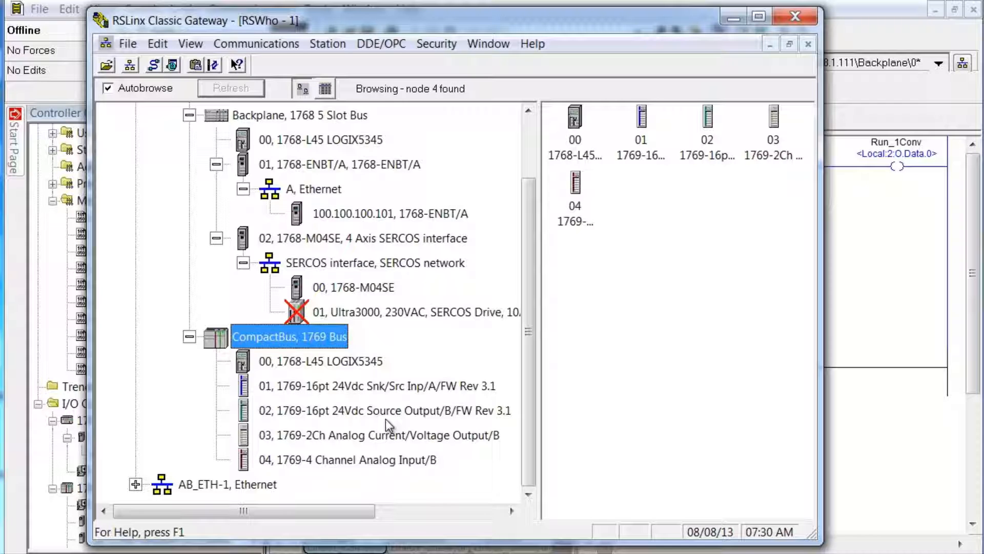
pyautogui.rightClick(378, 388)
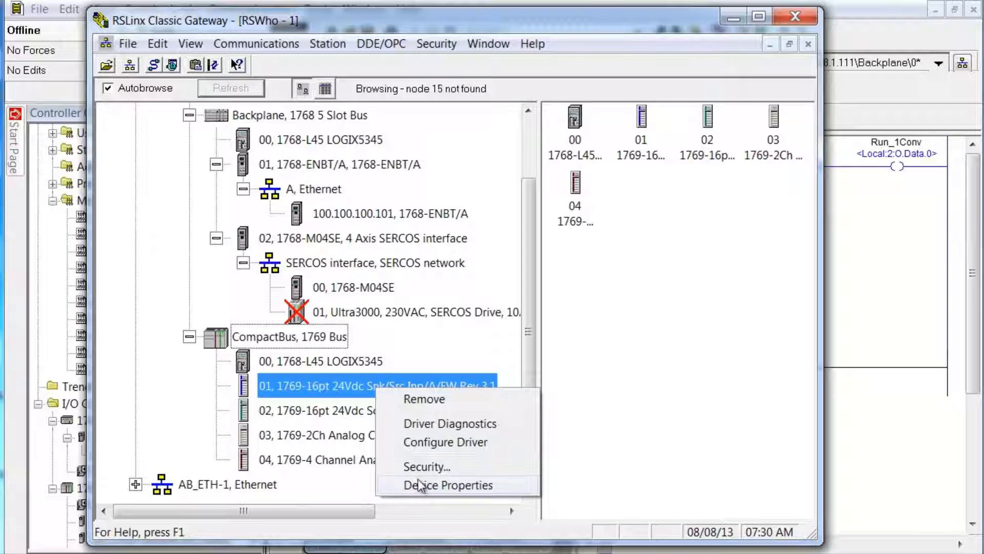
pyautogui.click(419, 484)
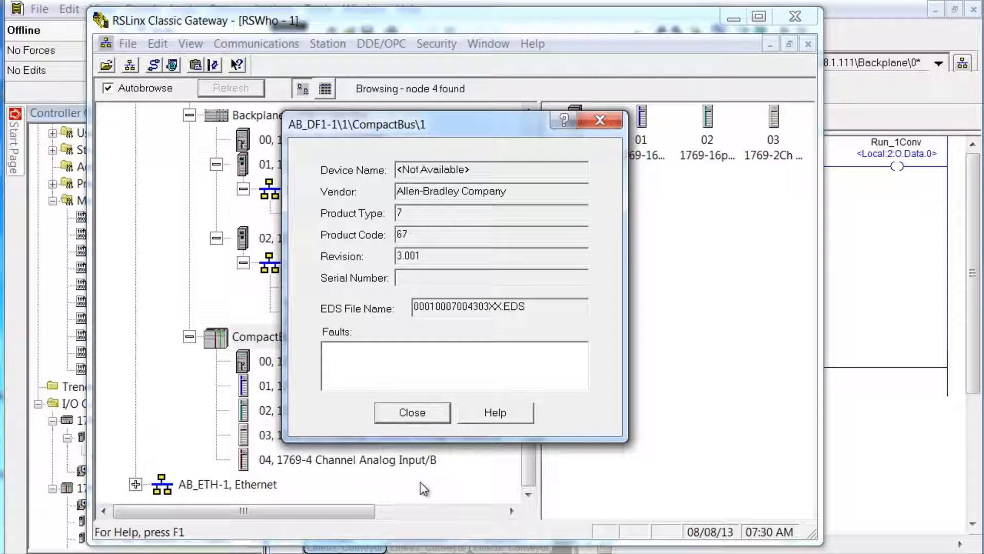
pyautogui.click(423, 416)
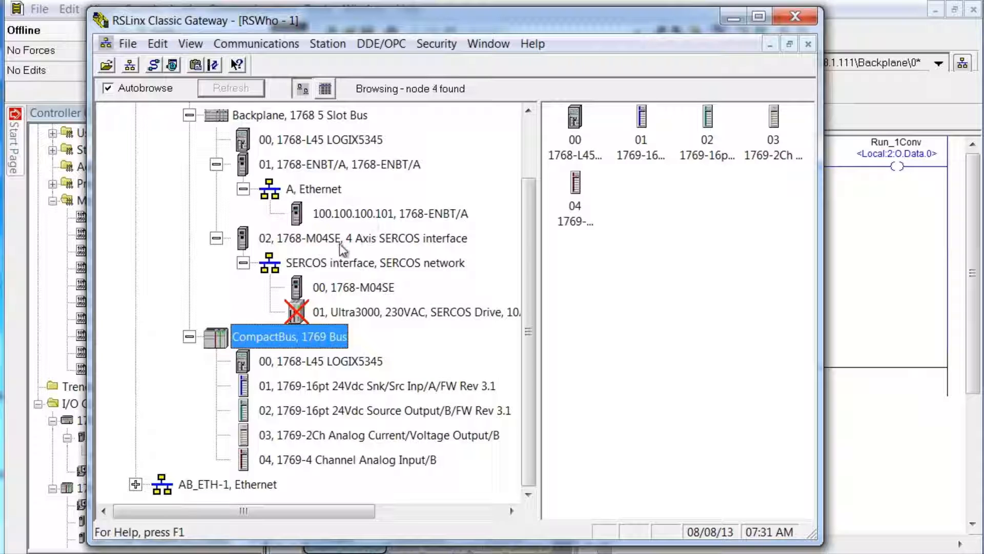
pyautogui.rightClick(343, 290)
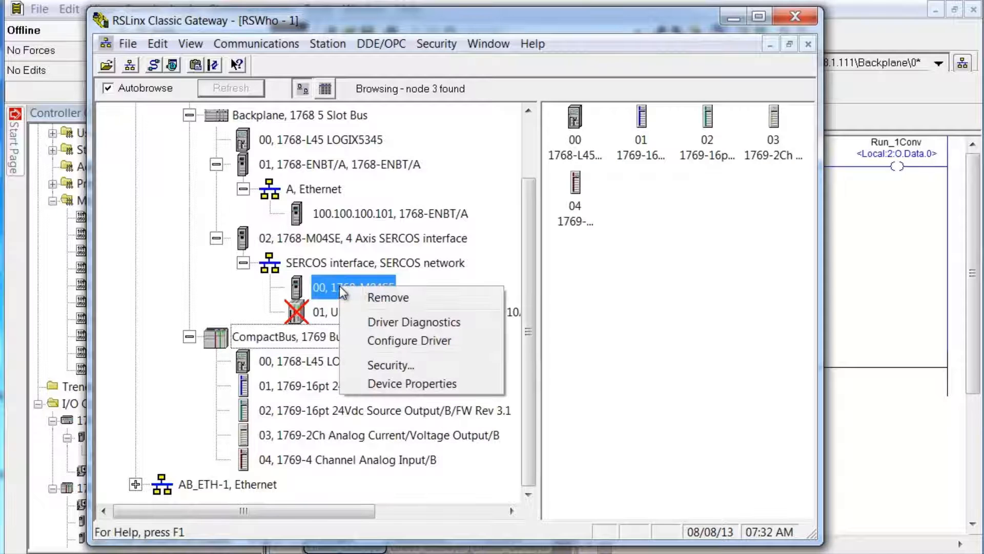
pyautogui.click(405, 382)
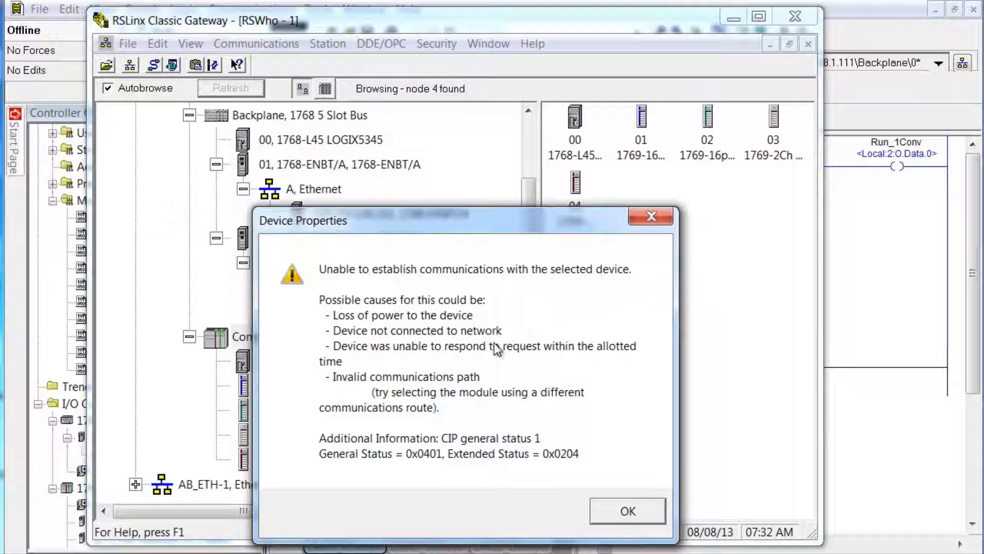
pyautogui.click(646, 512)
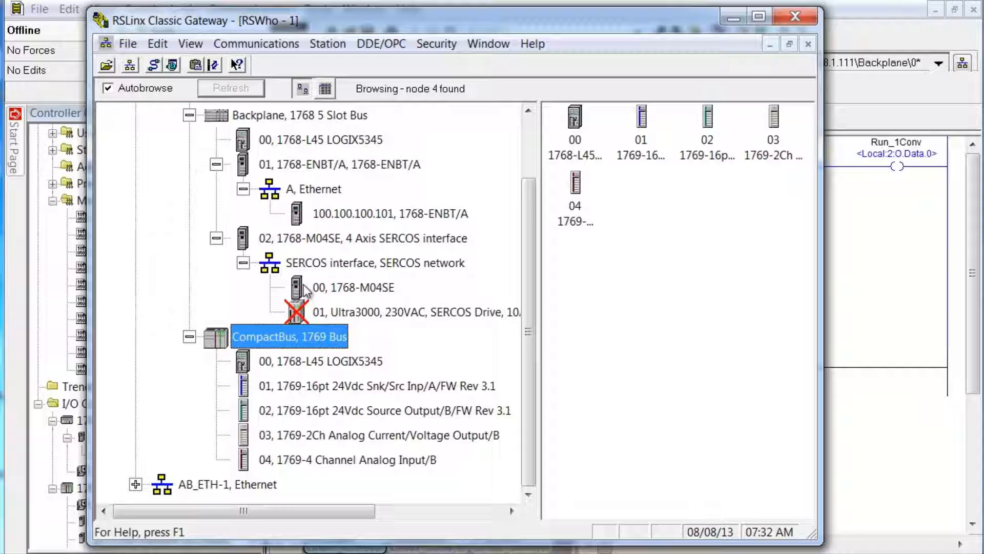
# Step: Collapse the expanded 1768-L45 branches: SERCOS, M04SE, ENBT, Backplane and CompactBus
pyautogui.click(242, 262)
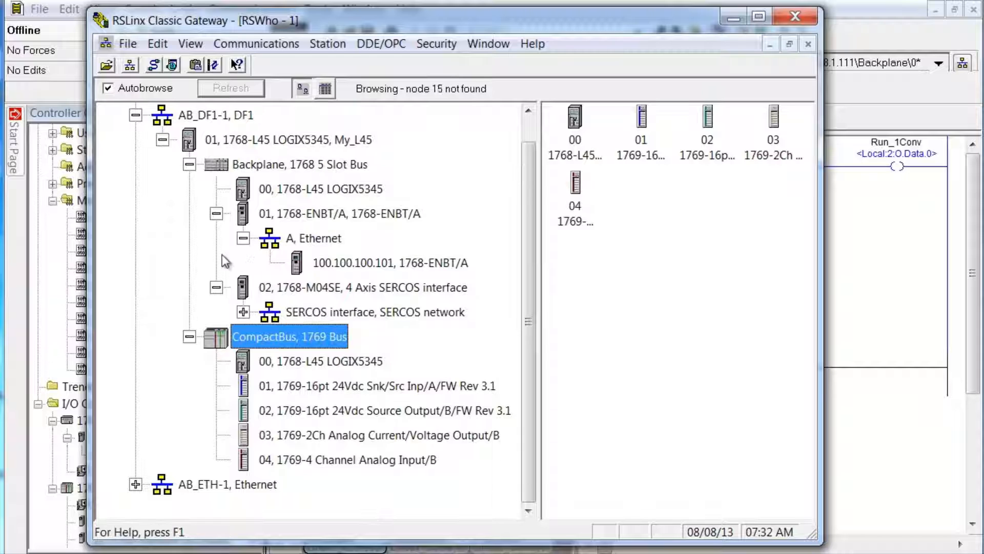
pyautogui.click(217, 287)
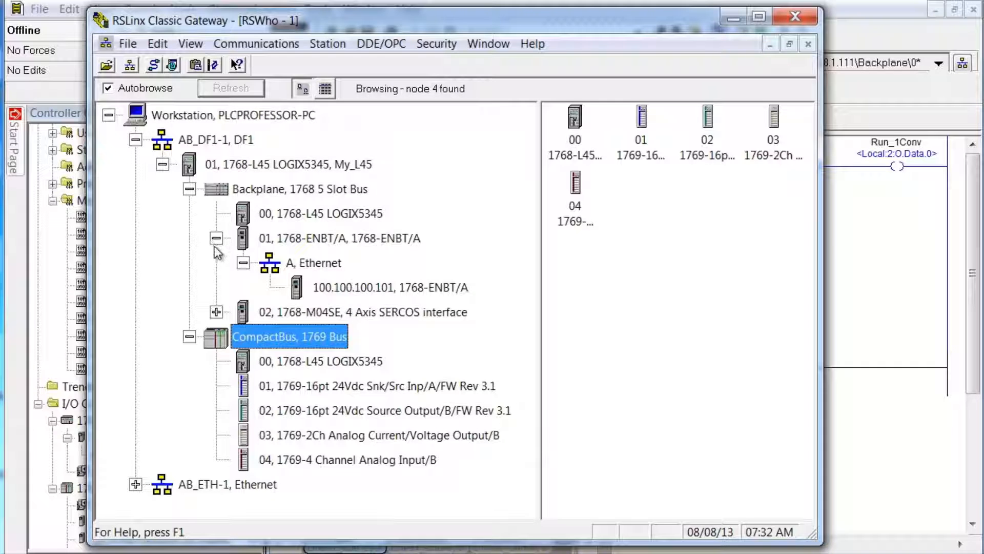
pyautogui.click(216, 237)
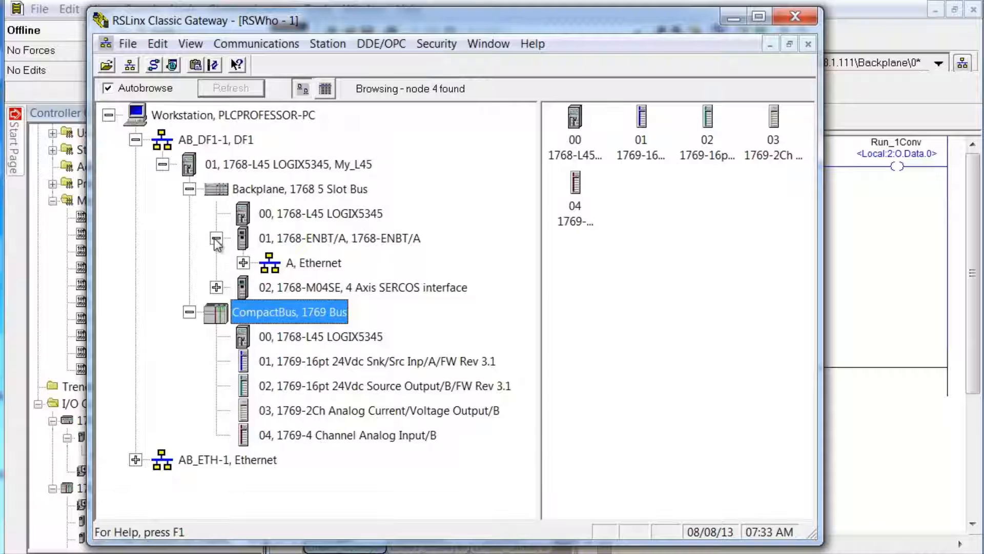
pyautogui.click(189, 188)
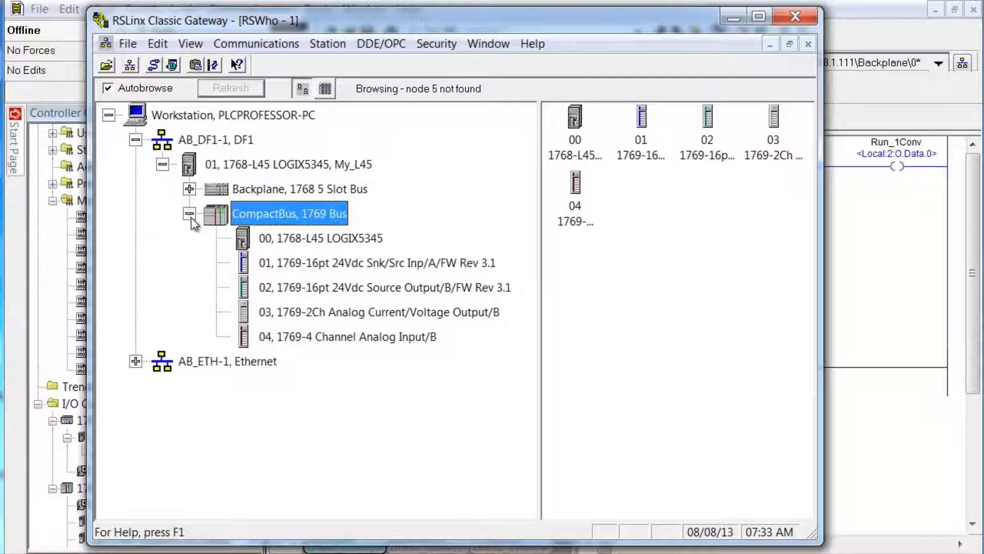
pyautogui.click(189, 213)
pyautogui.click(162, 164)
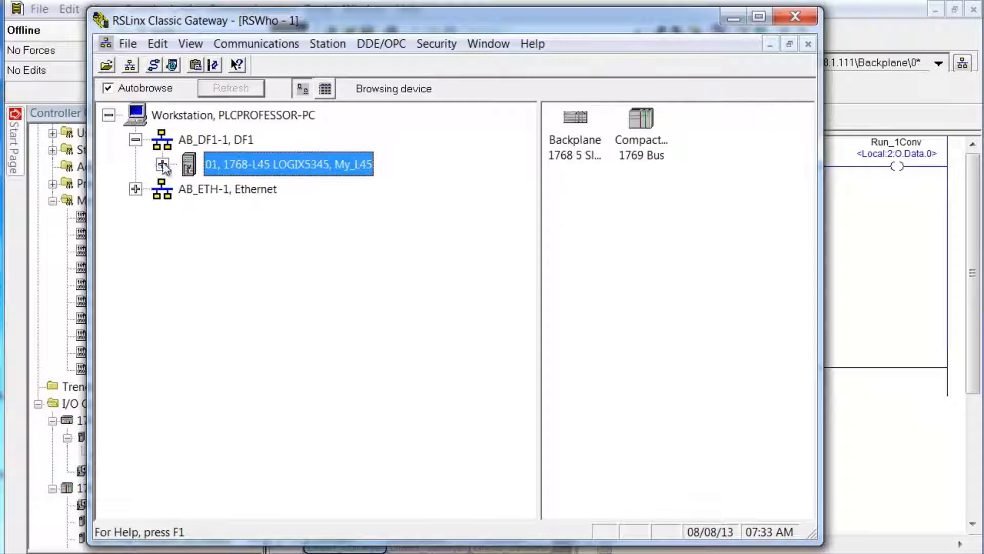
# Step: Browse the 192.168.1.111 CompactLogix backplane, briefly expanding the Conveyors processor and Channel 0, DF1
pyautogui.click(138, 192)
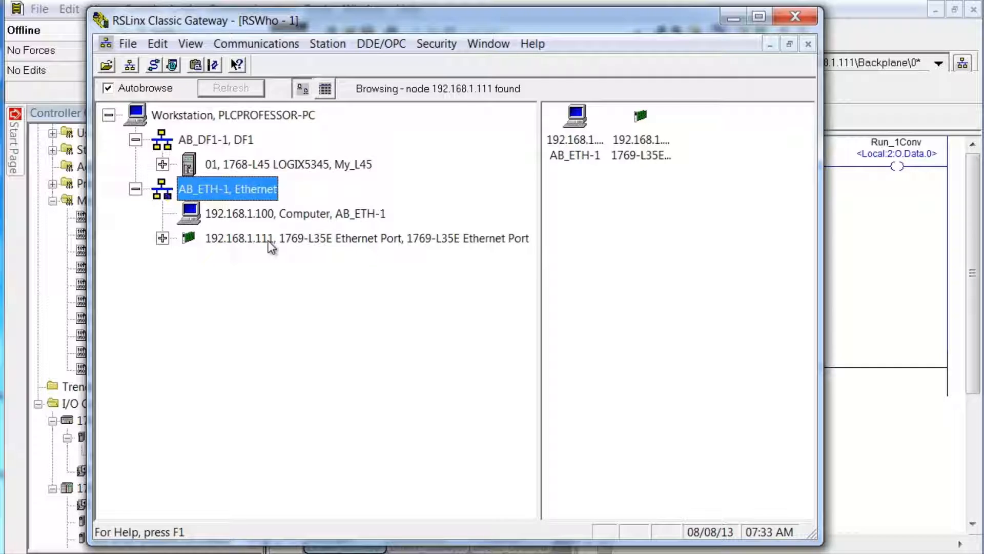
pyautogui.click(163, 238)
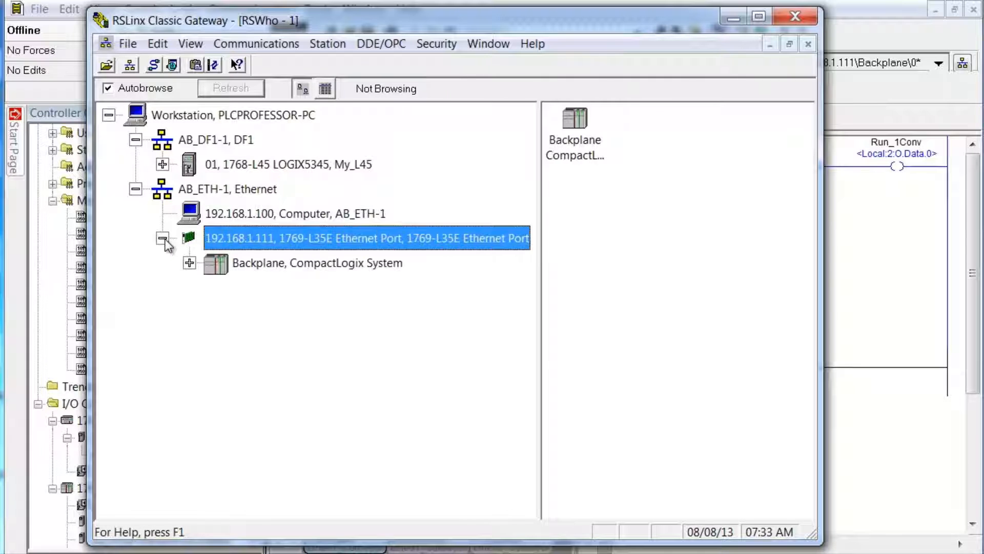
pyautogui.click(189, 263)
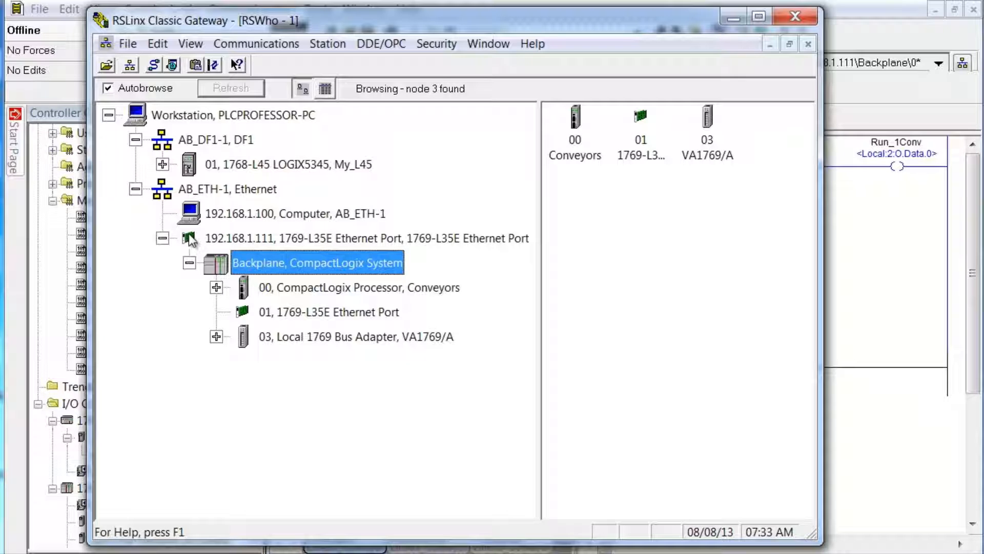
pyautogui.click(217, 288)
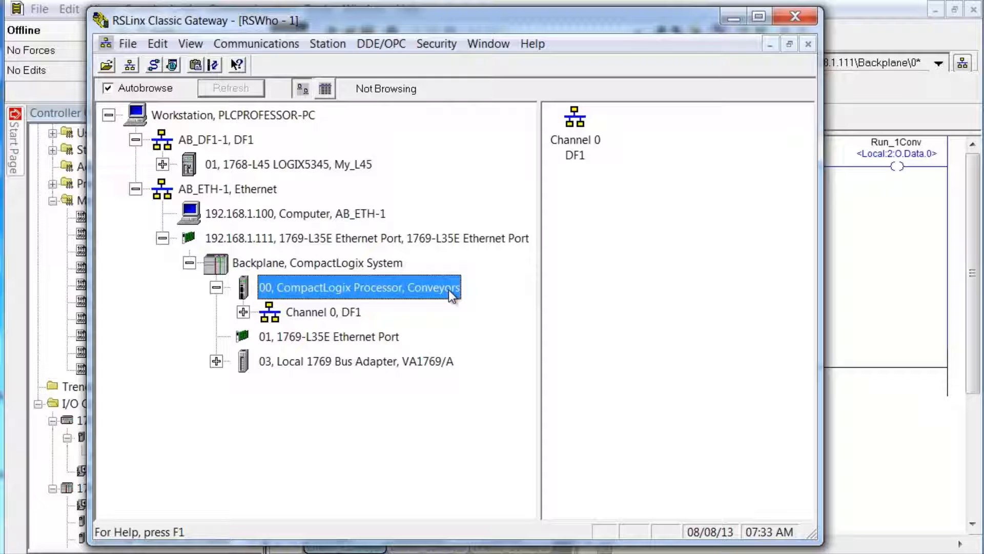
pyautogui.click(243, 313)
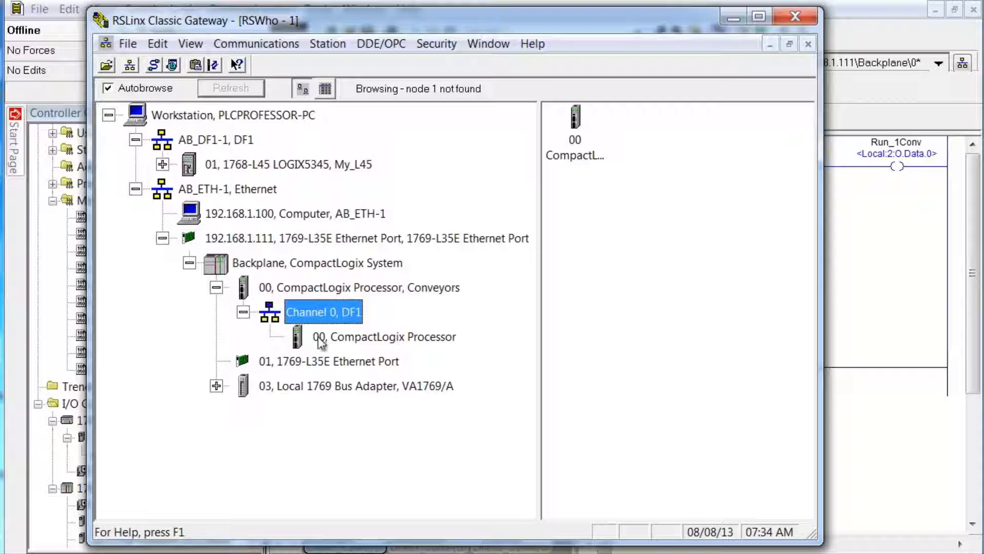
pyautogui.click(243, 311)
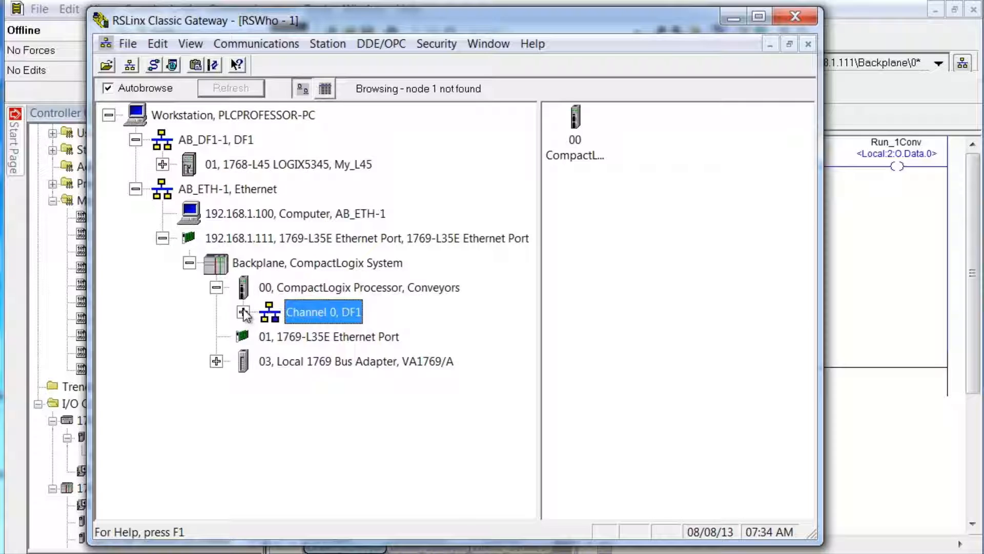
pyautogui.click(216, 288)
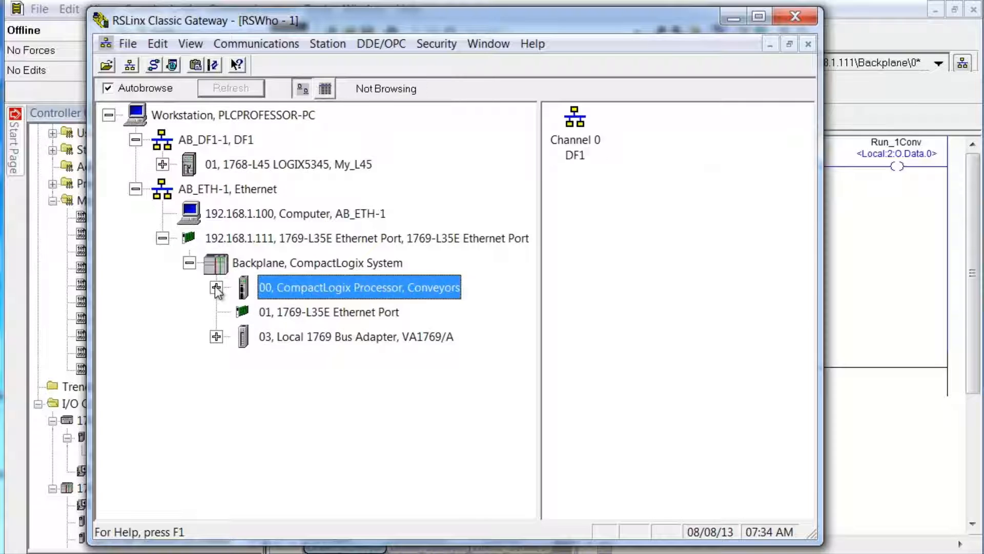
# Step: List the 1769 Bus I/O modules and widen the RSLinx window and tree pane for full names
pyautogui.click(216, 337)
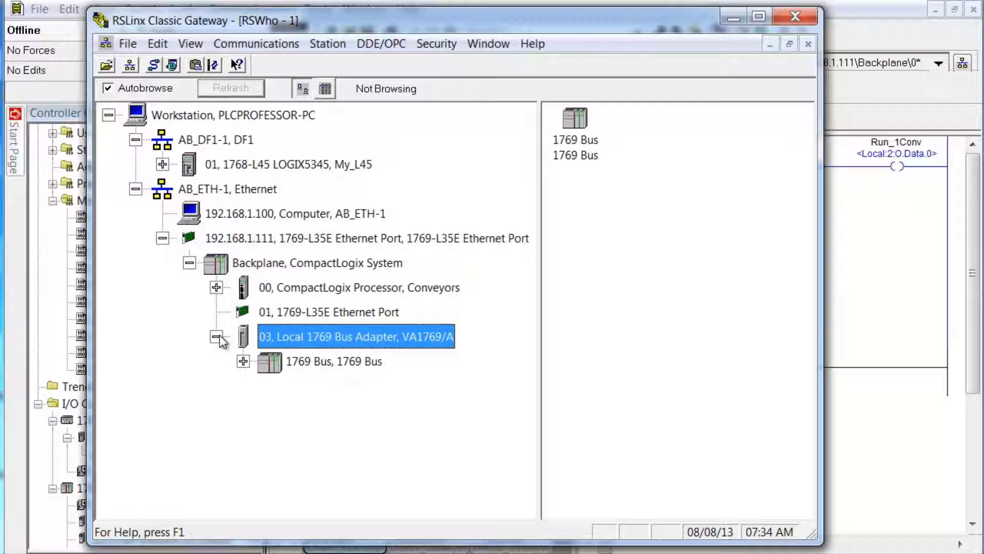
pyautogui.click(245, 361)
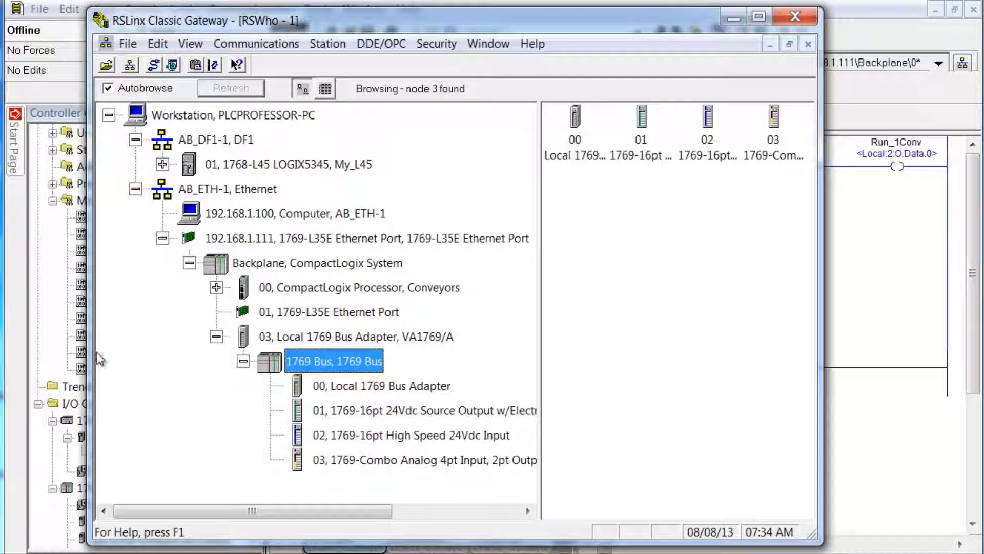
pyautogui.moveTo(54, 352); pyautogui.dragTo(49, 352)
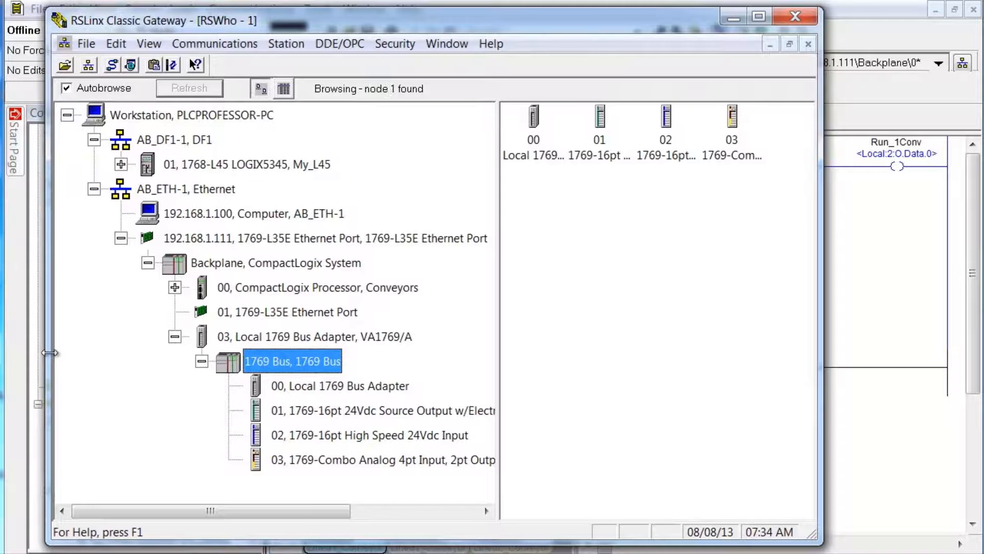
pyautogui.moveTo(497, 377); pyautogui.dragTo(552, 378)
pyautogui.moveTo(818, 371); pyautogui.dragTo(889, 374)
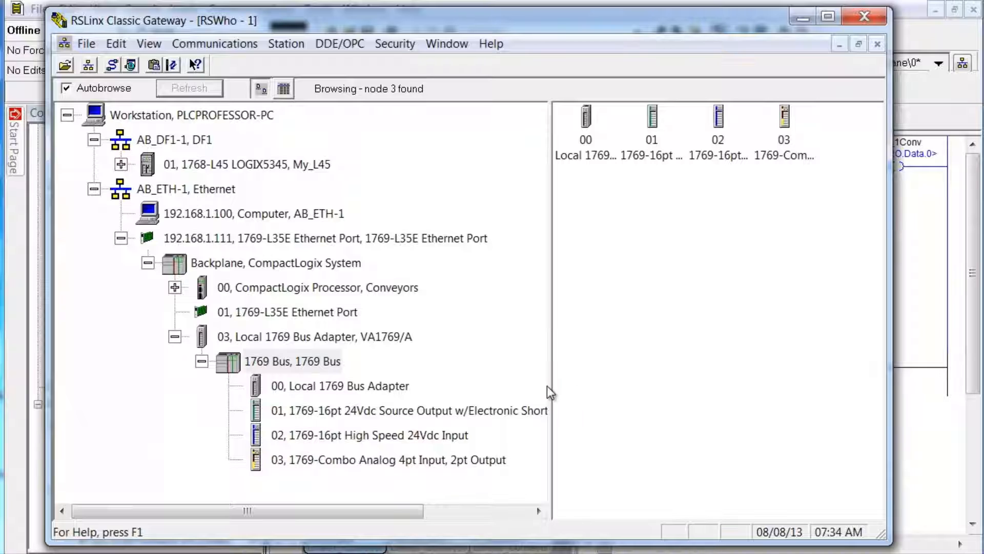
pyautogui.moveTo(551, 386); pyautogui.dragTo(703, 386)
pyautogui.moveTo(893, 397); pyautogui.dragTo(956, 397)
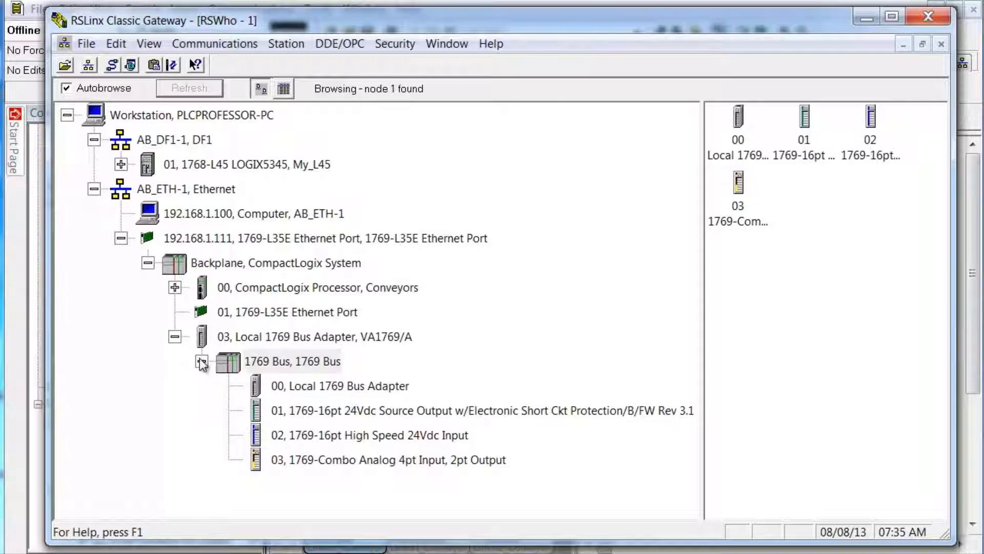
# Step: Collapse the 1769 Bus and select Workstation to list the AB_DF1-1 and AB_ETH-1 drivers
pyautogui.click(202, 362)
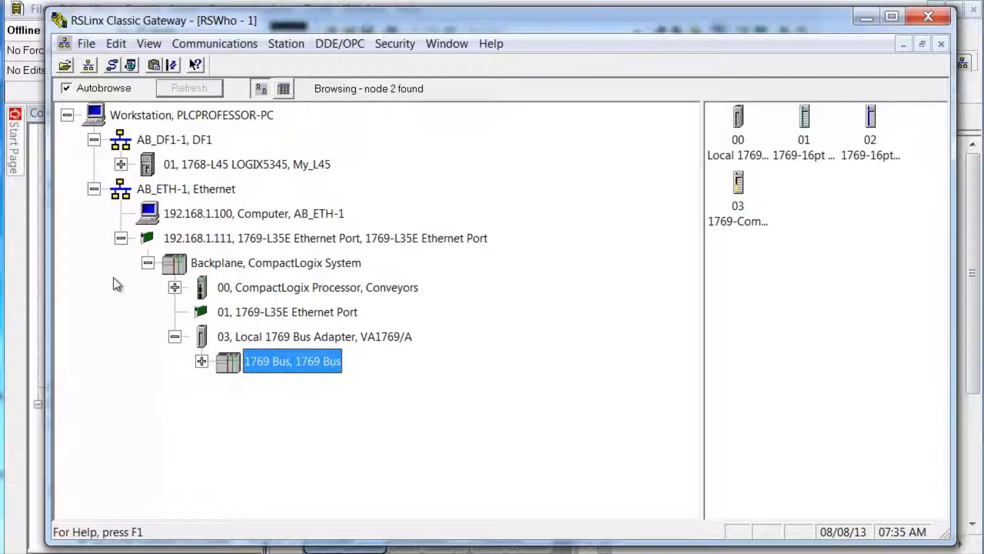
pyautogui.click(148, 191)
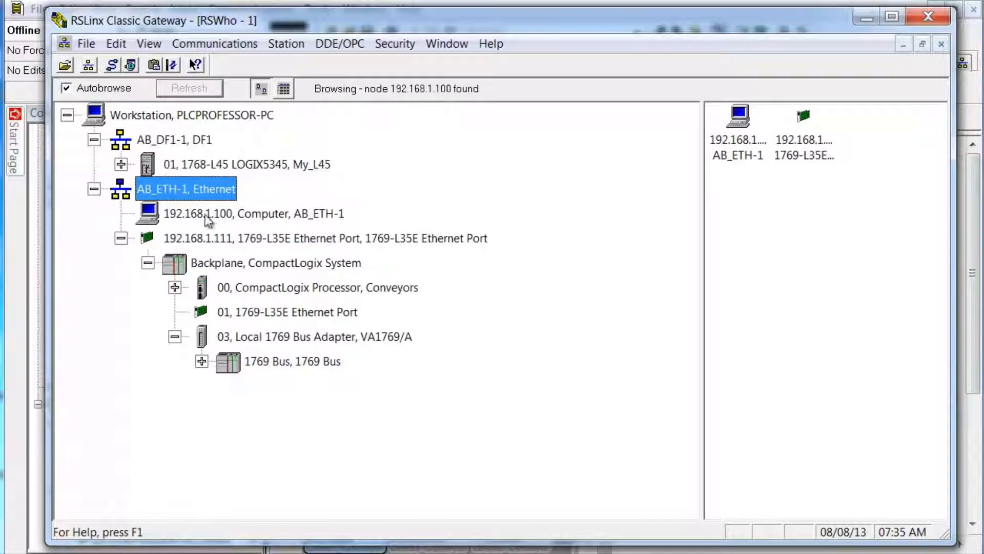
pyautogui.click(138, 115)
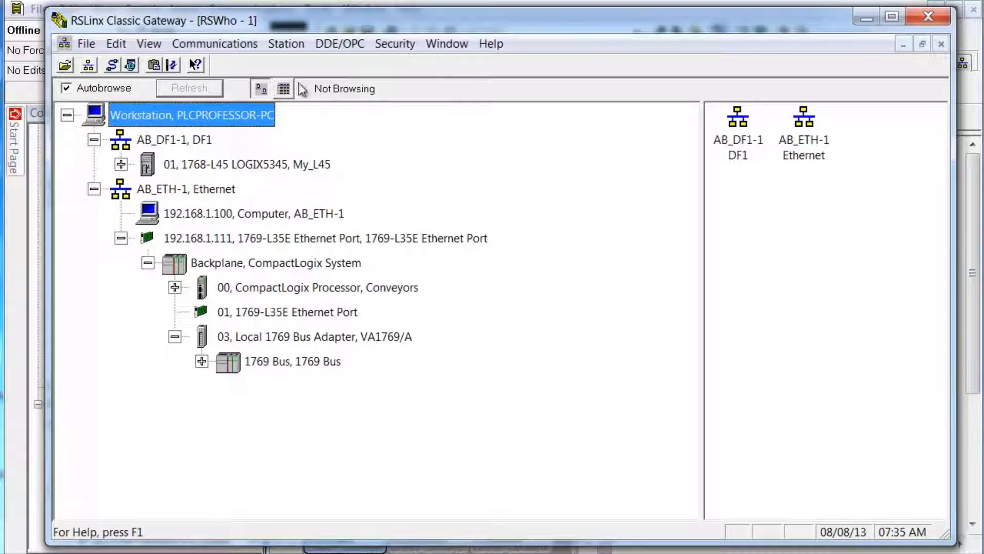
# Step: Map AB_ETH-1 driver station 2 to host 192.168.1.98 in Configure Drivers and apply it
pyautogui.click(112, 64)
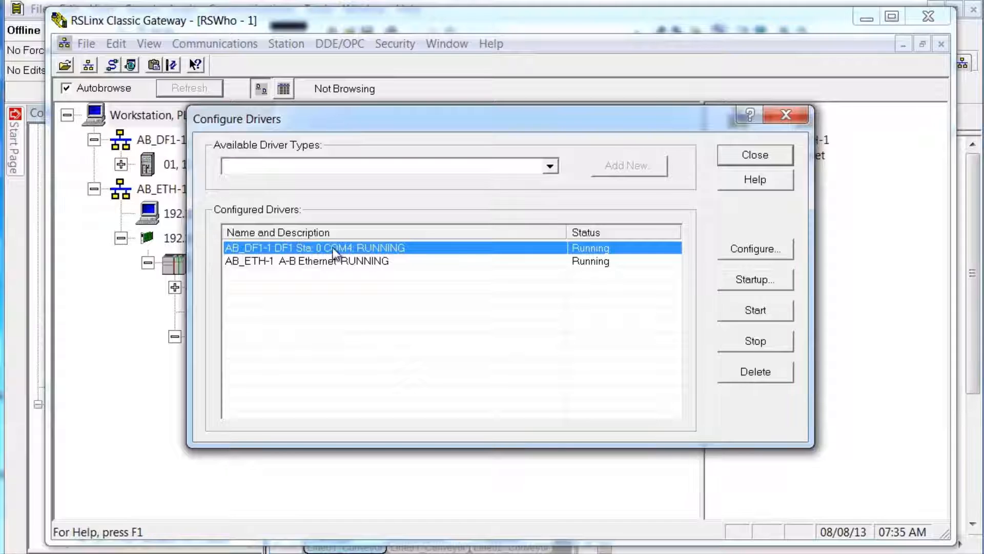
pyautogui.click(546, 261)
pyautogui.click(737, 251)
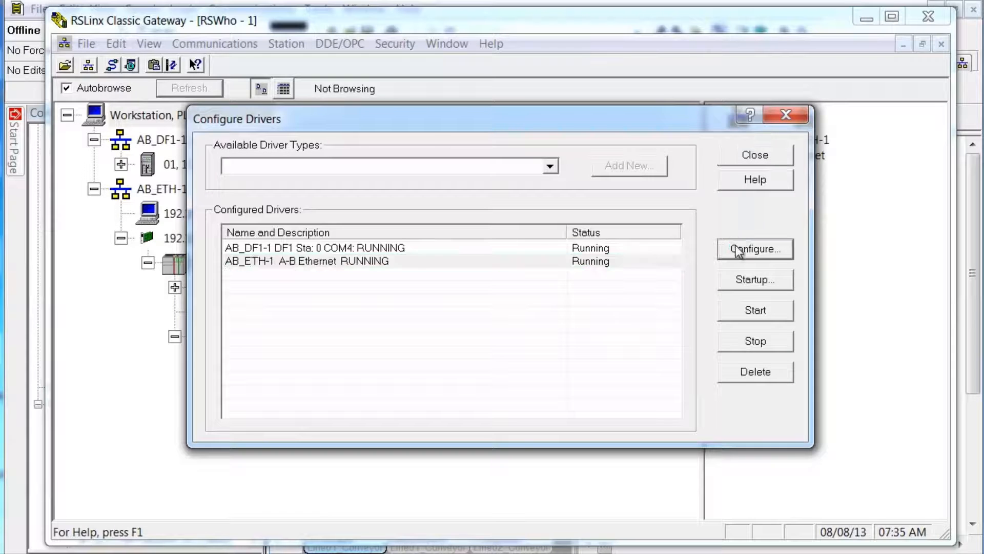
pyautogui.click(445, 190)
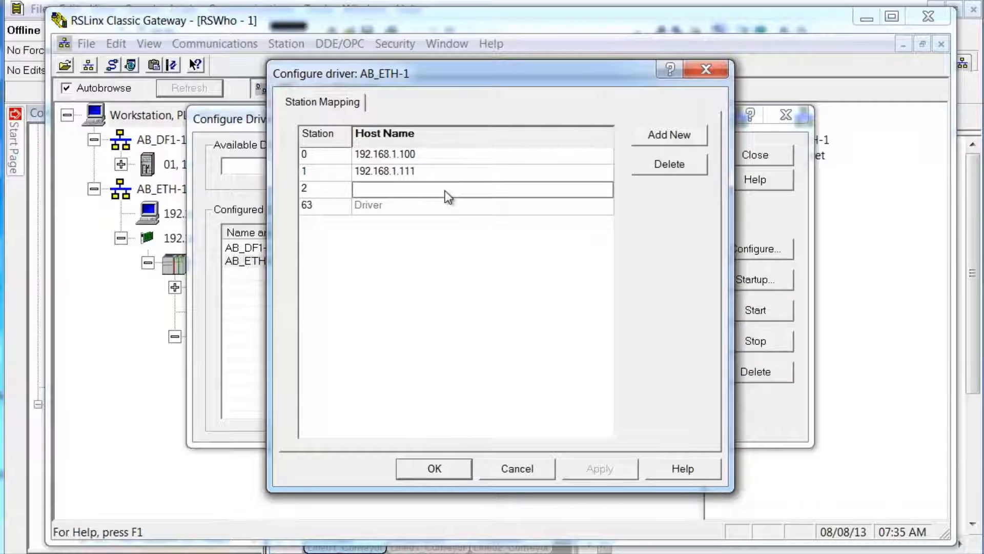
pyautogui.write('192.168.')
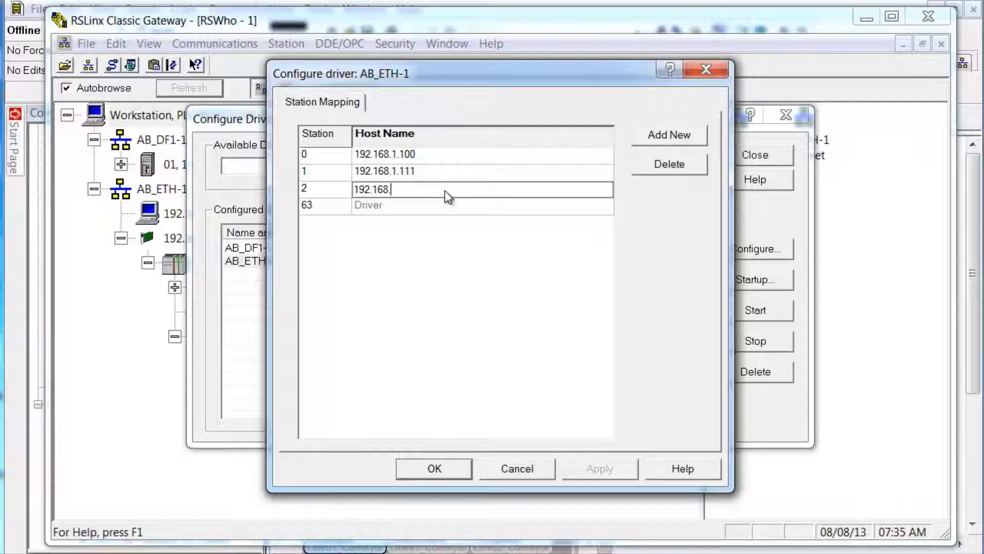
pyautogui.write('1.98')
pyautogui.click(670, 136)
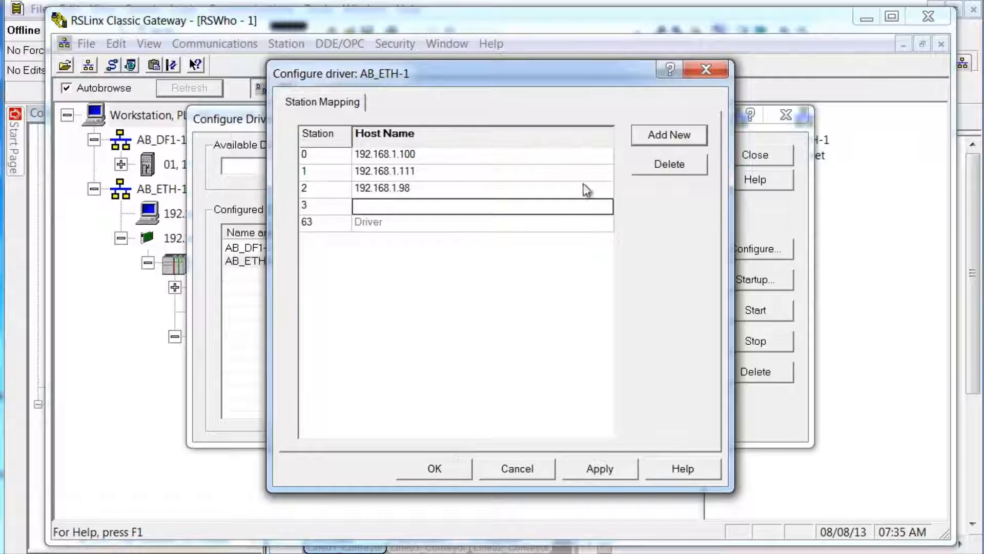
pyautogui.click(598, 466)
pyautogui.click(426, 470)
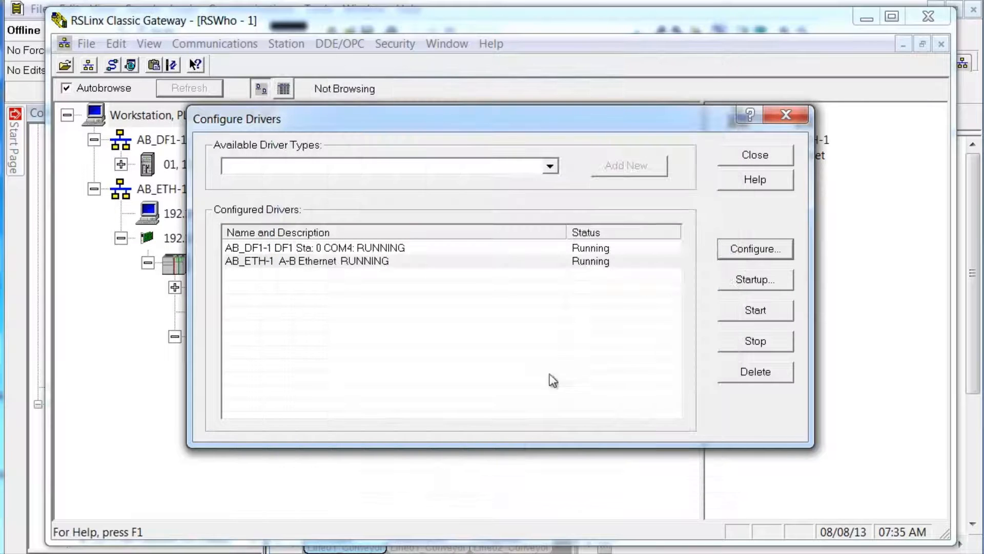
# Step: Close Configure Drivers, collapse the CompactLogix branches, and expand the new 192.168.1.98 1768-ENBT/A
pyautogui.click(746, 156)
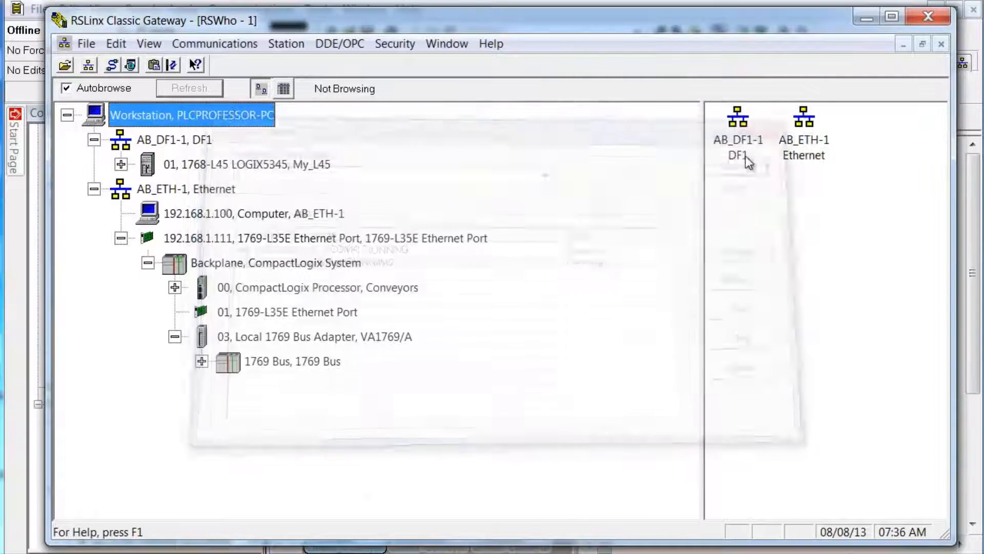
pyautogui.click(144, 188)
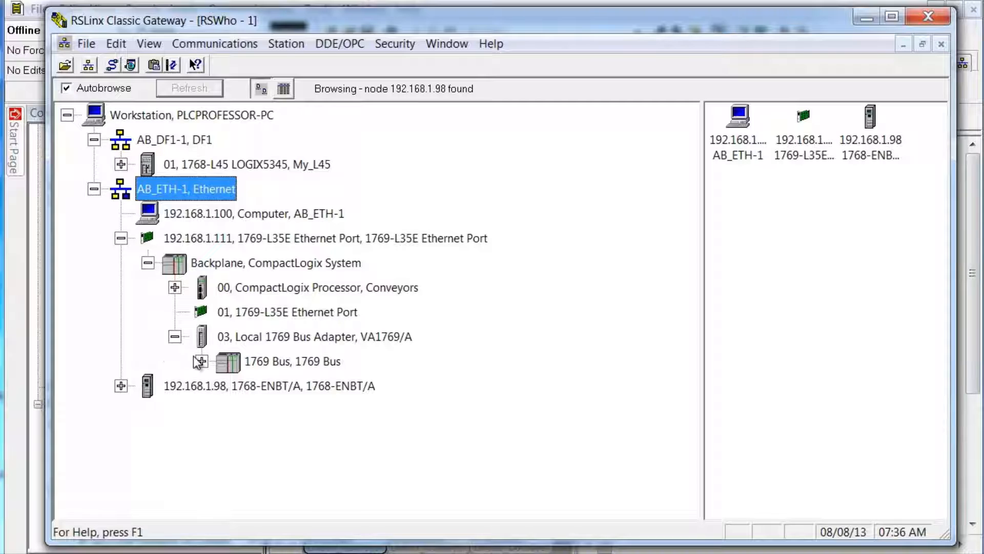
pyautogui.click(175, 337)
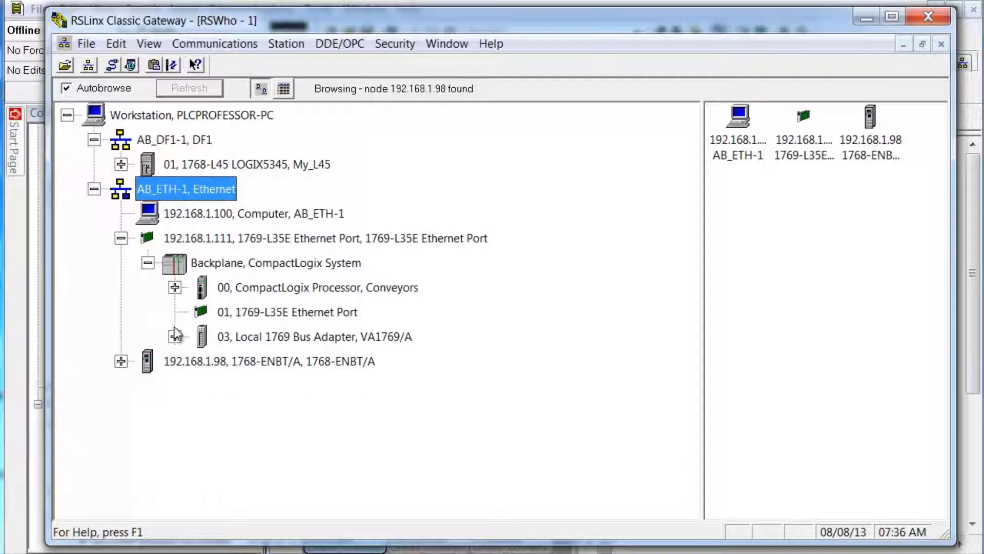
pyautogui.click(148, 262)
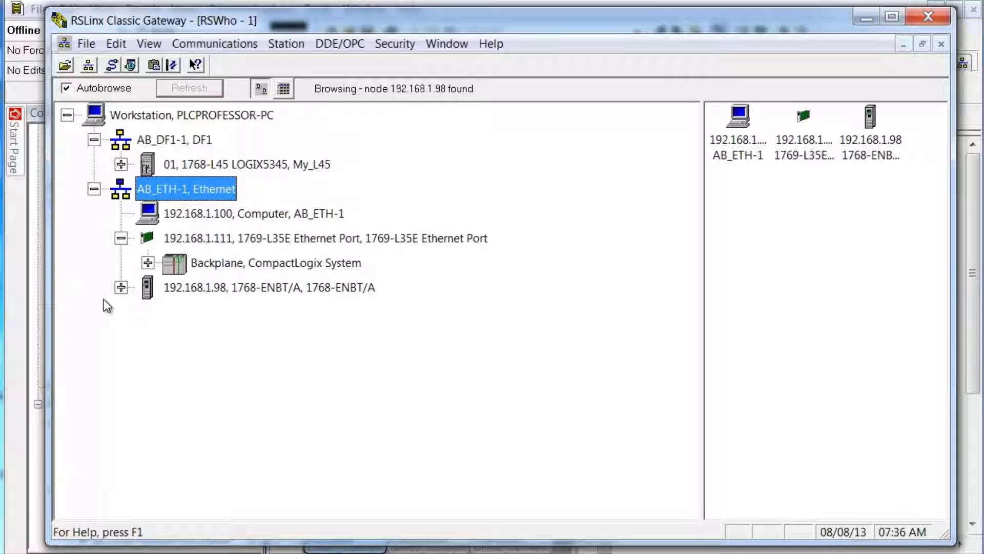
pyautogui.click(122, 289)
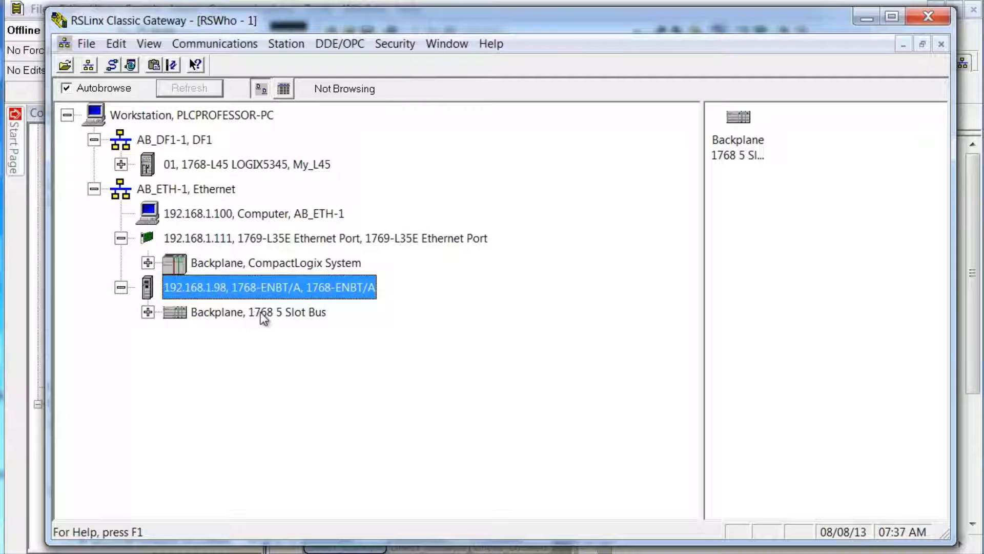
# Step: Browse the 1768 5 Slot Bus: My_L45, its CompactBus, and the M04SE SERCOS network, in a taller window
pyautogui.click(148, 312)
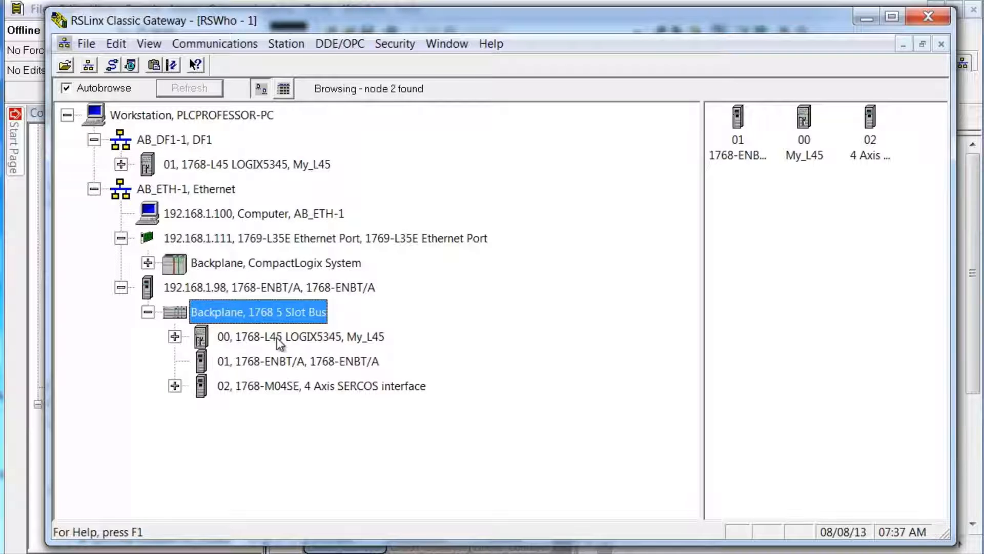
pyautogui.click(177, 338)
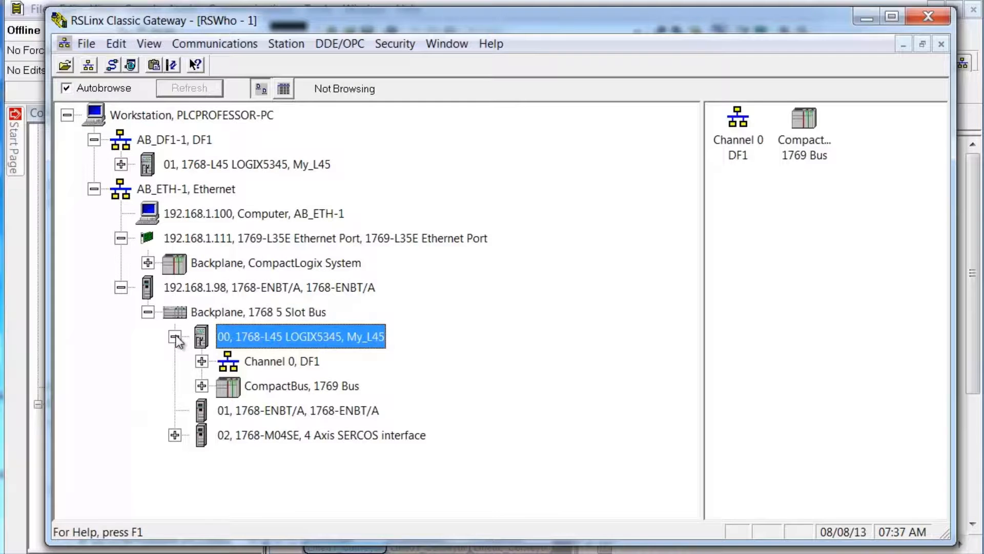
pyautogui.click(202, 387)
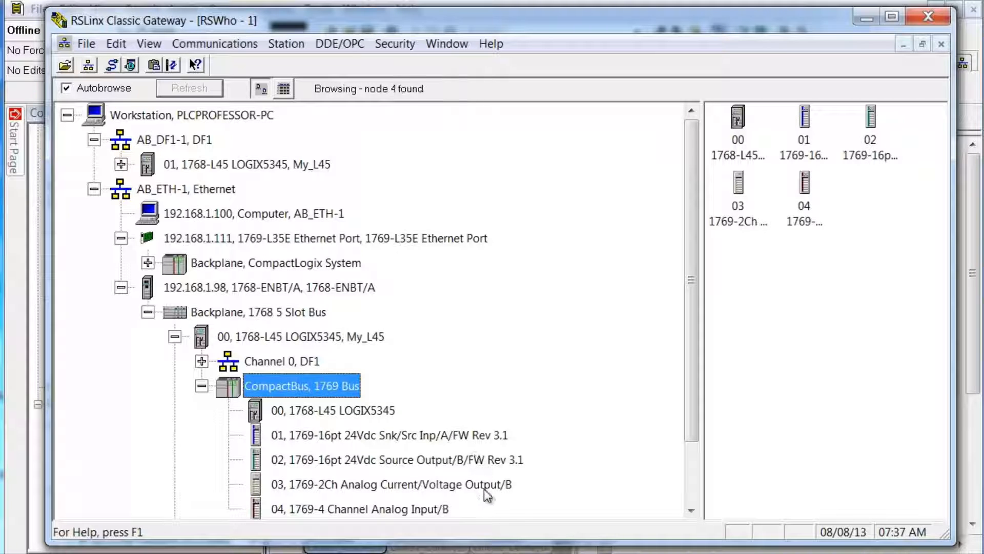
pyautogui.moveTo(522, 539); pyautogui.dragTo(523, 553)
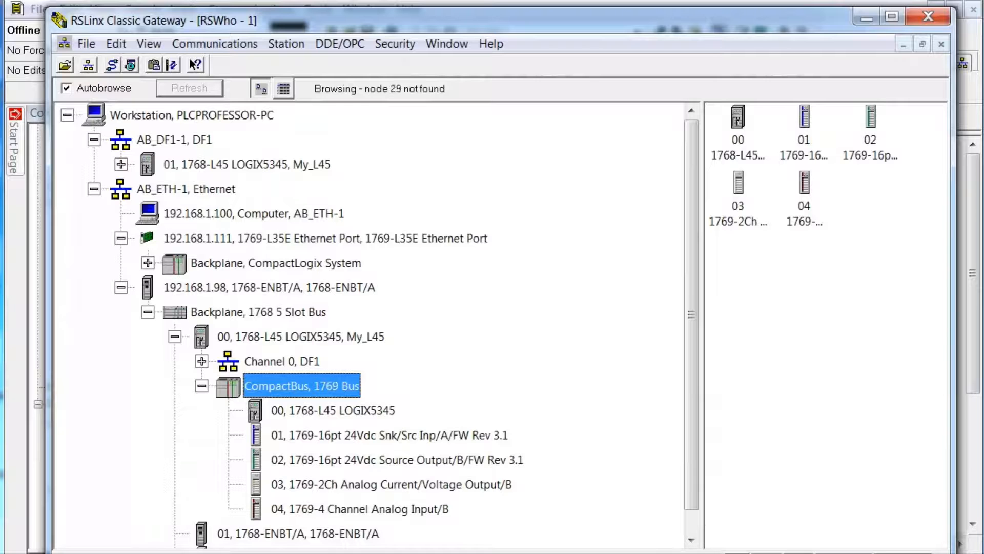
pyautogui.click(691, 539)
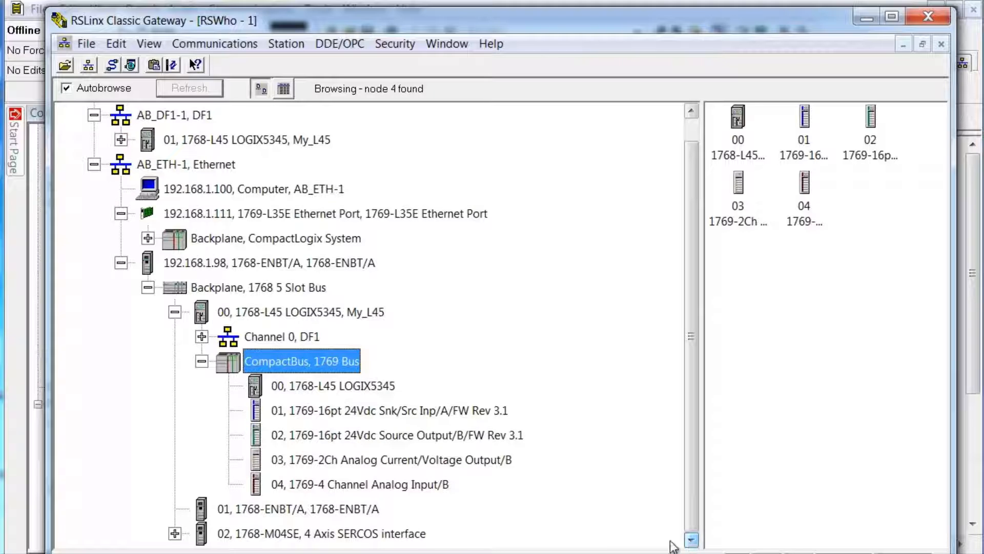
pyautogui.click(175, 533)
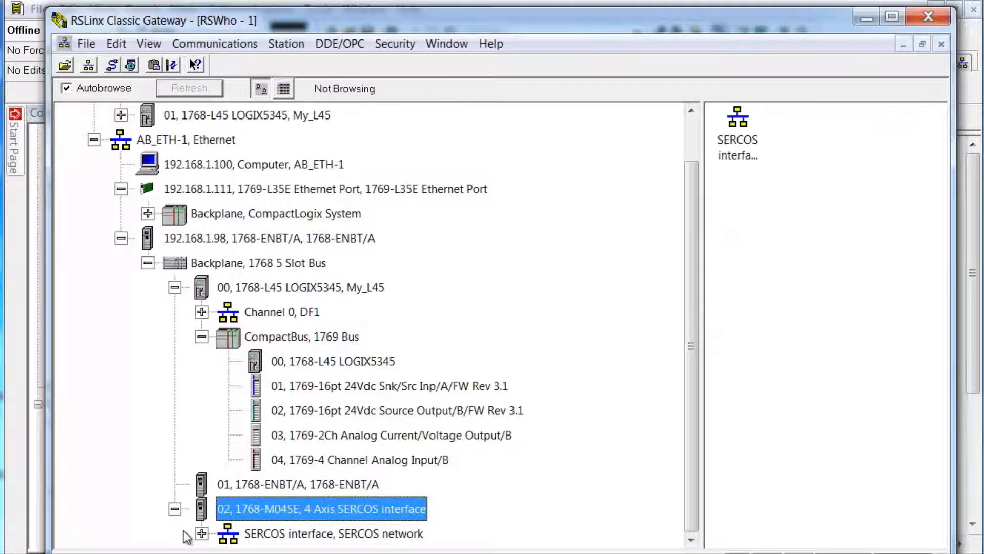
pyautogui.click(201, 534)
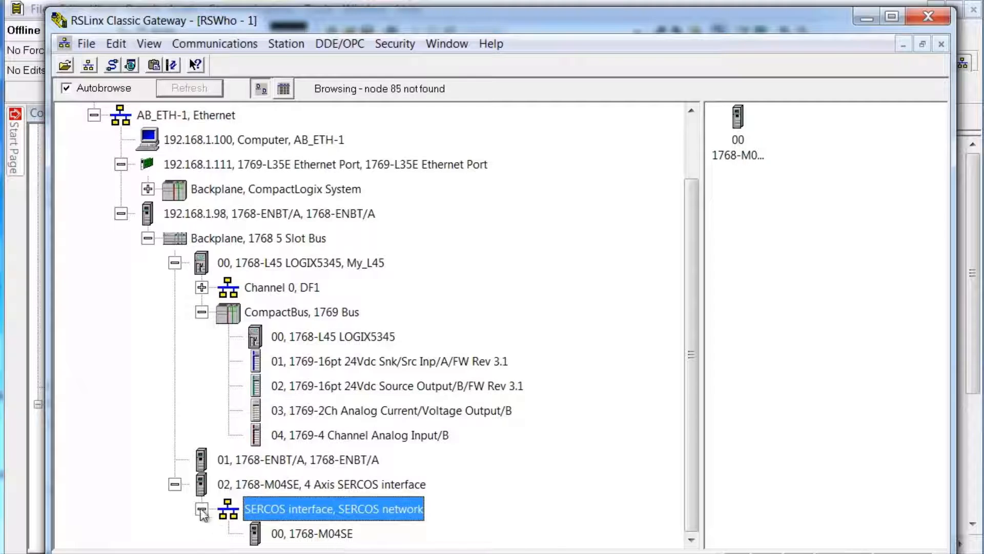
# Step: Collapse the M04SE, CompactBus, 1768-L45 and 1768 5 Slot Bus branches
pyautogui.click(175, 484)
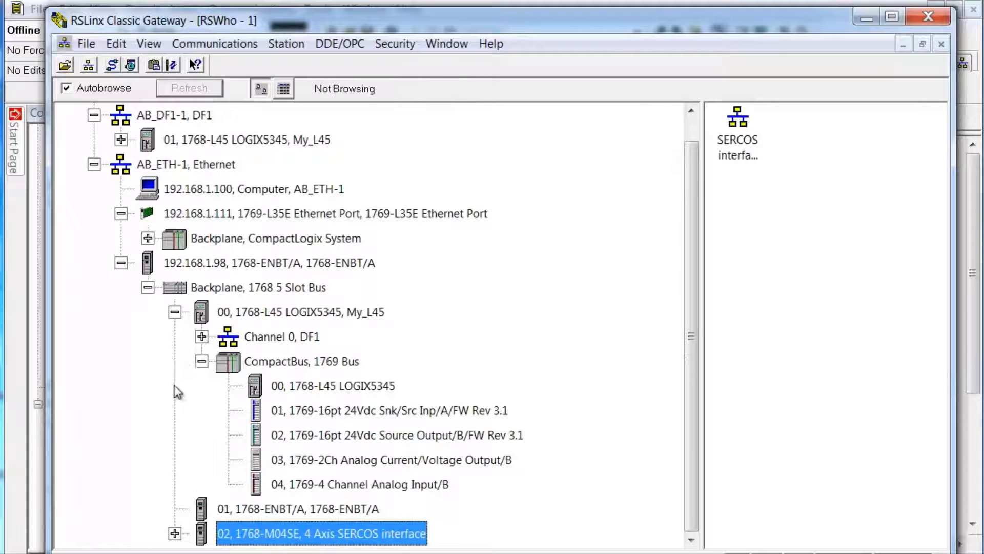
pyautogui.click(201, 361)
pyautogui.click(174, 336)
pyautogui.click(148, 312)
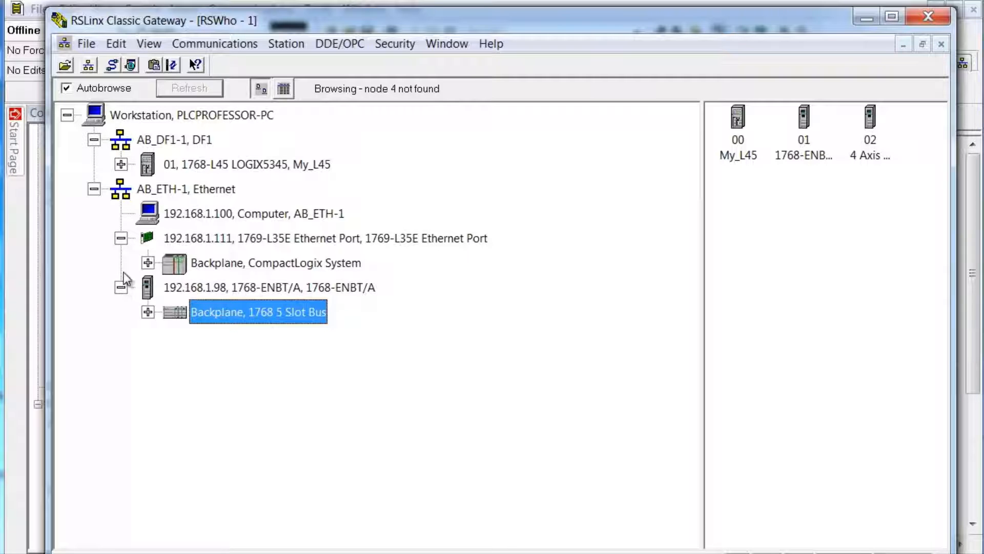
# Step: Re-expand 192.168.1.111 with its backplane and 192.168.1.98 with its 1768 5 Slot Bus
pyautogui.click(121, 239)
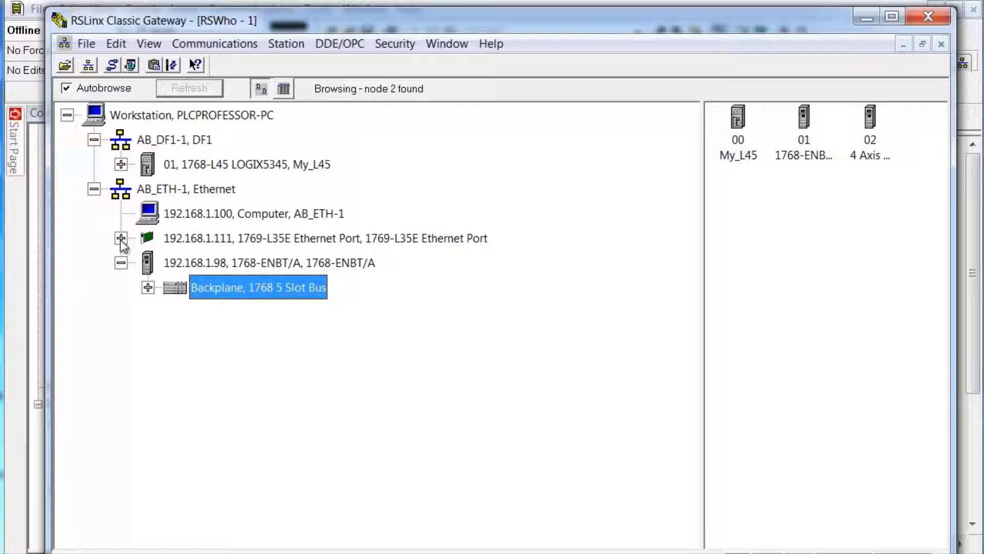
pyautogui.click(120, 263)
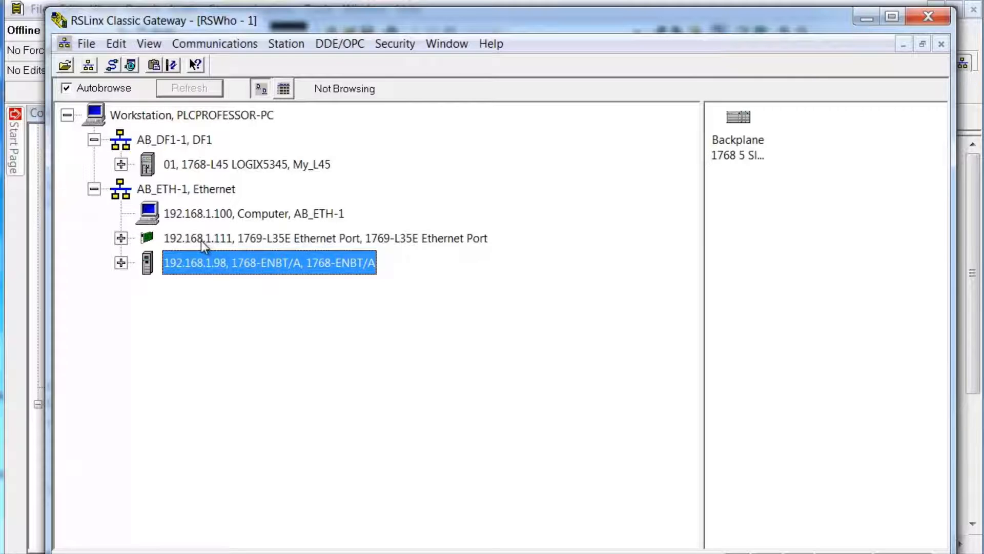
pyautogui.click(126, 238)
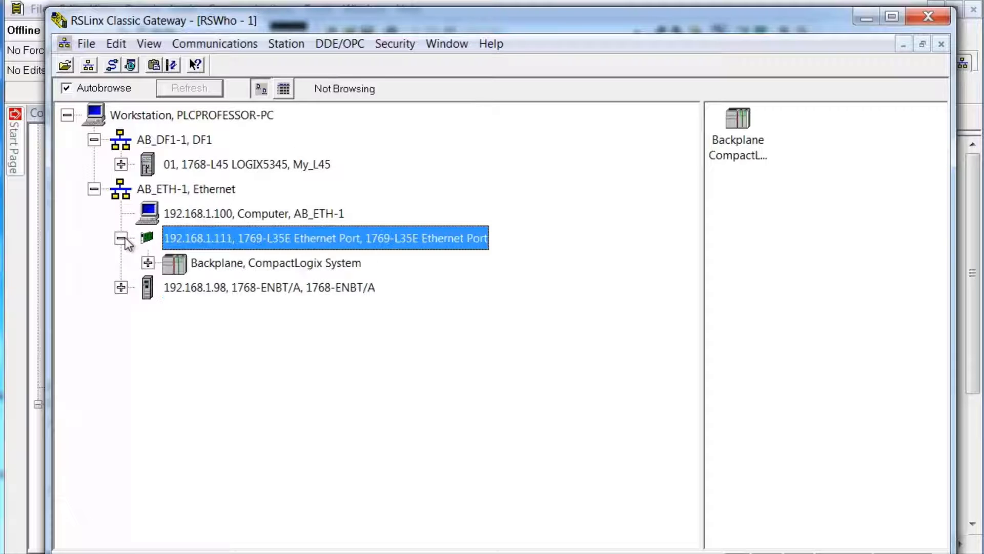
pyautogui.click(149, 264)
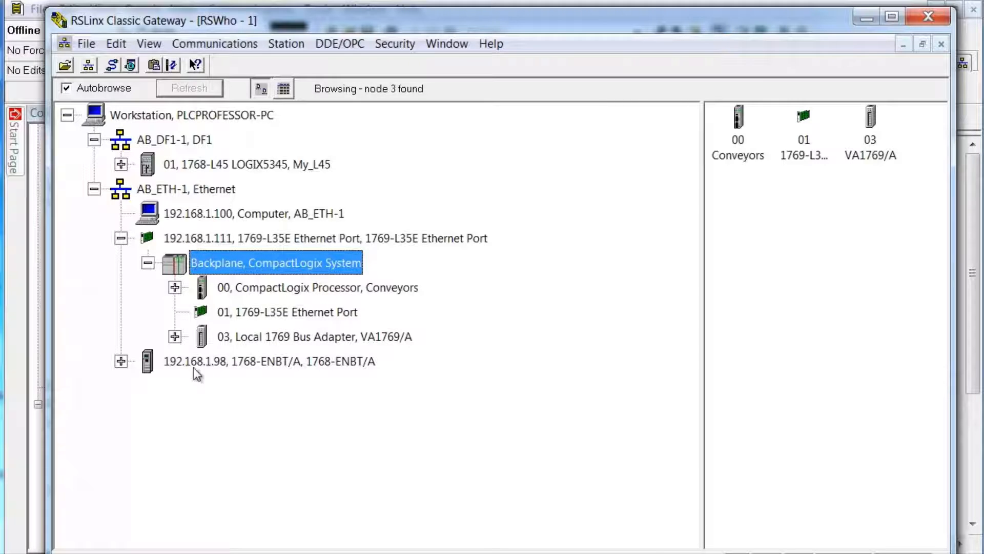
pyautogui.click(121, 361)
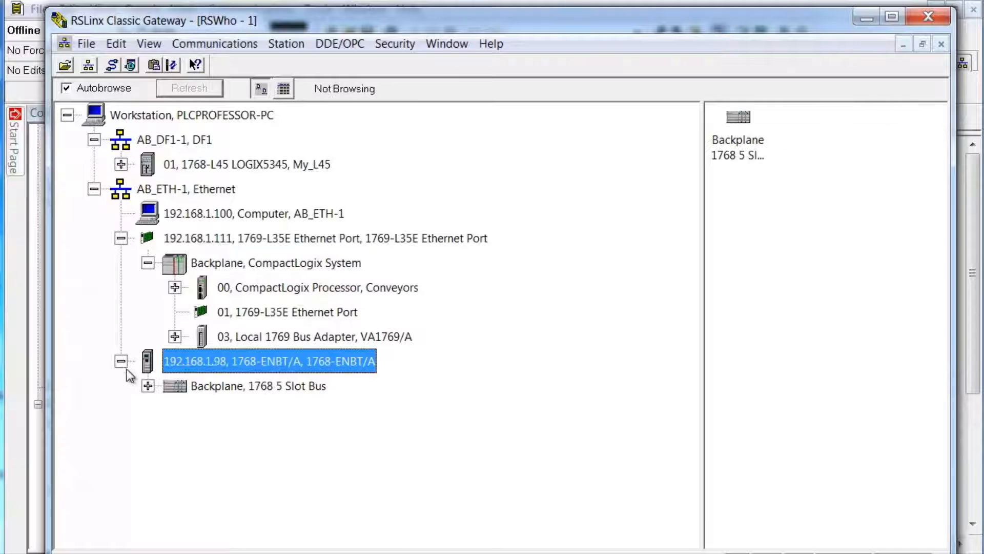
pyautogui.click(148, 386)
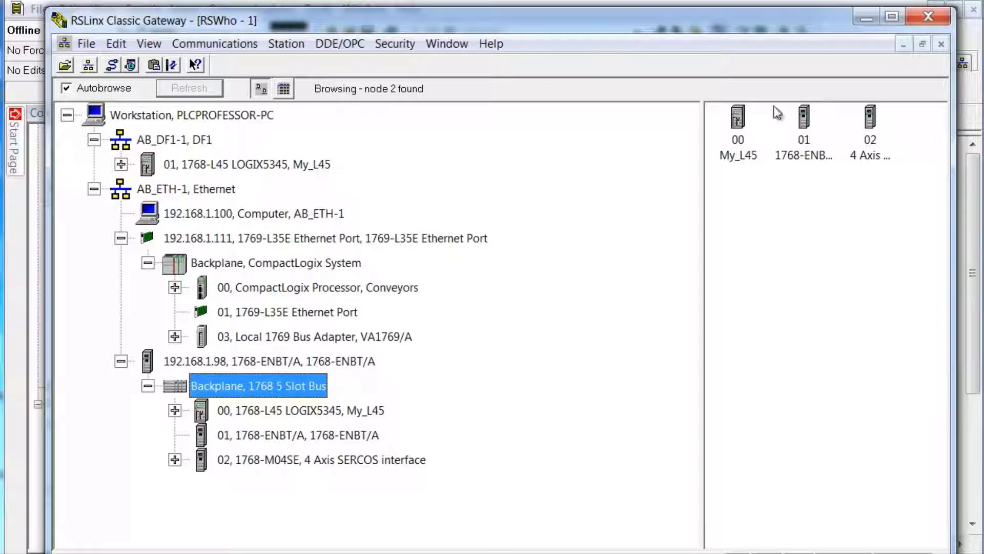
# Step: Close RSLinx Classic to return to the MyPAC project
pyautogui.click(930, 19)
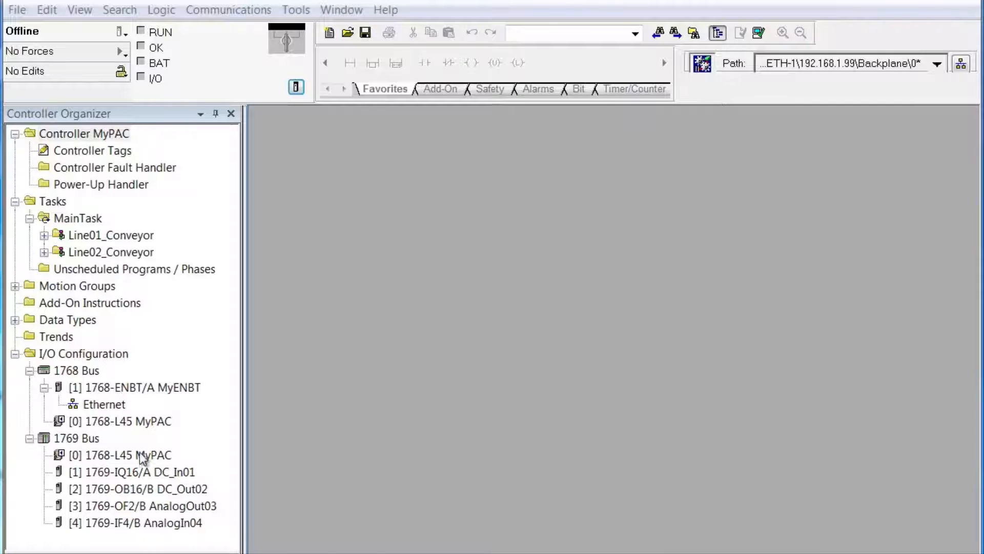
# Step: Start a New Module on the Ethernet network under 1768-ENBT/A MyENBT
pyautogui.rightClick(113, 404)
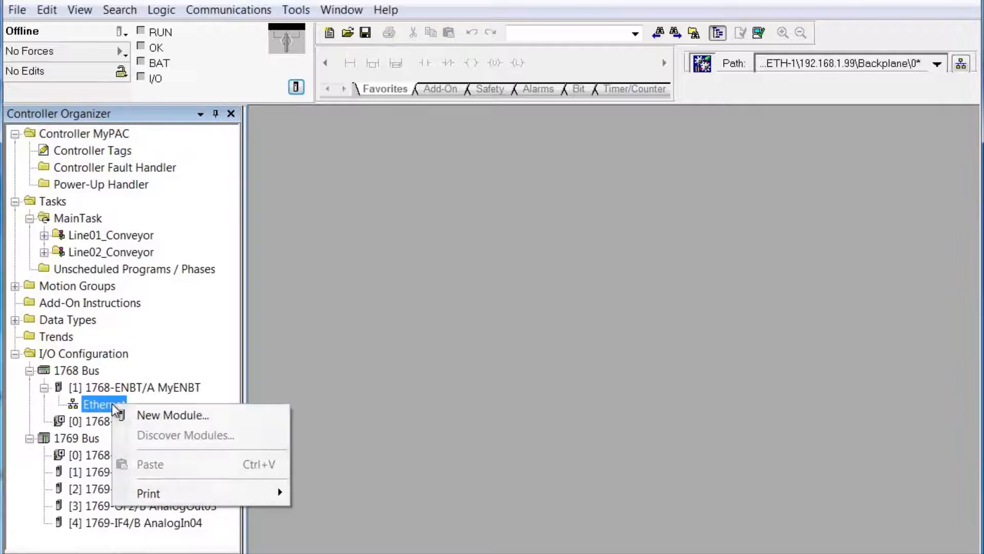
pyautogui.click(180, 415)
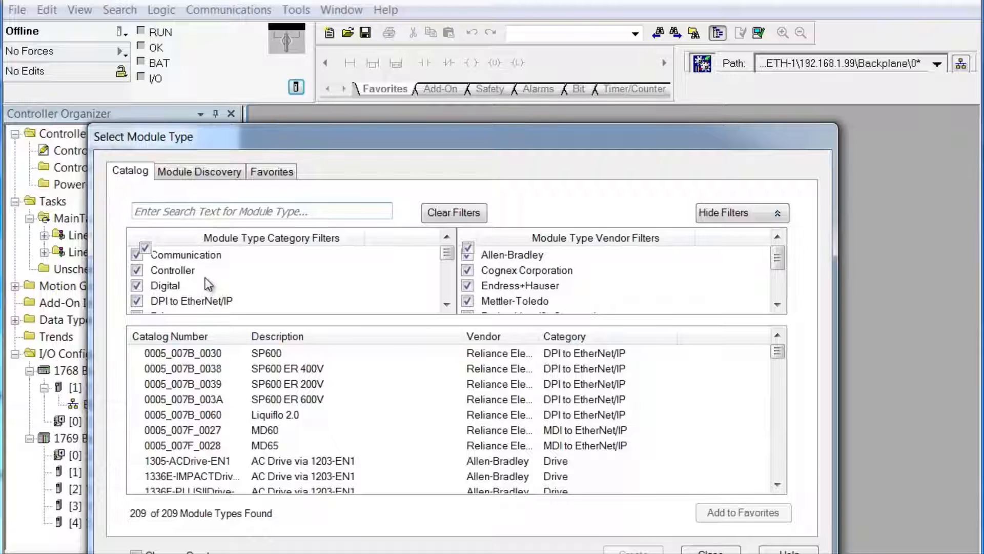
# Step: Filter the module catalog to Communication category and Allen-Bradley vendor only
pyautogui.click(144, 249)
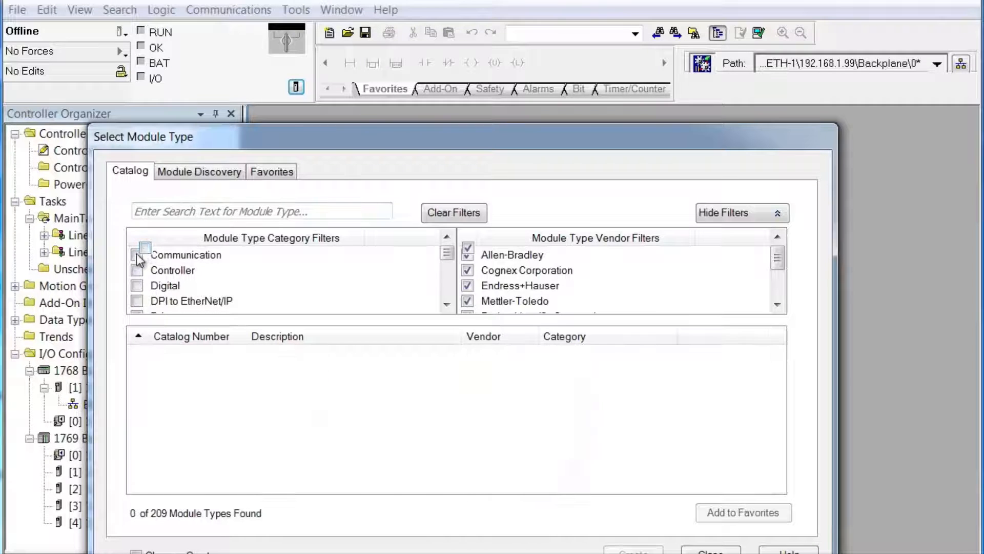
pyautogui.click(137, 255)
pyautogui.click(468, 251)
pyautogui.click(467, 256)
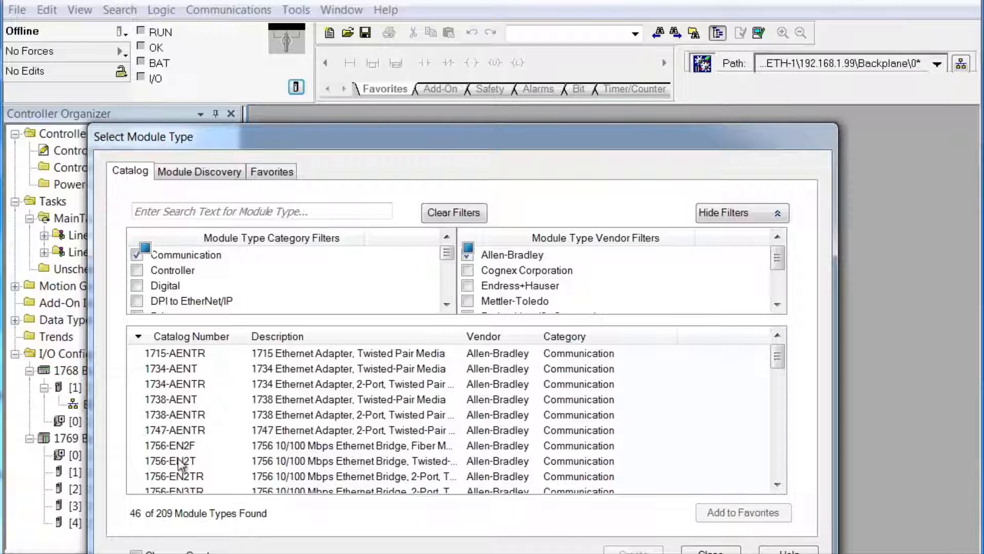
pyautogui.click(780, 463)
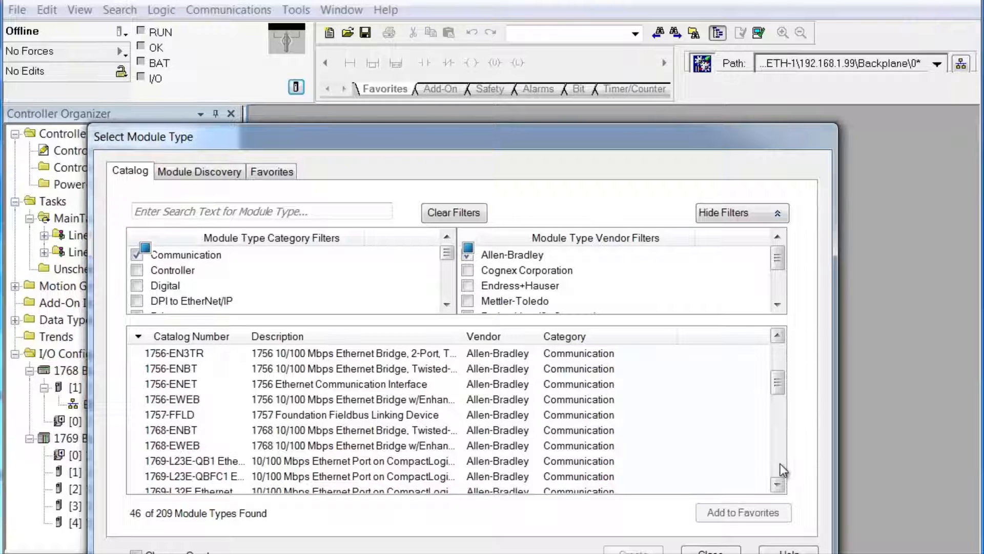
pyautogui.click(780, 463)
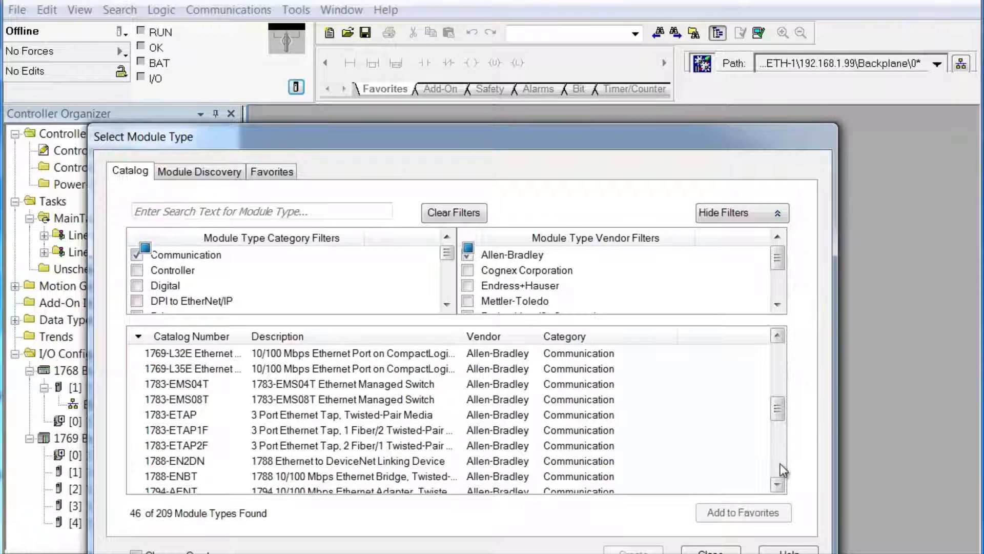
pyautogui.click(780, 463)
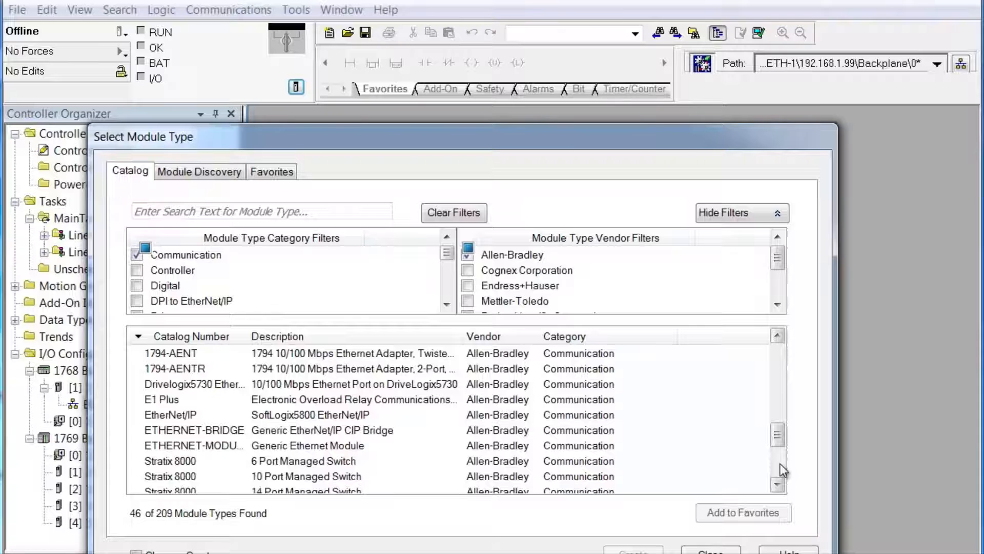
pyautogui.click(780, 463)
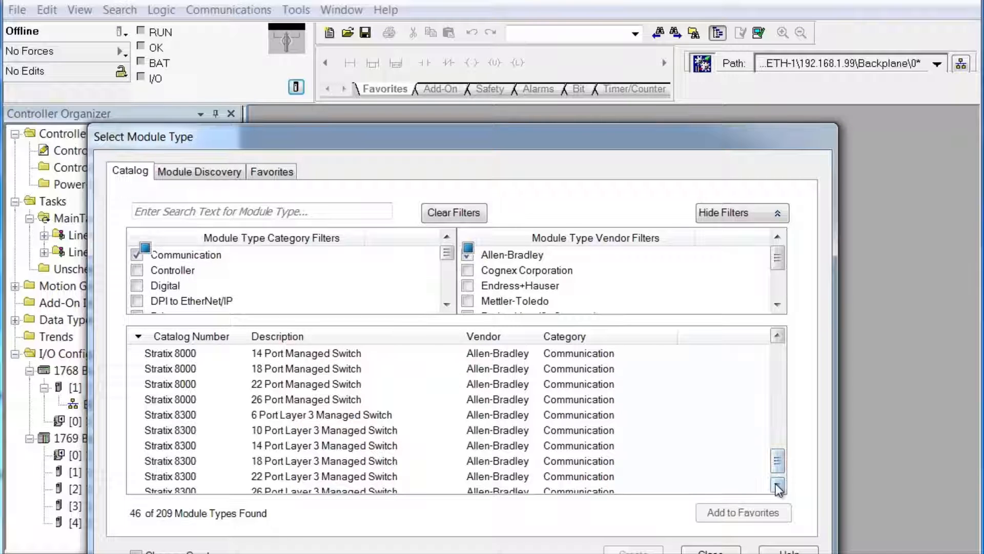
pyautogui.moveTo(777, 461); pyautogui.dragTo(785, 352)
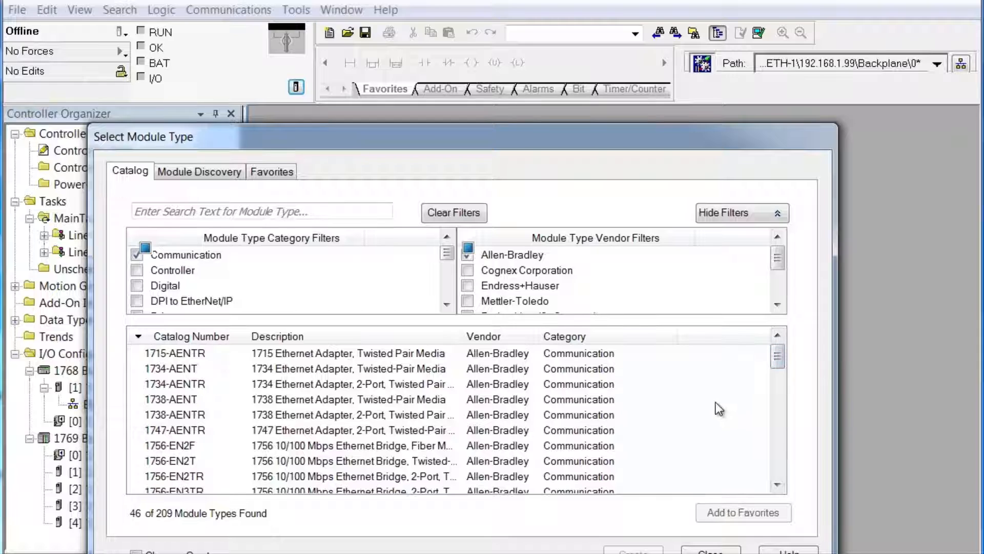
# Step: Search the catalog for 'aent' and widen the Description column
pyautogui.click(195, 211)
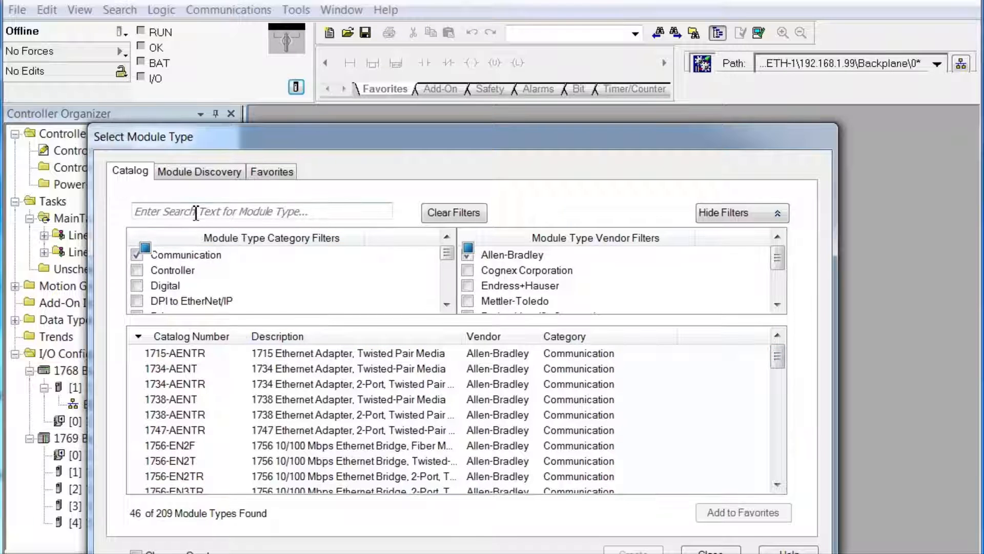
pyautogui.write('e')
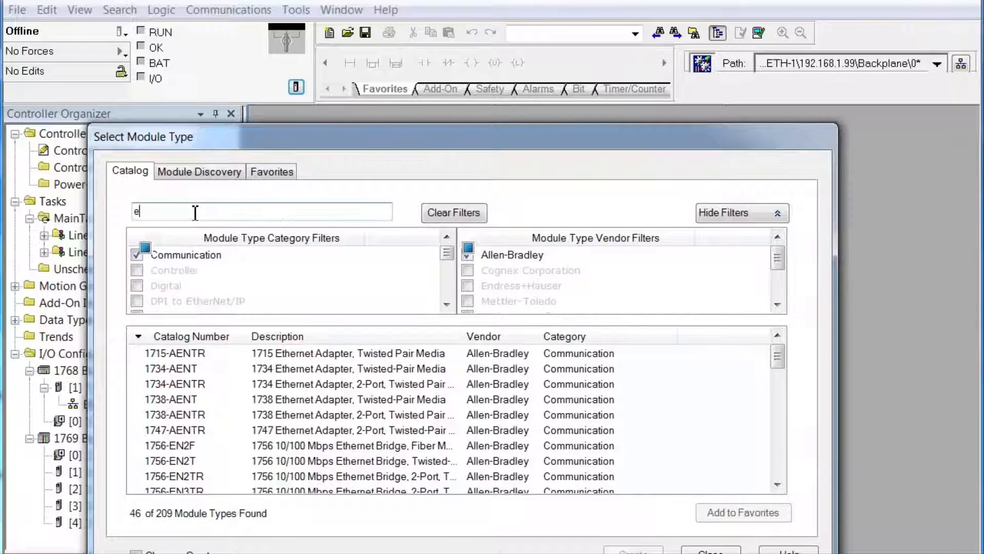
pyautogui.press('BackSpace')
pyautogui.write('ae')
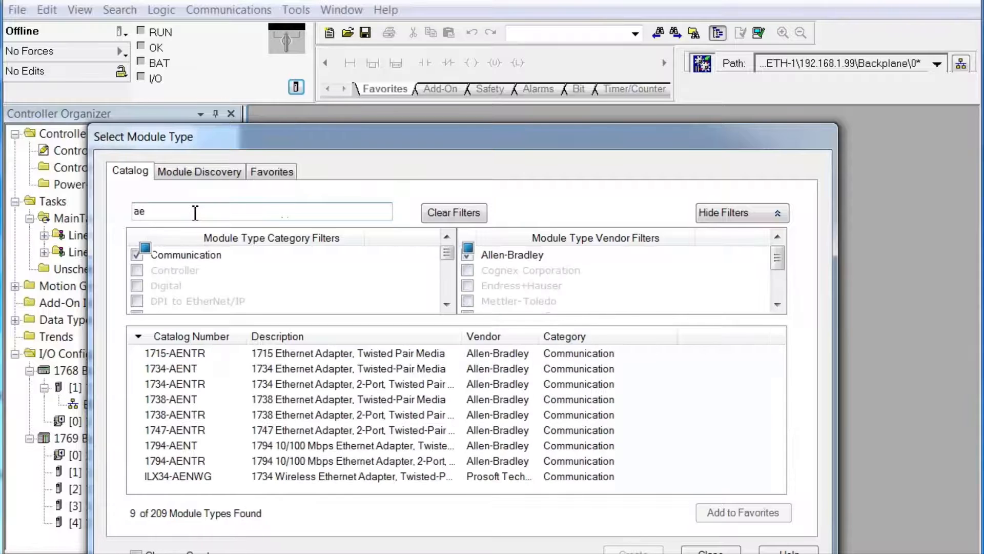
pyautogui.write('nt')
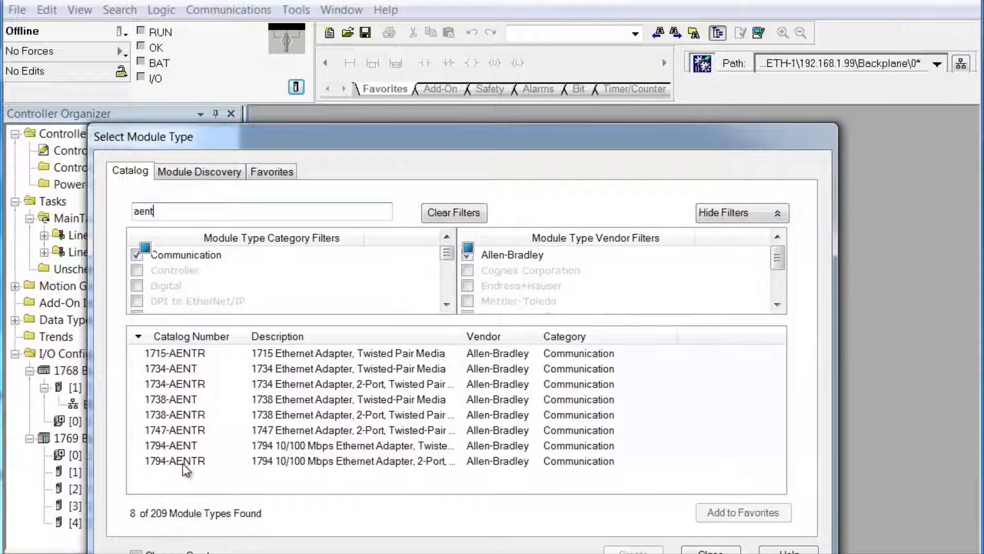
pyautogui.moveTo(462, 336); pyautogui.dragTo(565, 337)
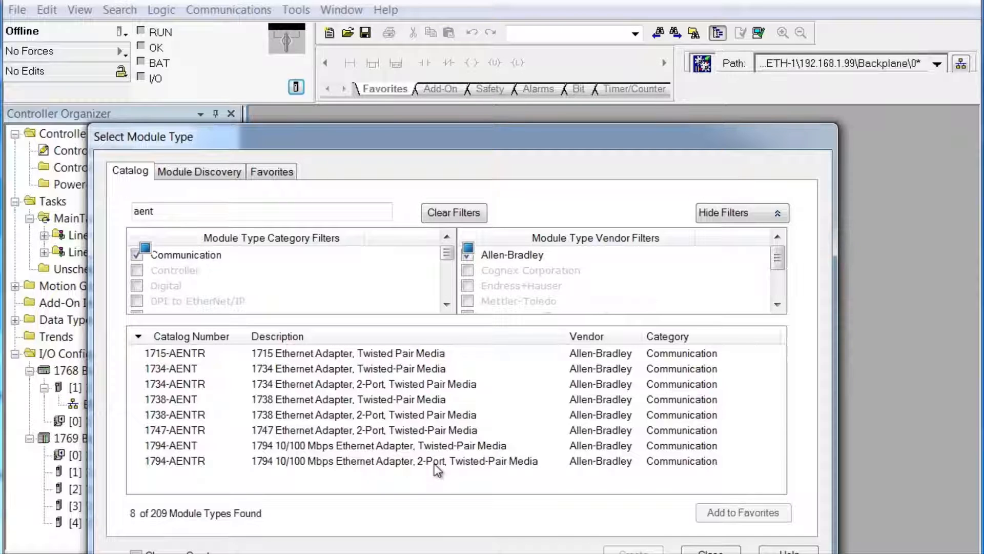
# Step: Create a 1794-AENT adapter named MyAENT with IP 192.168.1.98, then switch to RSLinx Classic
pyautogui.click(285, 449)
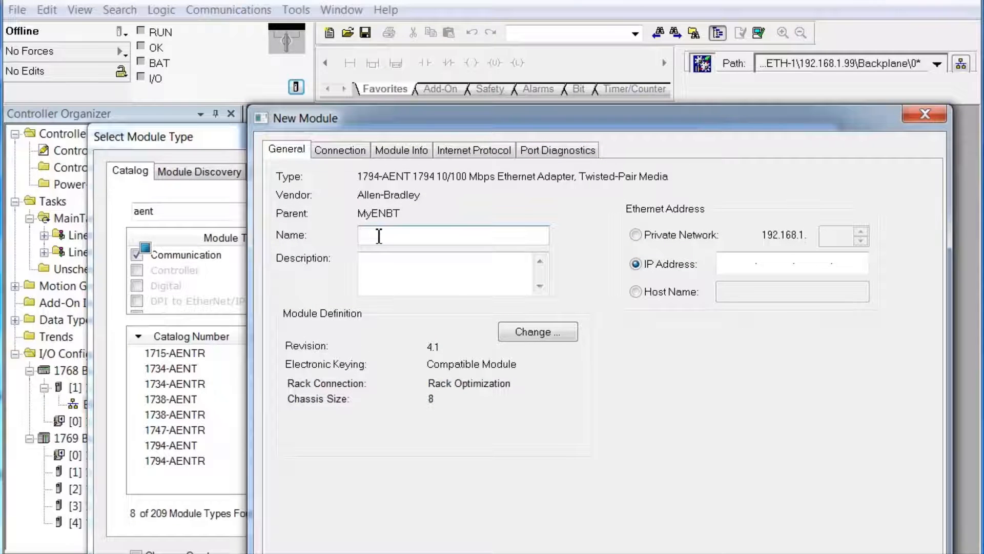
pyautogui.write('My')
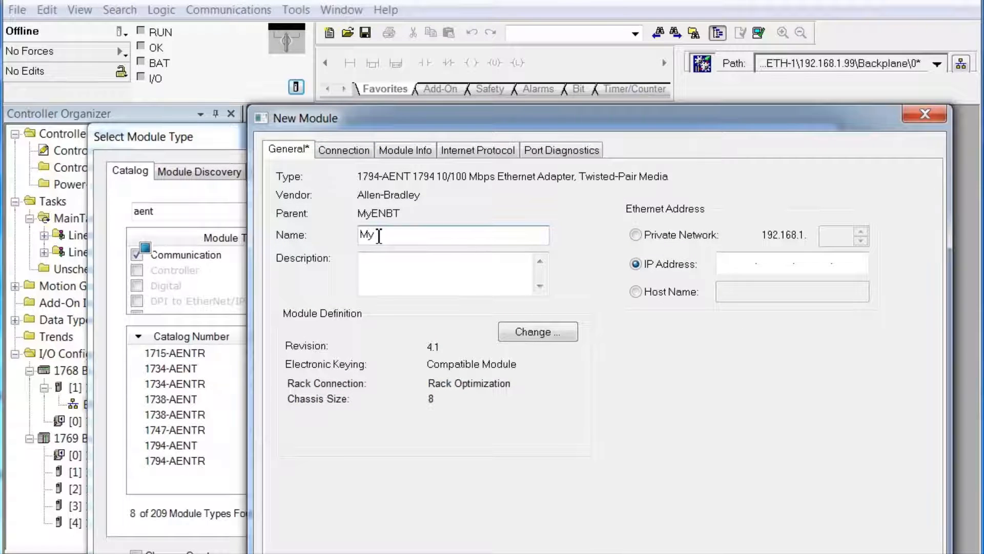
pyautogui.write('AENT')
pyautogui.click(737, 266)
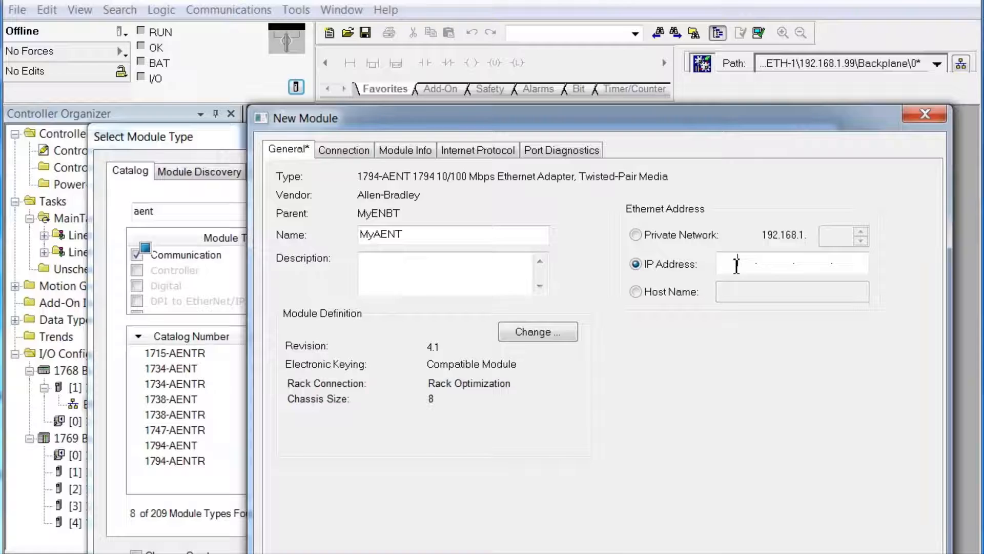
pyautogui.write('192.168.1.98')
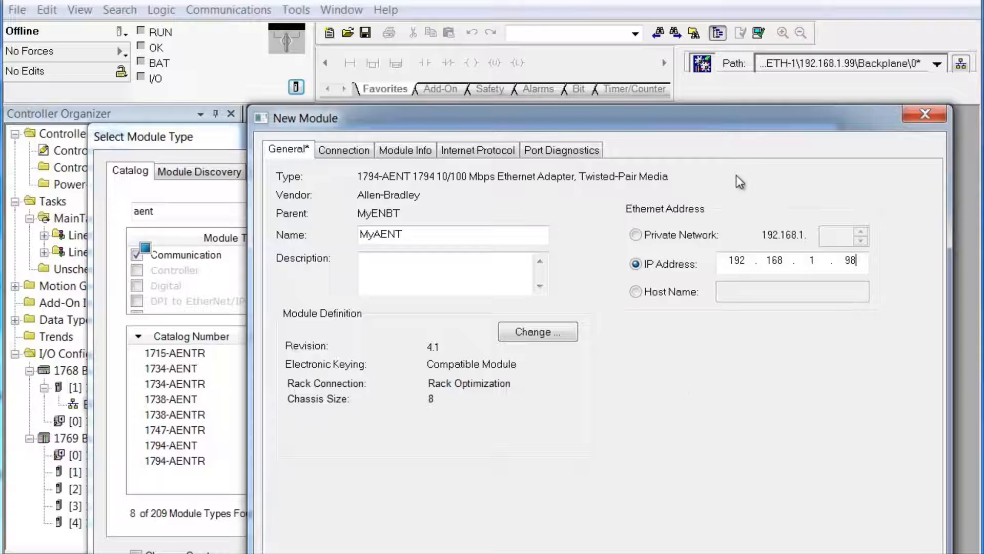
pyautogui.moveTo(737, 119); pyautogui.dragTo(728, 47)
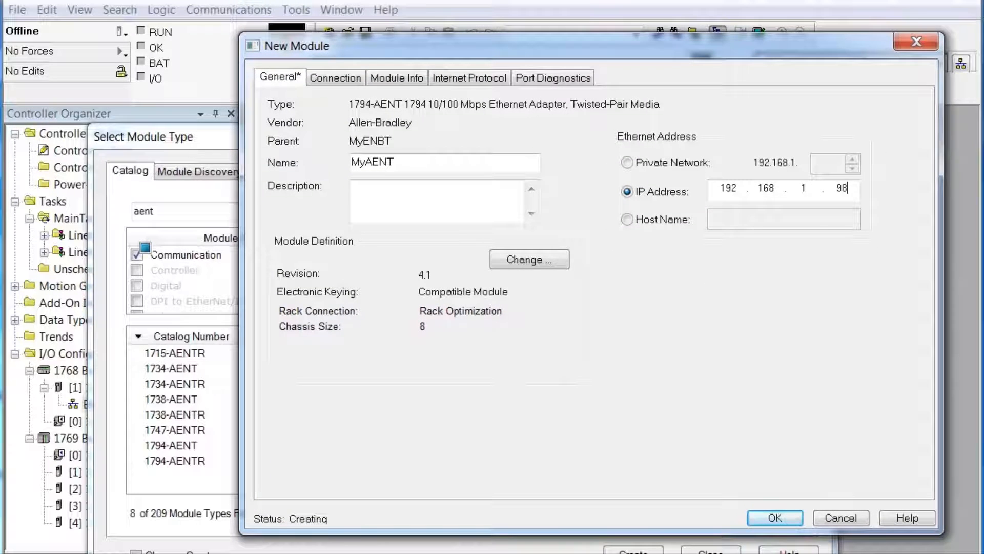
pyautogui.hotkey('alt', 'Tab')
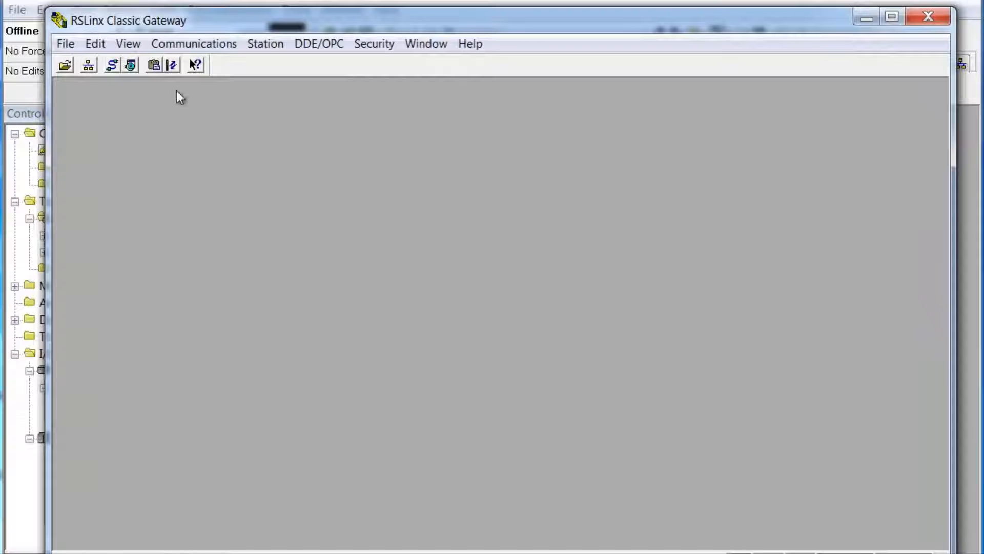
# Step: In RSWho, expand AB_ETH-1 and 192.168.1.99 to inspect its backplane, then collapse them
pyautogui.click(91, 67)
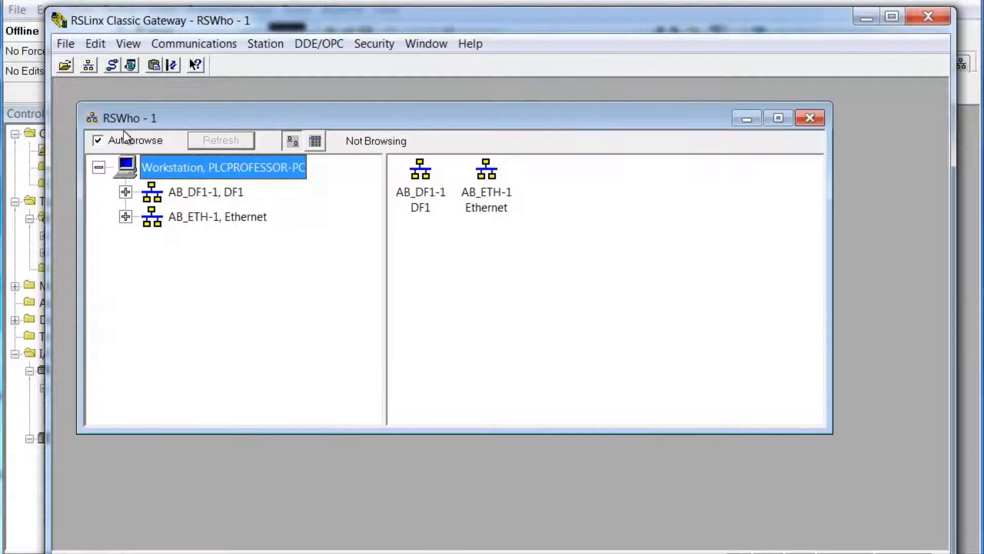
pyautogui.click(125, 217)
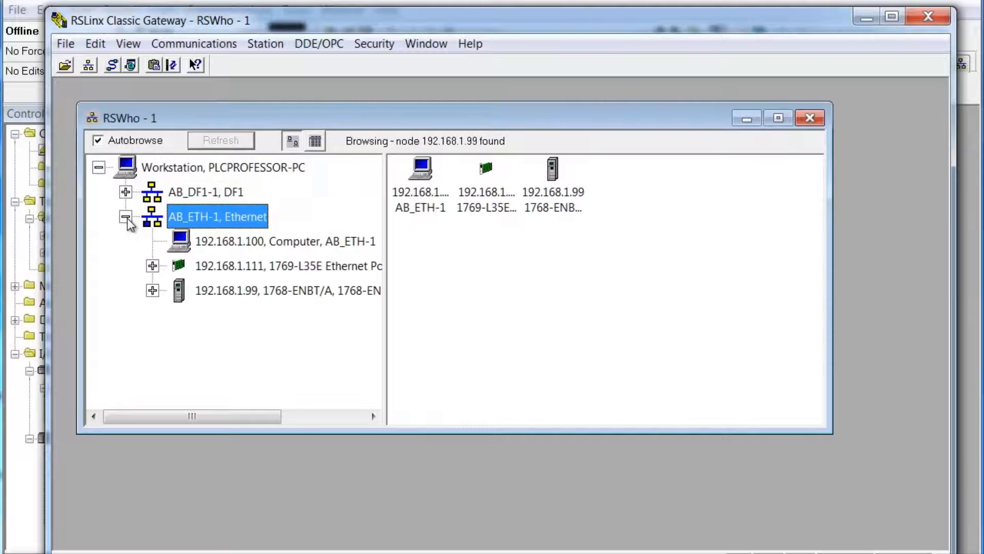
pyautogui.click(153, 291)
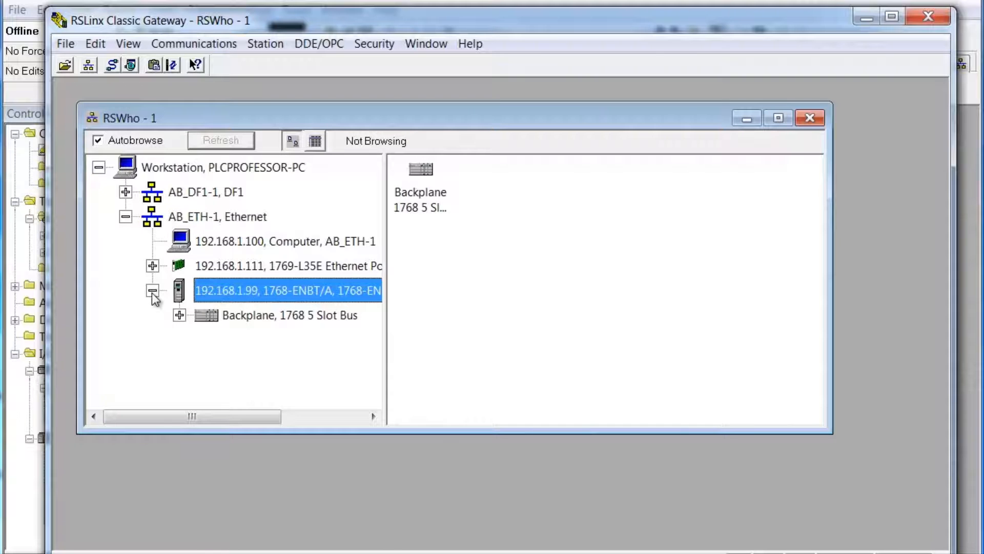
pyautogui.click(179, 316)
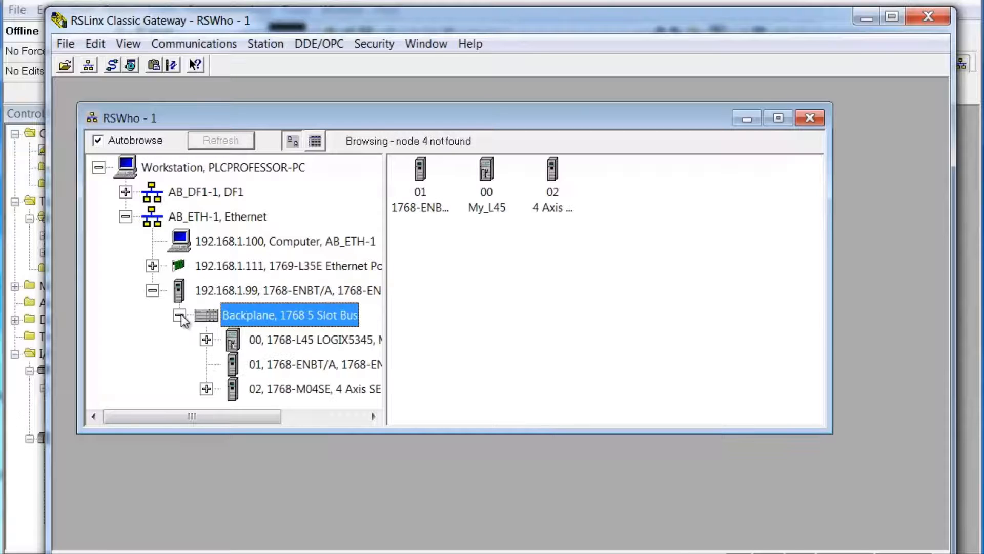
pyautogui.click(180, 316)
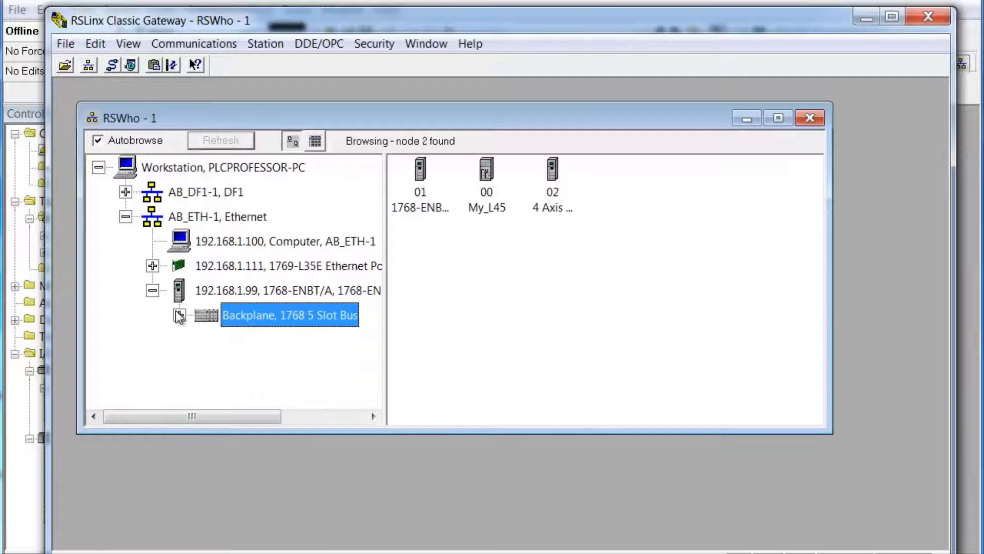
pyautogui.click(152, 291)
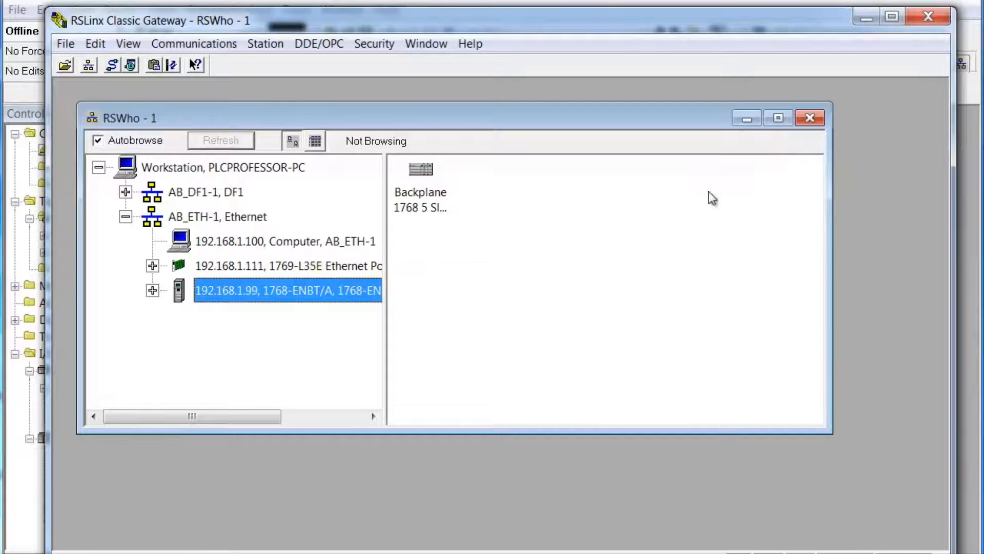
# Step: Close RSWho and RSLinx, and open MyAENT's Module Definition in RSLogix 5000
pyautogui.click(810, 119)
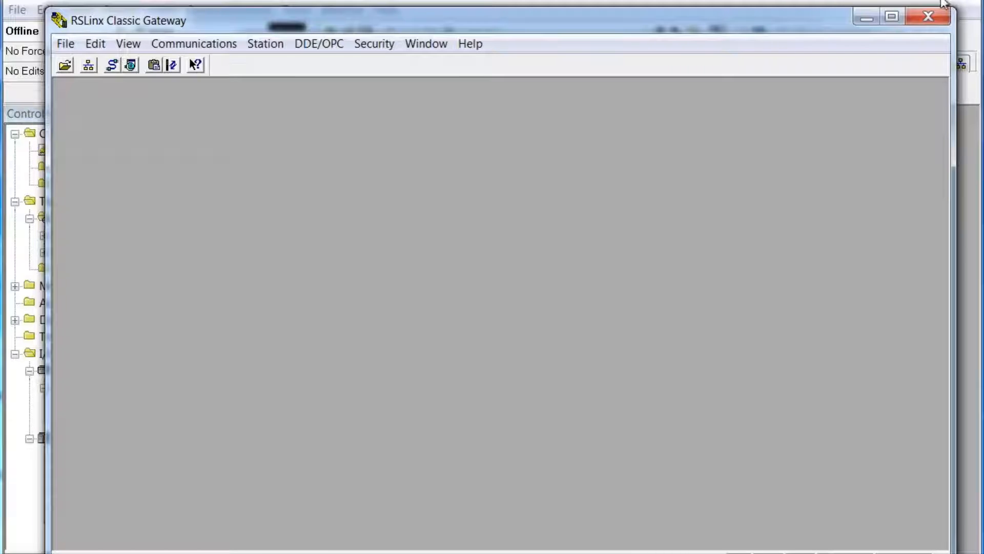
pyautogui.click(928, 17)
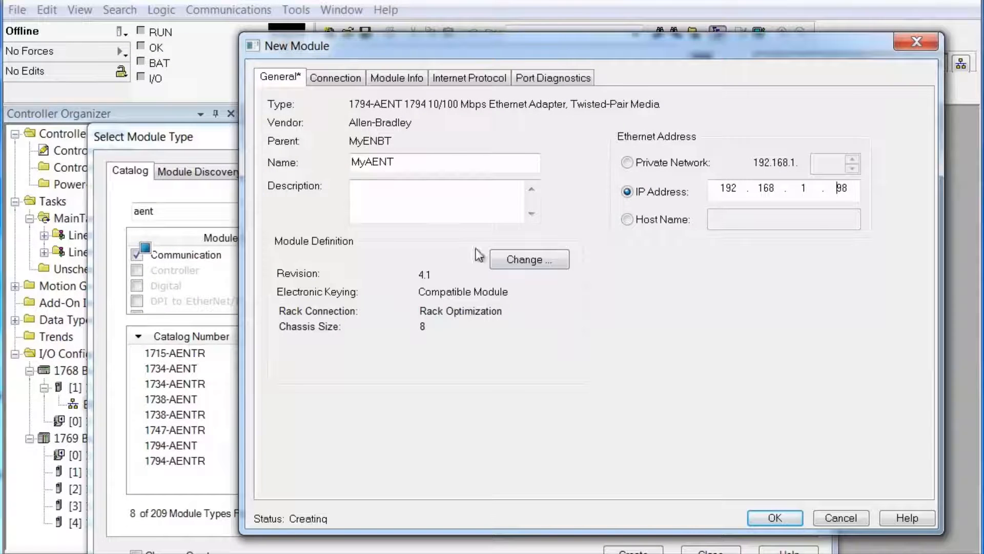
pyautogui.click(533, 259)
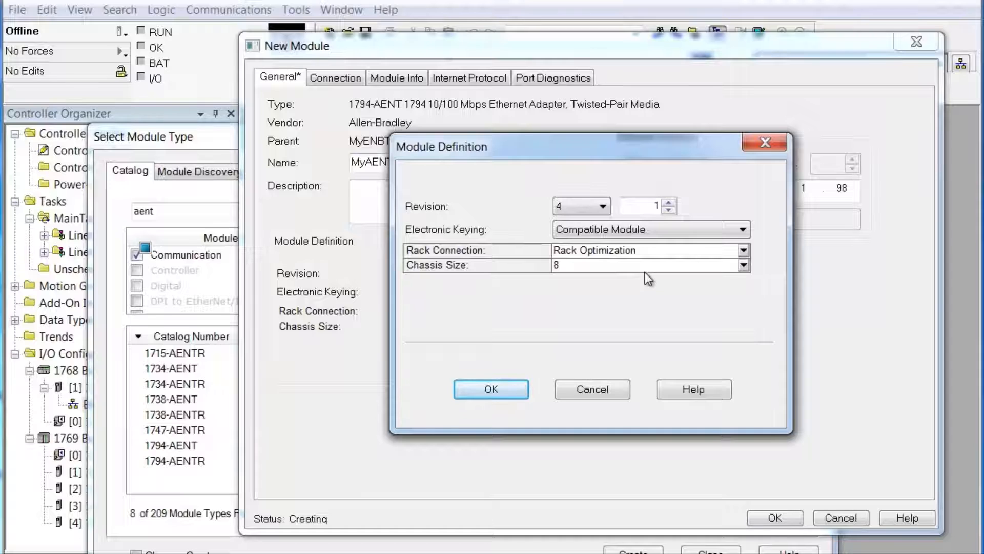
# Step: Keep revision 4.1, set Electronic Keying to Disable Keying, and keep Rack Optimization
pyautogui.click(603, 207)
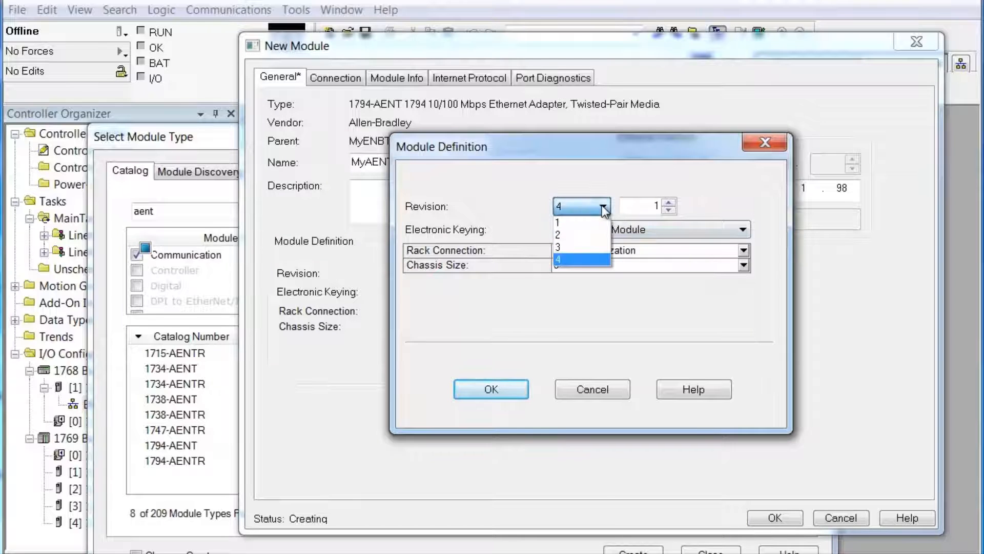
pyautogui.click(605, 208)
pyautogui.click(669, 202)
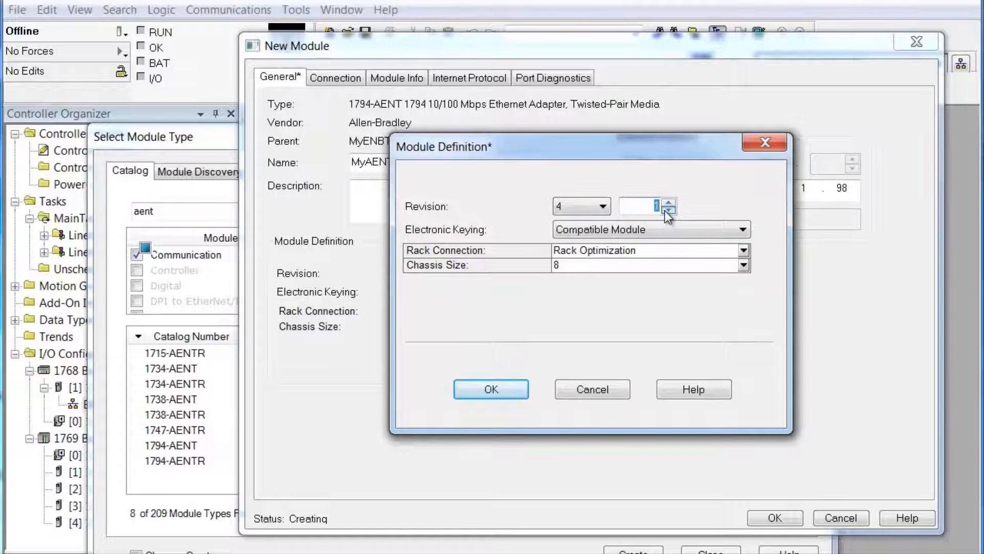
pyautogui.press('BackSpace')
pyautogui.click(654, 233)
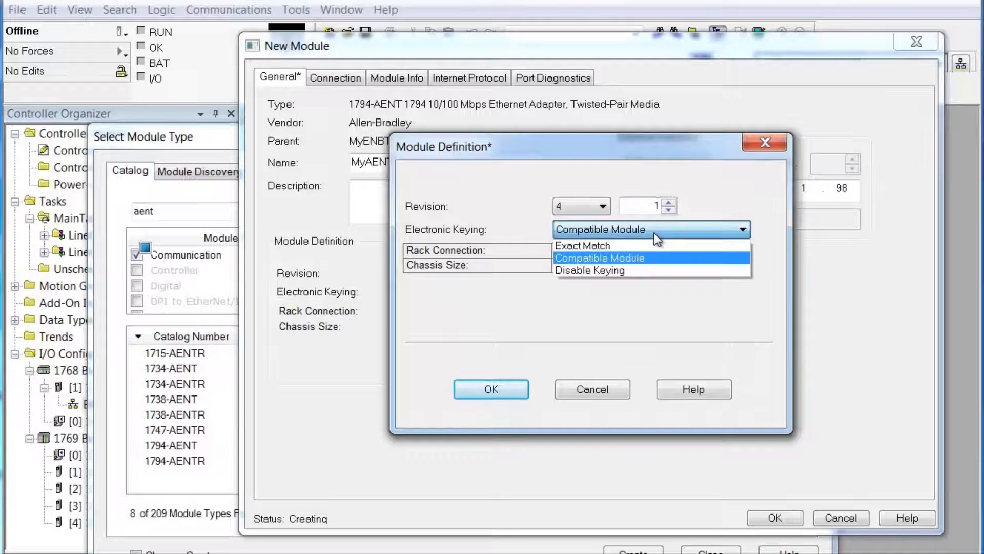
pyautogui.click(630, 270)
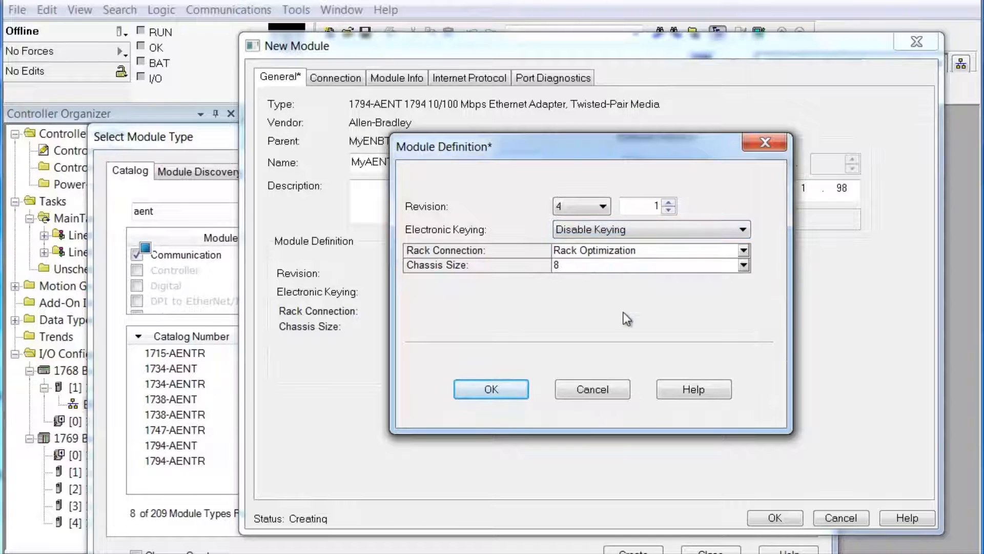
pyautogui.click(745, 251)
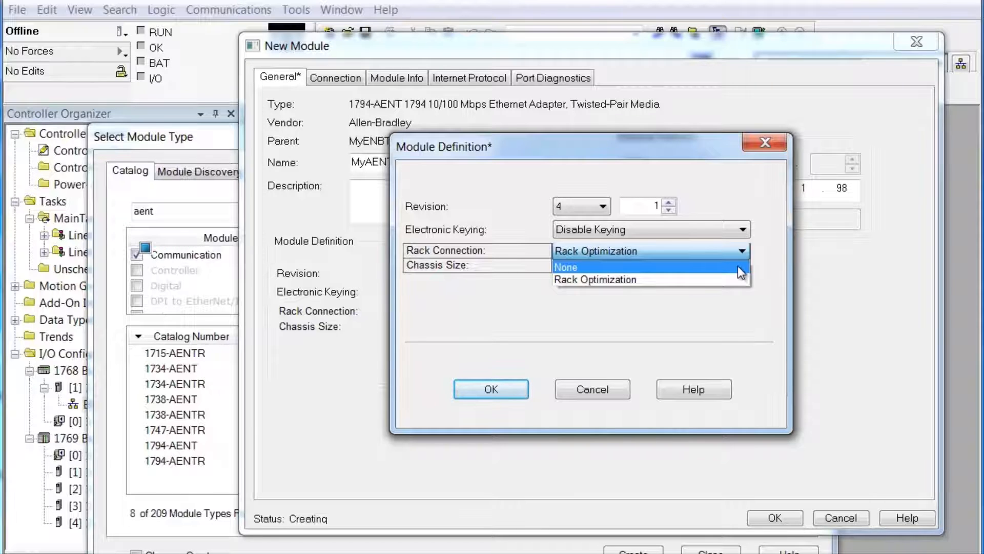
pyautogui.click(725, 279)
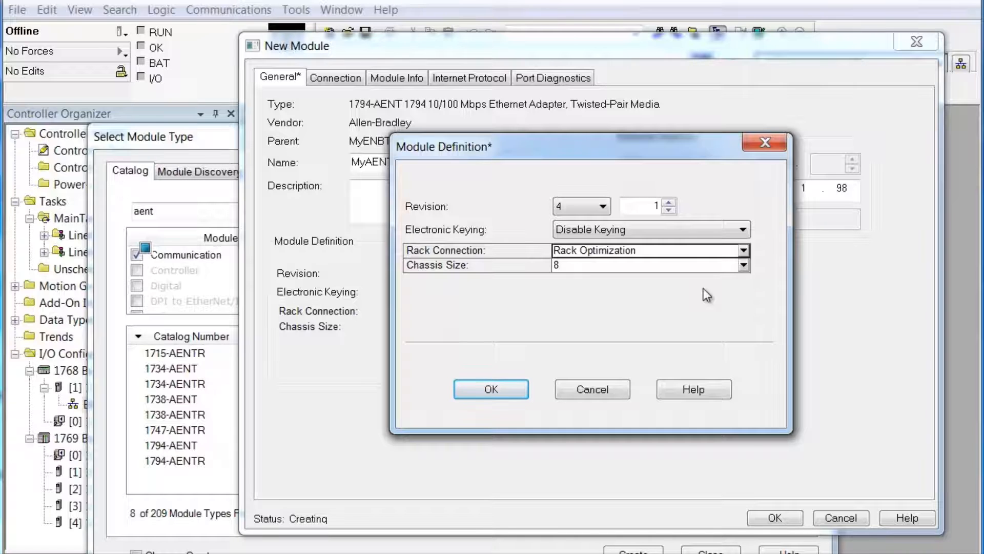
# Step: Set MyAENT's chassis size to 2 and confirm the module definition change
pyautogui.click(744, 265)
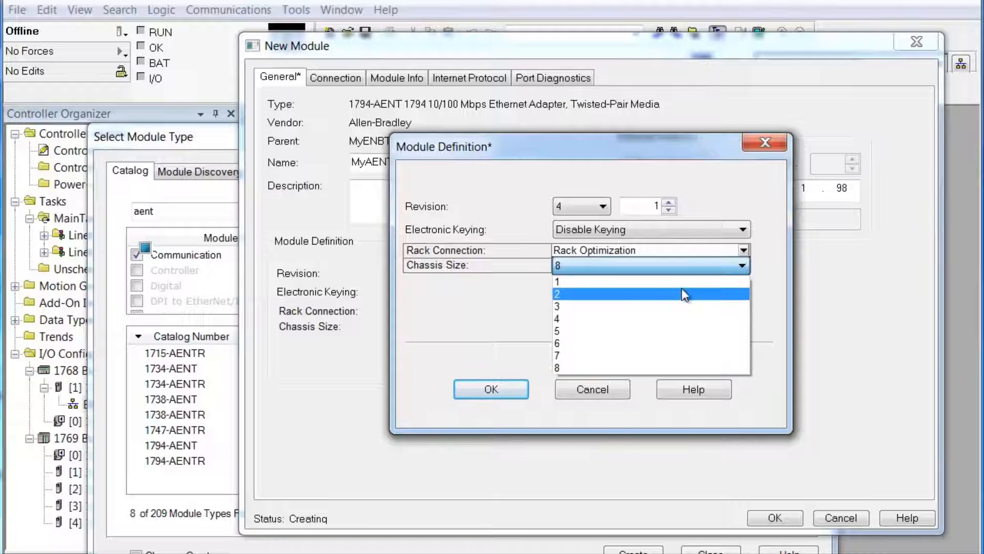
pyautogui.click(677, 292)
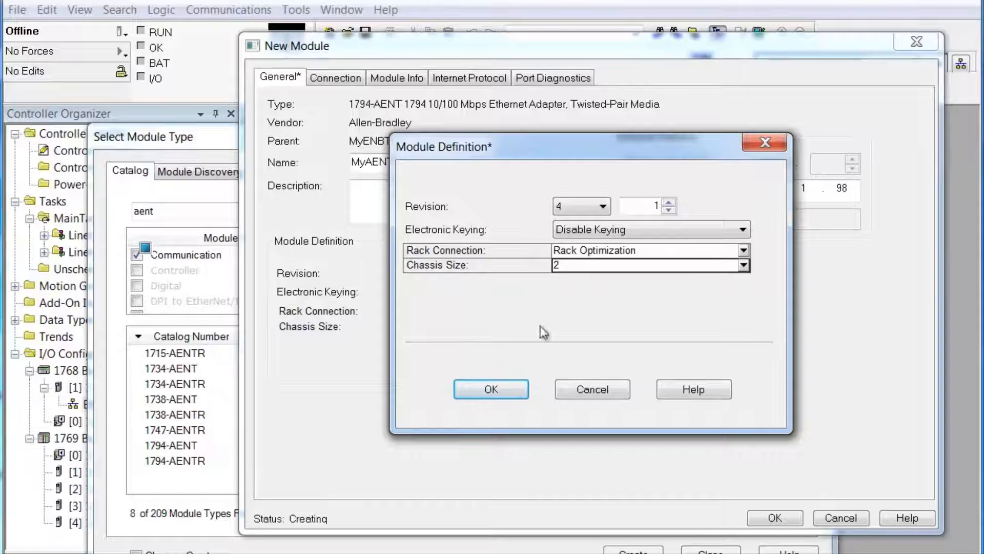
pyautogui.click(512, 390)
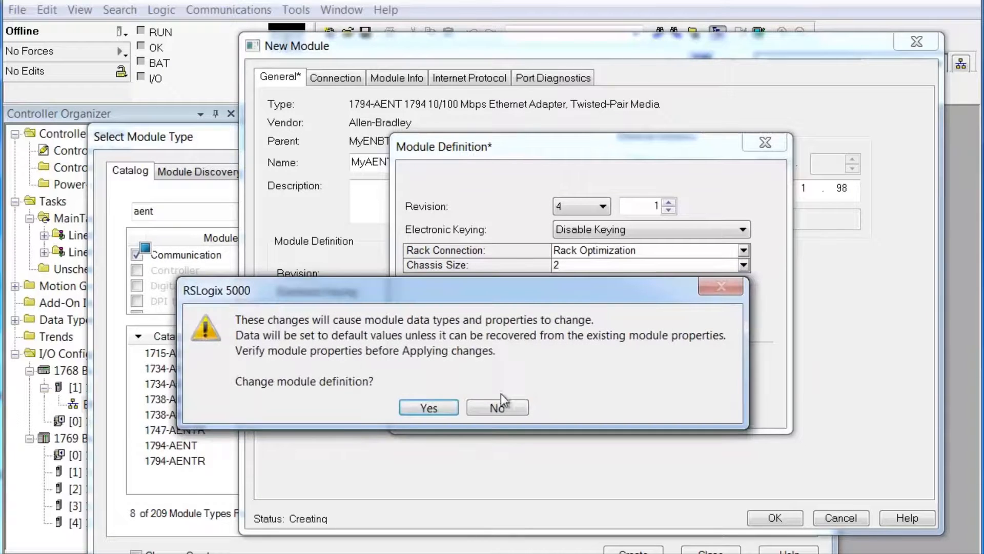
pyautogui.click(435, 407)
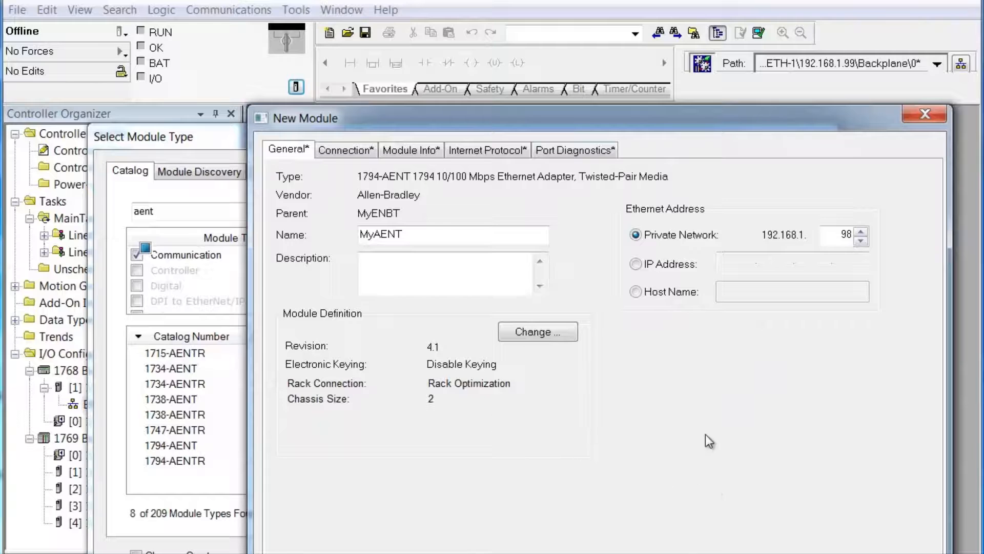
pyautogui.moveTo(705, 116); pyautogui.dragTo(669, 20)
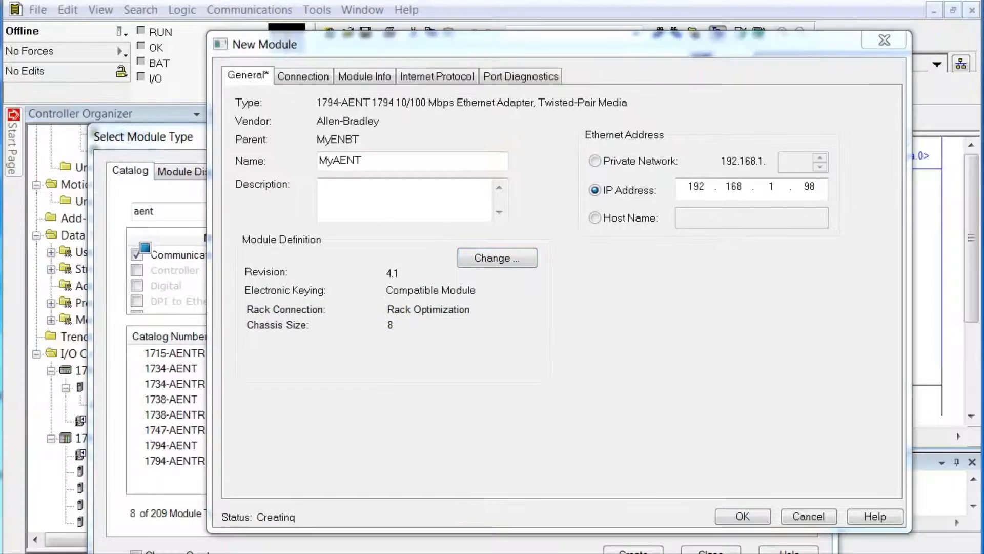
# Step: Create the MyAENT 1794-AENT adapter under the 1768-ENBT Ethernet branch
pyautogui.click(743, 517)
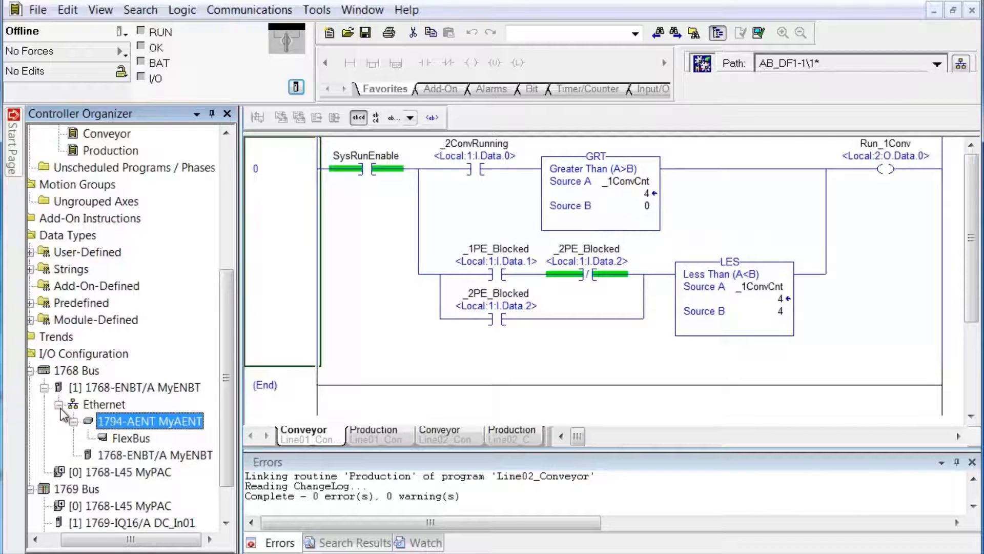
pyautogui.moveTo(110, 421)
# Step: Add a 1794-IB16 input module named MyRemote_DC_In0 to FlexBus slot 0, then widen the tree
pyautogui.rightClick(132, 441)
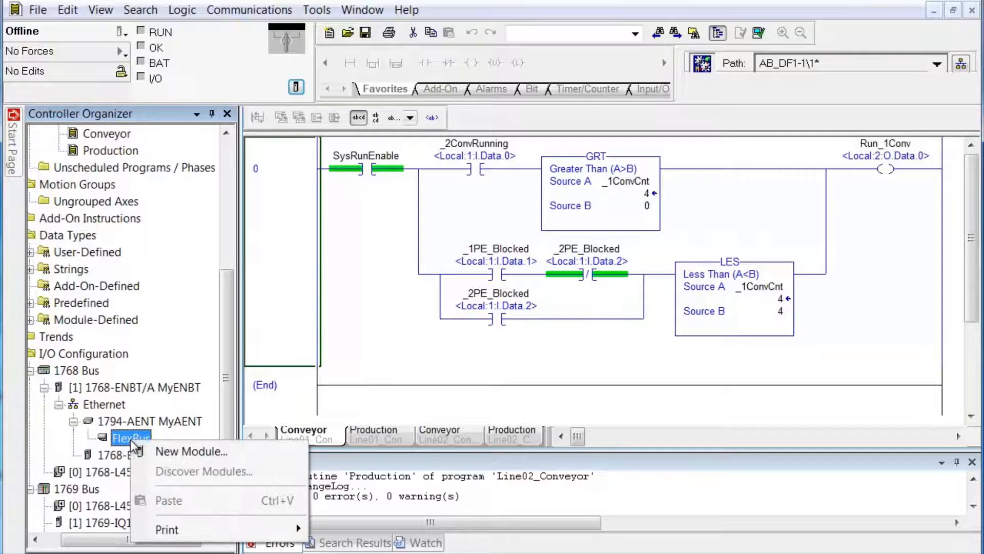
pyautogui.click(254, 453)
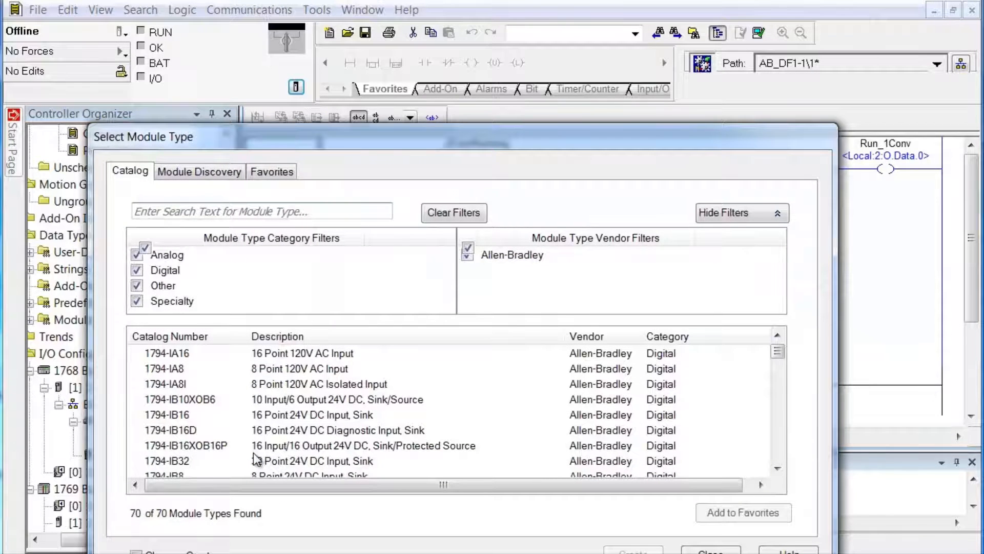
pyautogui.click(267, 414)
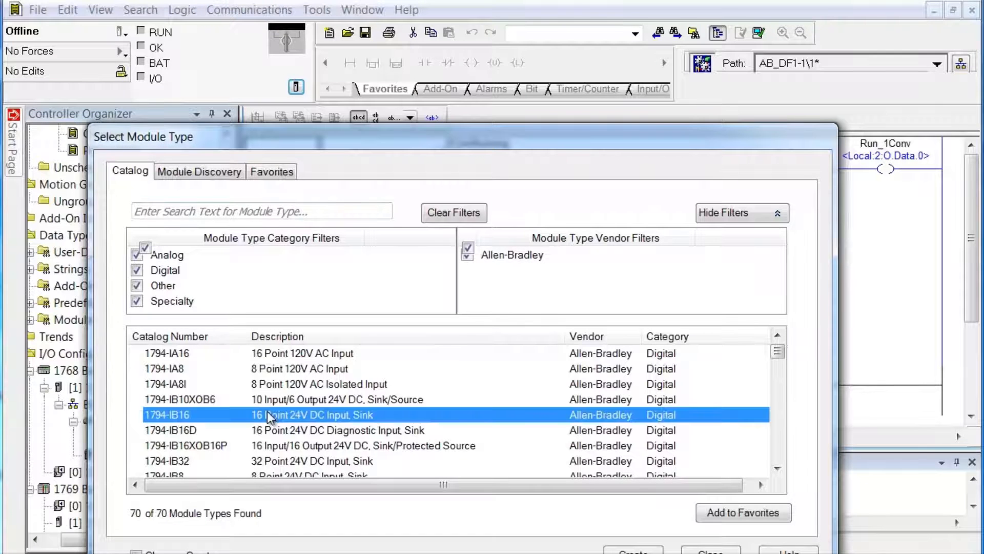
pyautogui.doubleClick(267, 414)
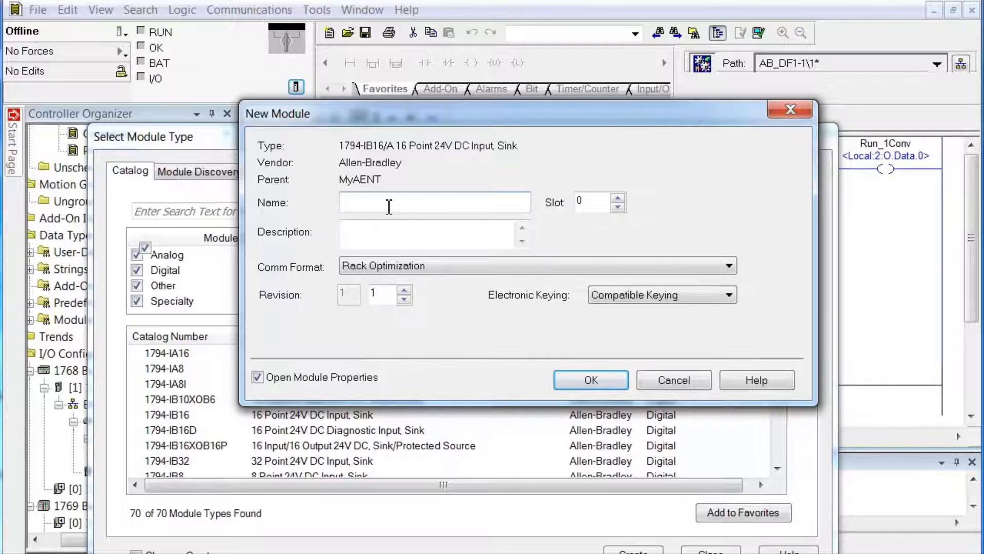
pyautogui.write('MyRemote_')
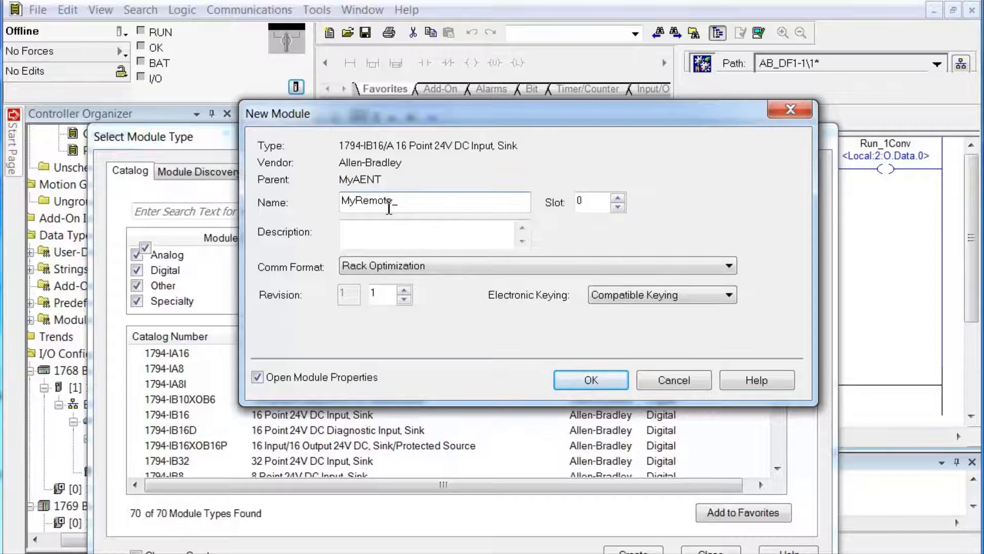
pyautogui.write('DC_In0')
pyautogui.click(591, 379)
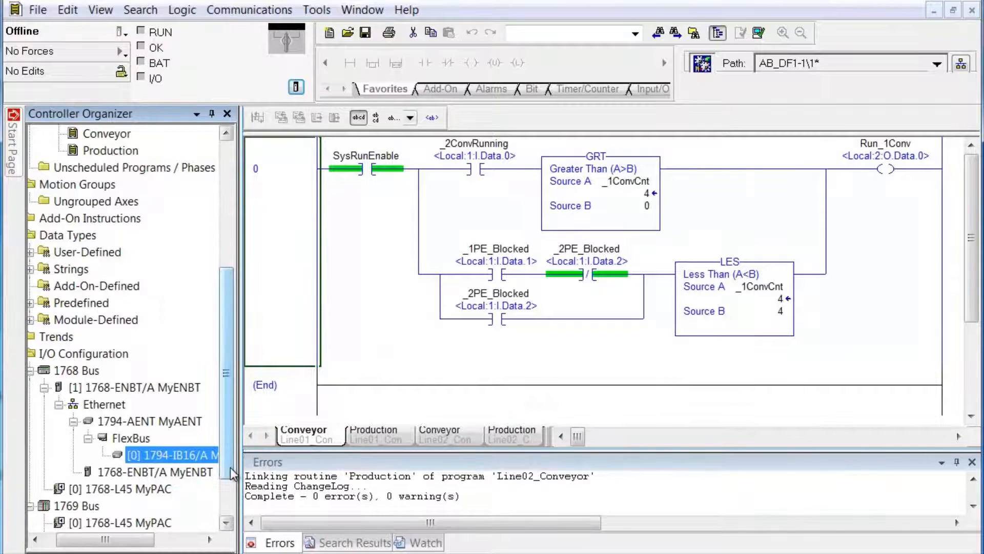
pyautogui.moveTo(240, 464); pyautogui.dragTo(285, 465)
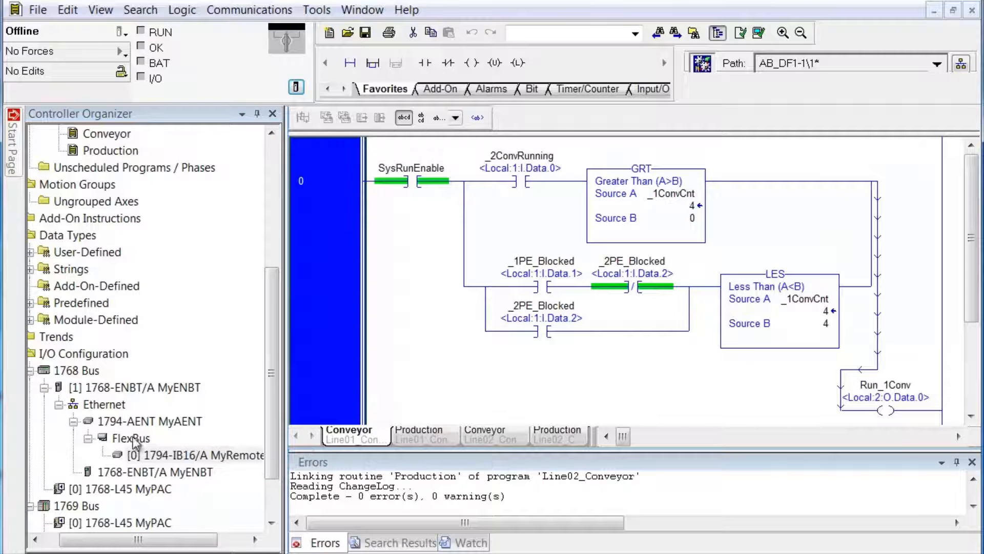
pyautogui.click(131, 438)
# Step: Add a 1794-OB16D output module named MyRemote_DC_Out01 to FlexBus slot 1, filtering Allen-Bradley Digital
pyautogui.rightClick(132, 438)
pyautogui.click(183, 447)
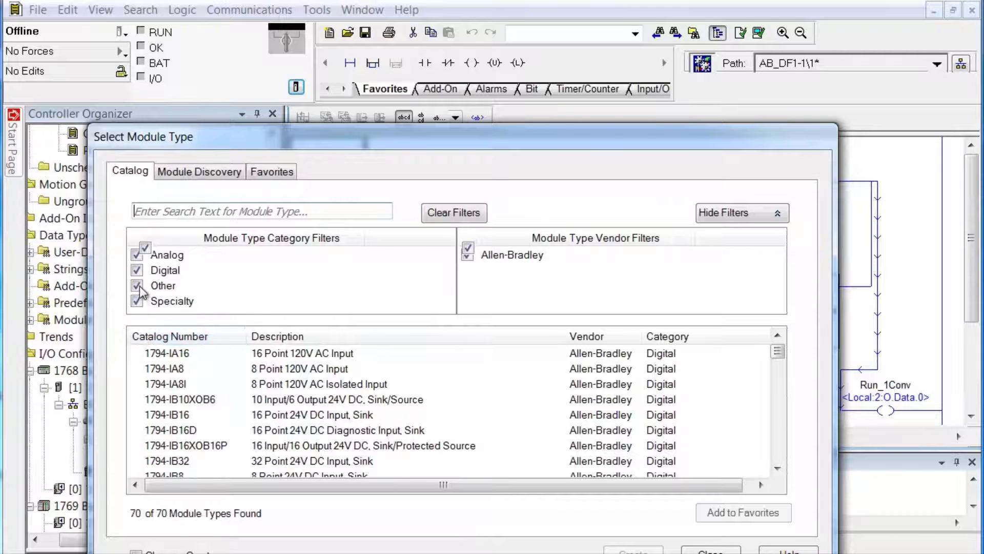
pyautogui.click(145, 249)
pyautogui.click(468, 248)
pyautogui.click(469, 257)
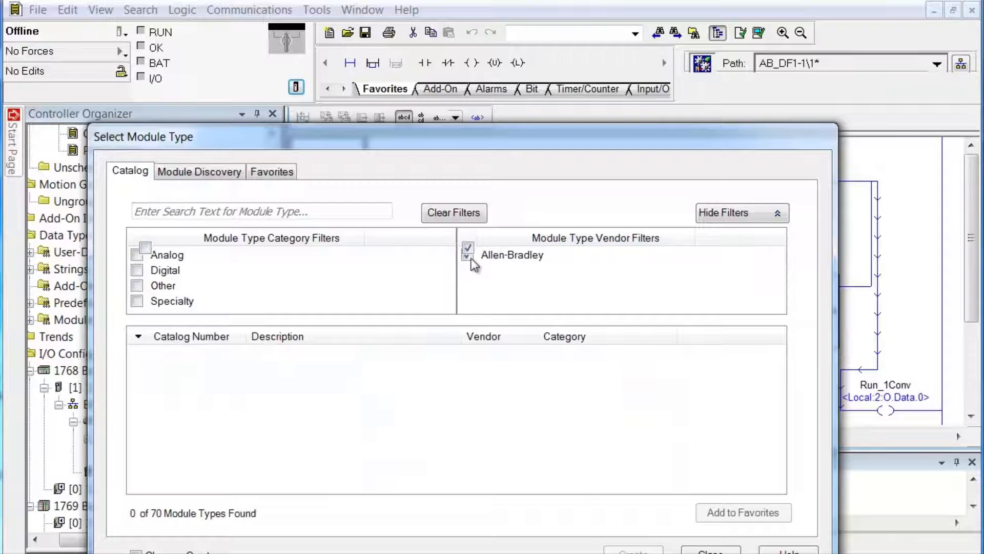
pyautogui.click(137, 270)
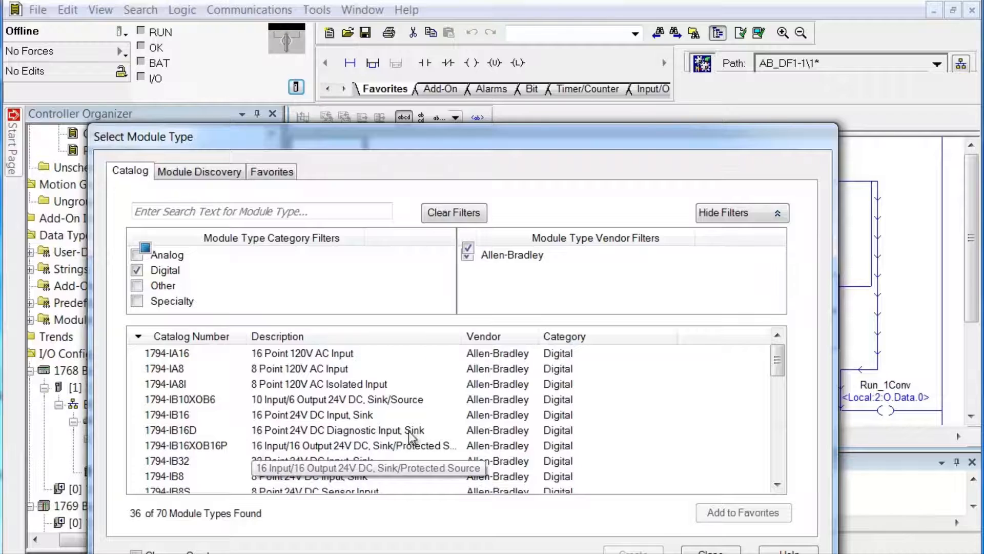
pyautogui.click(775, 448)
pyautogui.click(774, 447)
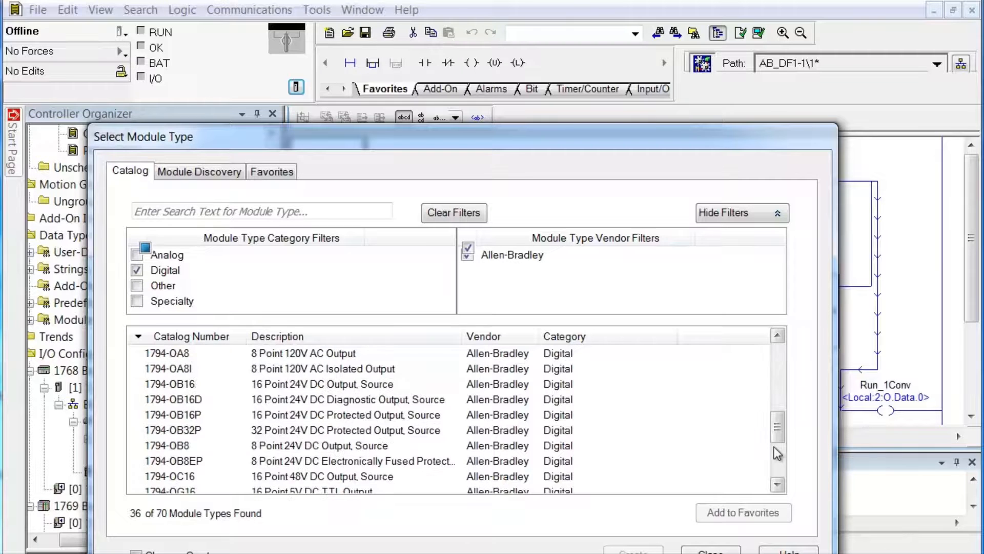
pyautogui.doubleClick(294, 407)
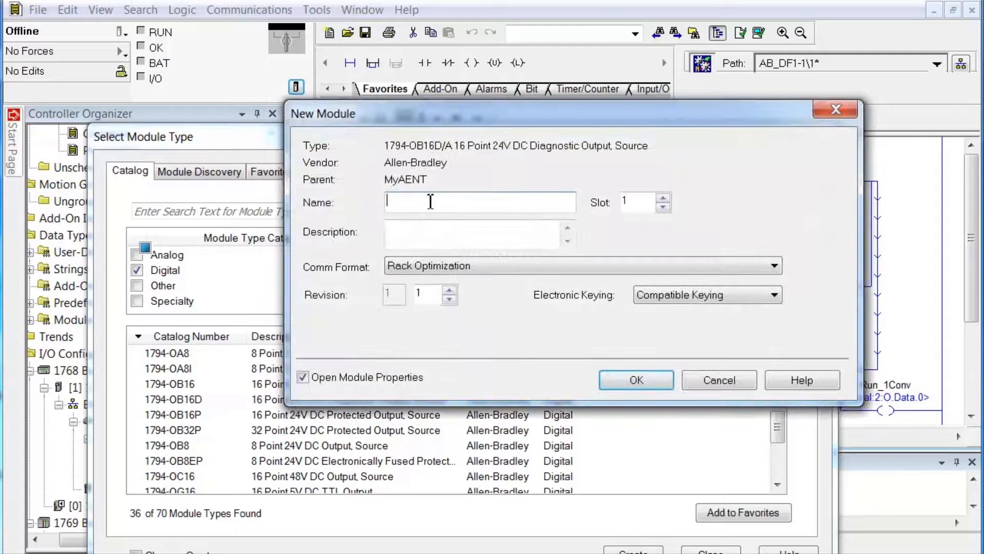
pyautogui.write('MyRemote_DC_Out01')
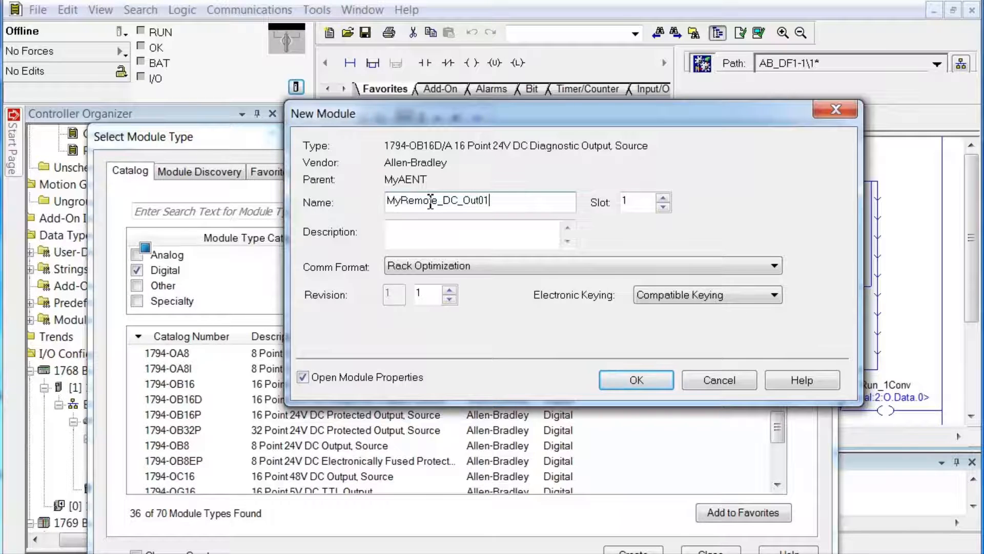
pyautogui.click(625, 379)
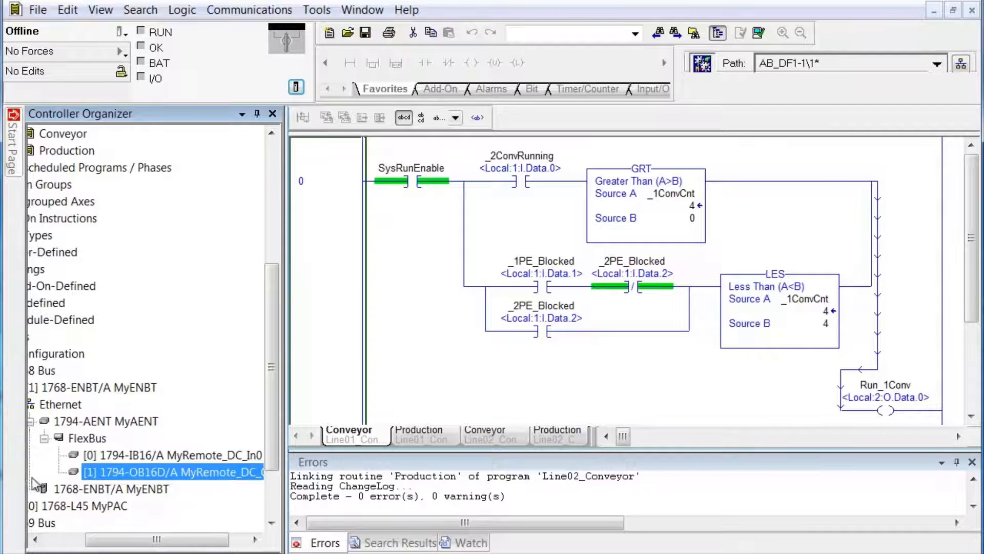
# Step: Widen the organizer panel and close the Errors pane to enlarge the I/O tree
pyautogui.moveTo(287, 420); pyautogui.dragTo(366, 432)
pyautogui.click(972, 462)
pyautogui.moveTo(263, 545); pyautogui.dragTo(251, 546)
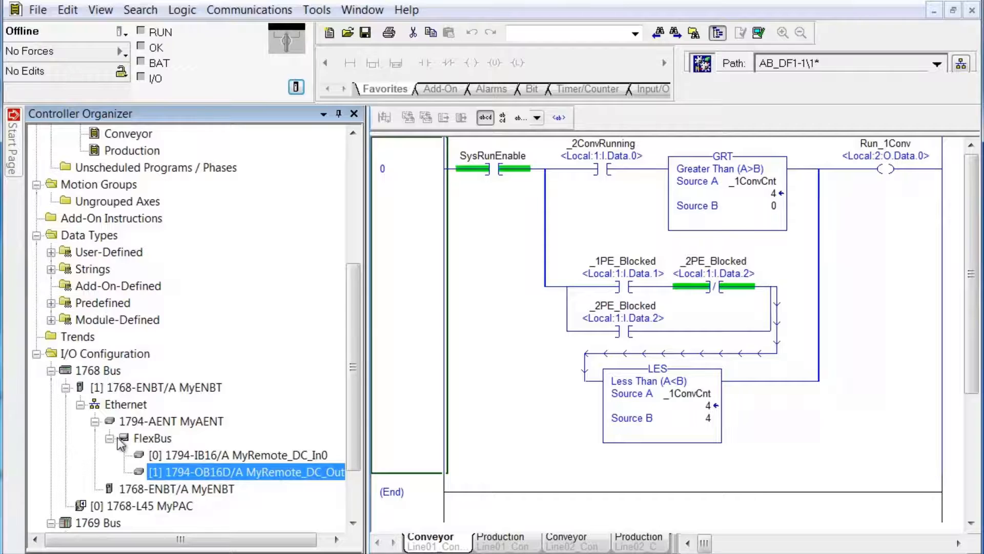
pyautogui.moveTo(138, 430)
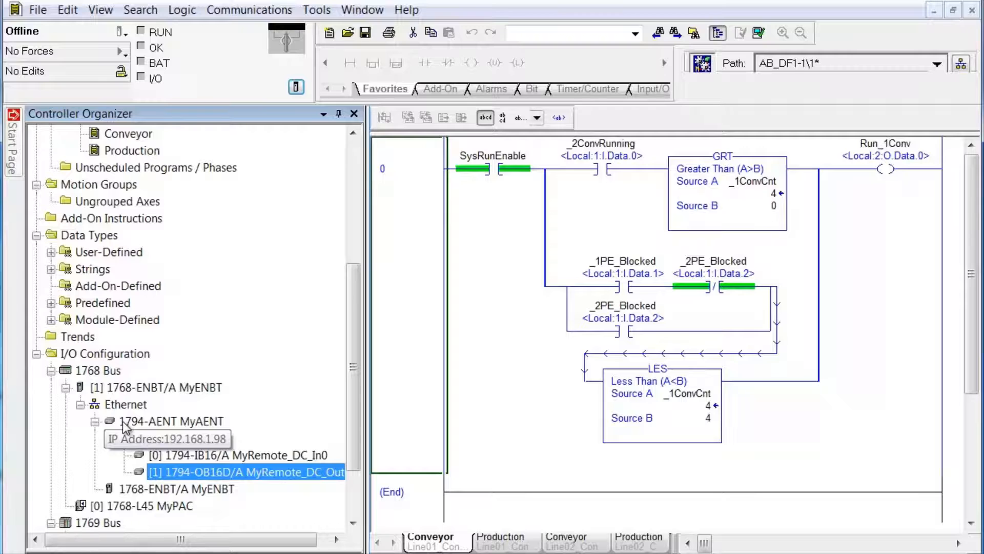
pyautogui.rightClick(219, 475)
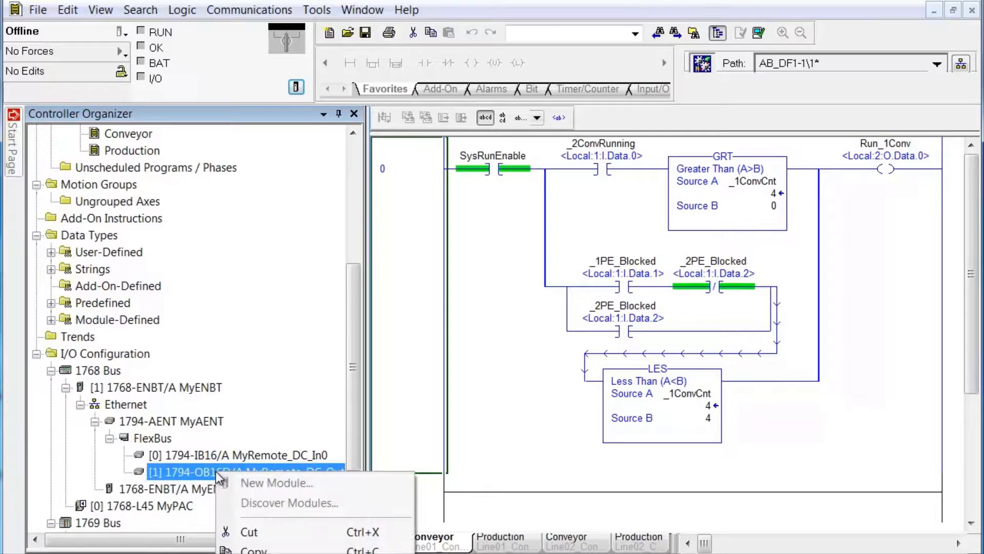
pyautogui.click(272, 553)
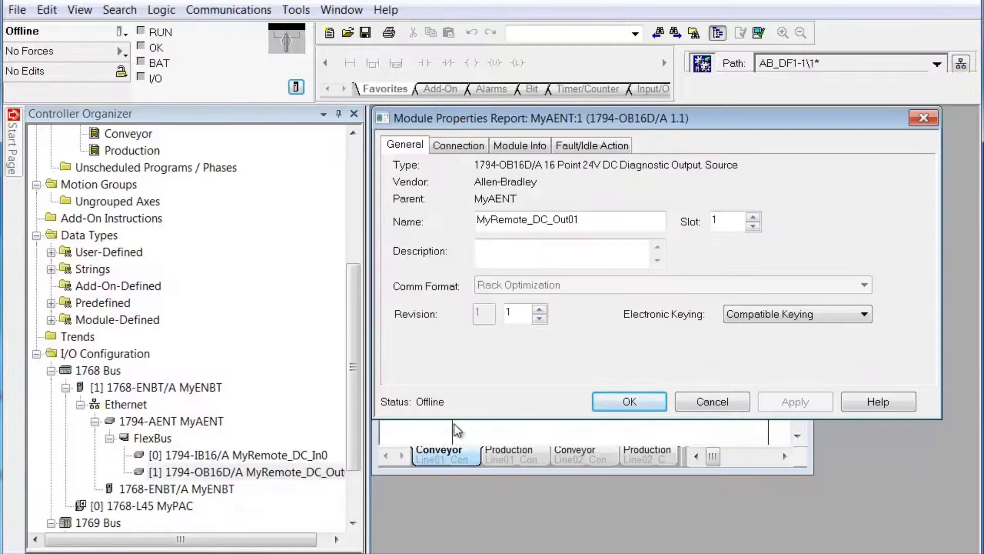
pyautogui.click(472, 150)
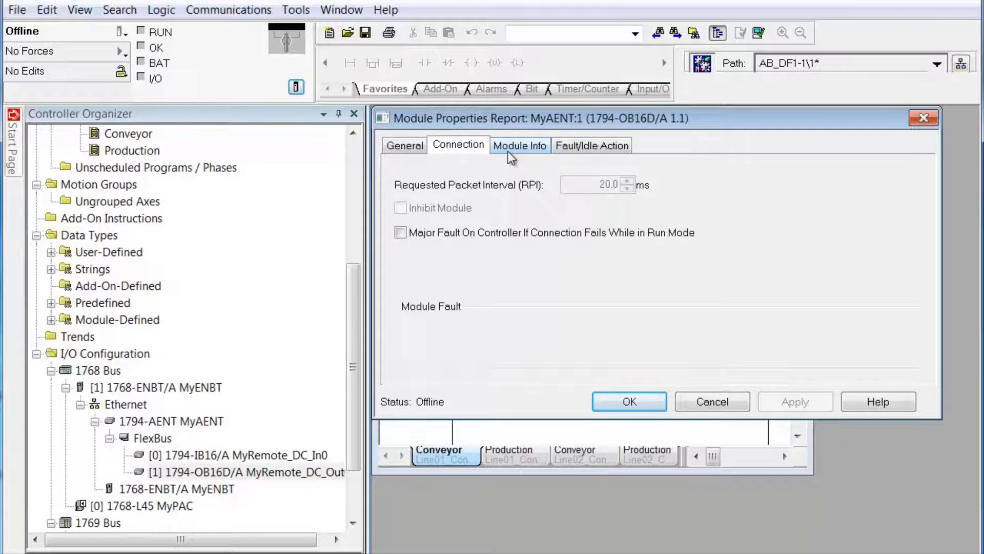
pyautogui.click(413, 144)
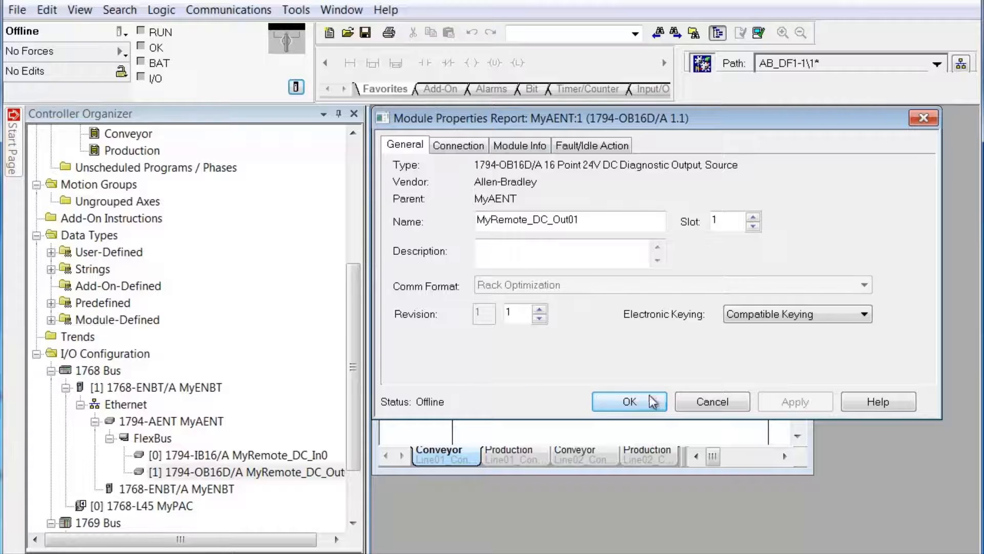
pyautogui.click(696, 404)
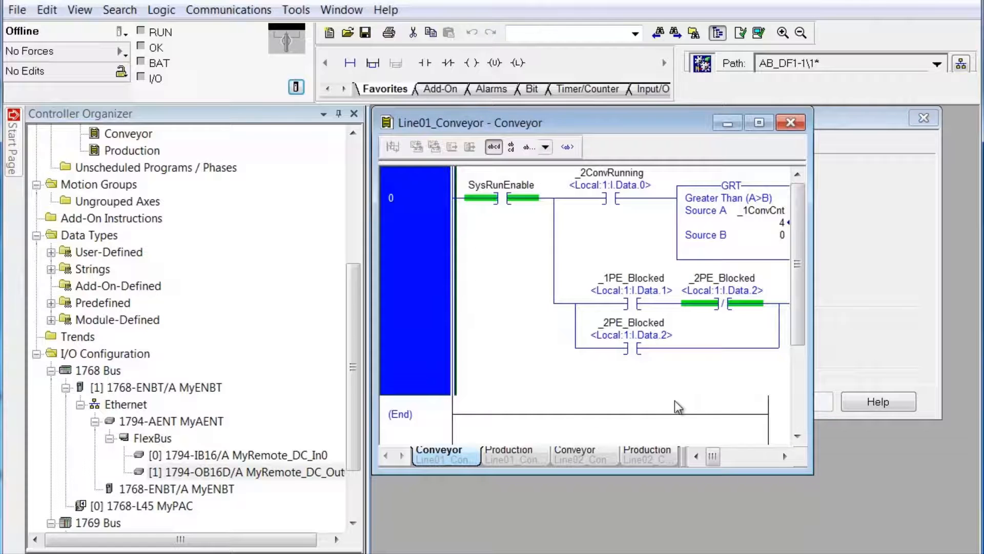
# Step: Change the MyAENT adapter's requested packet interval from 20.0 to 40.0 ms
pyautogui.rightClick(180, 431)
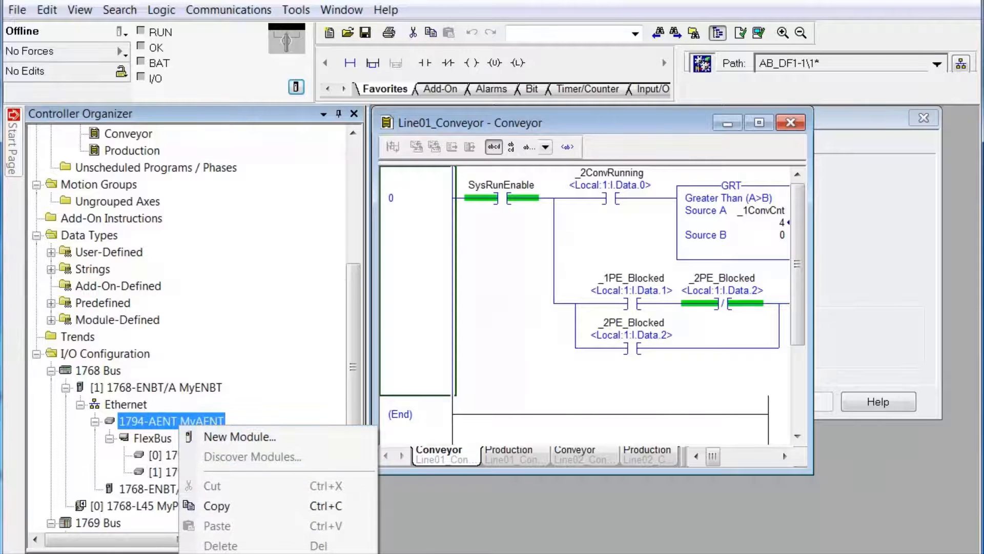
pyautogui.click(221, 433)
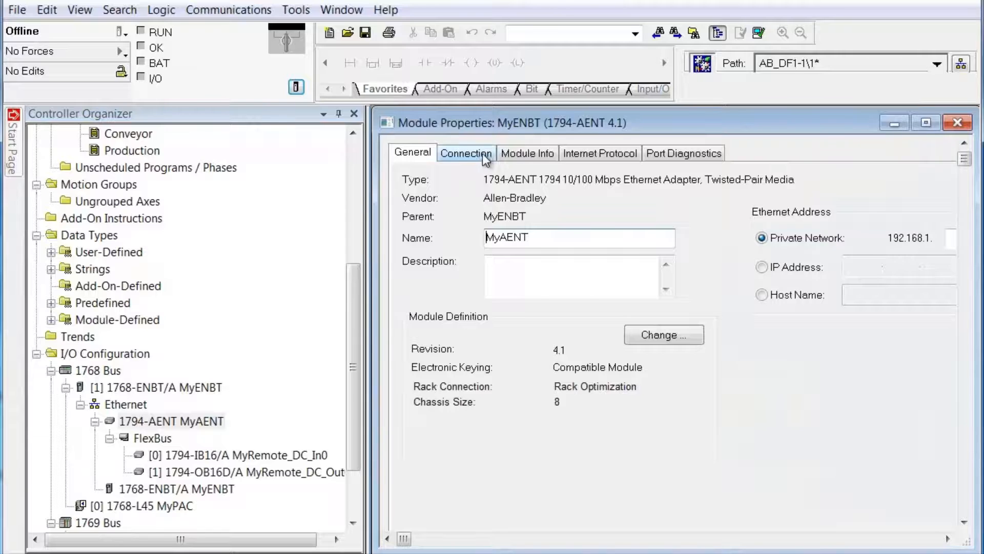
pyautogui.click(479, 153)
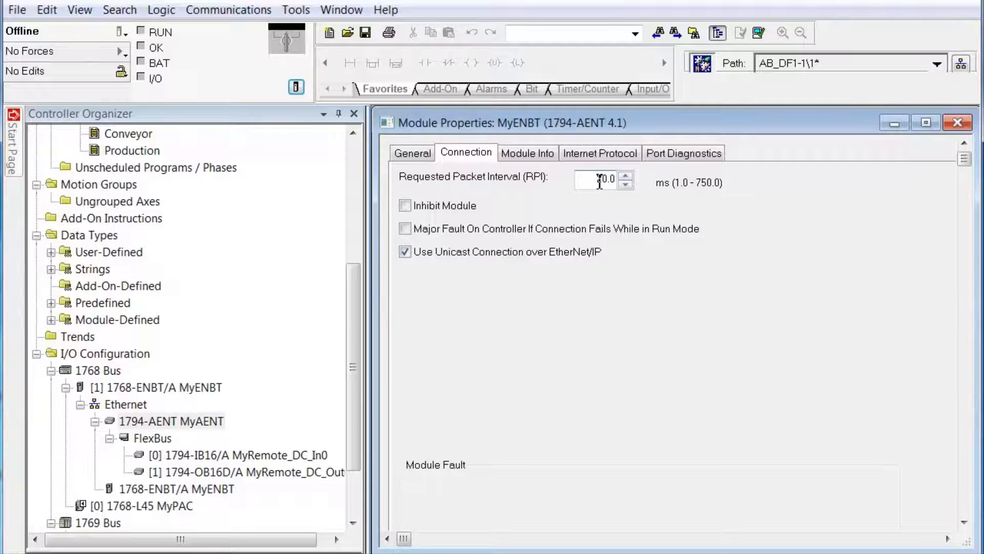
pyautogui.moveTo(596, 179); pyautogui.dragTo(604, 178)
pyautogui.write('4')
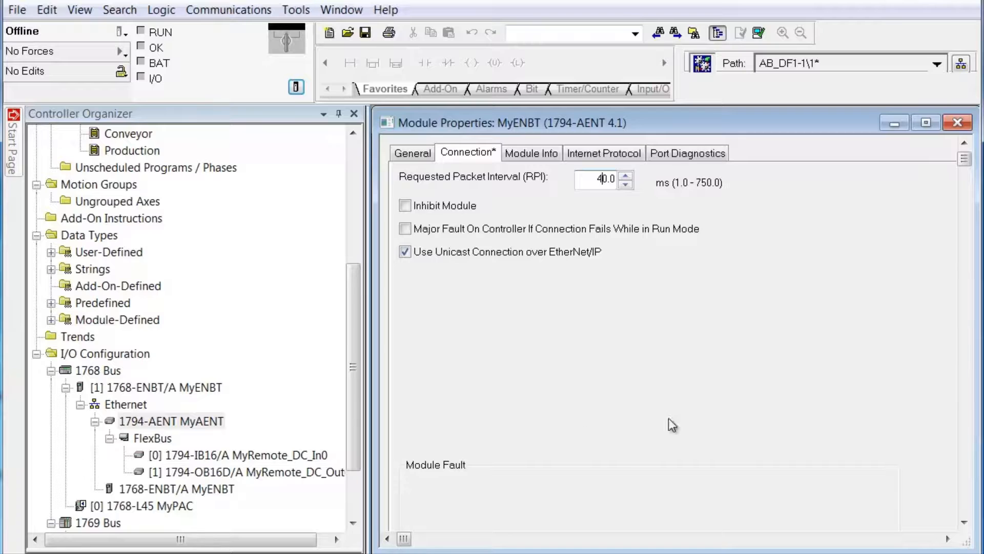
pyautogui.moveTo(713, 133); pyautogui.dragTo(699, 118)
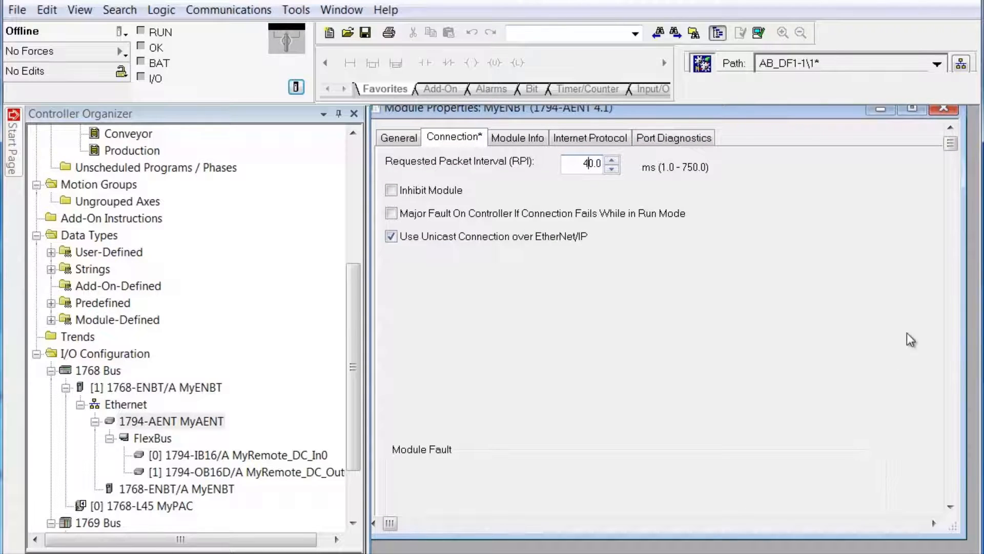
pyautogui.scroll(-3, 946, 390)
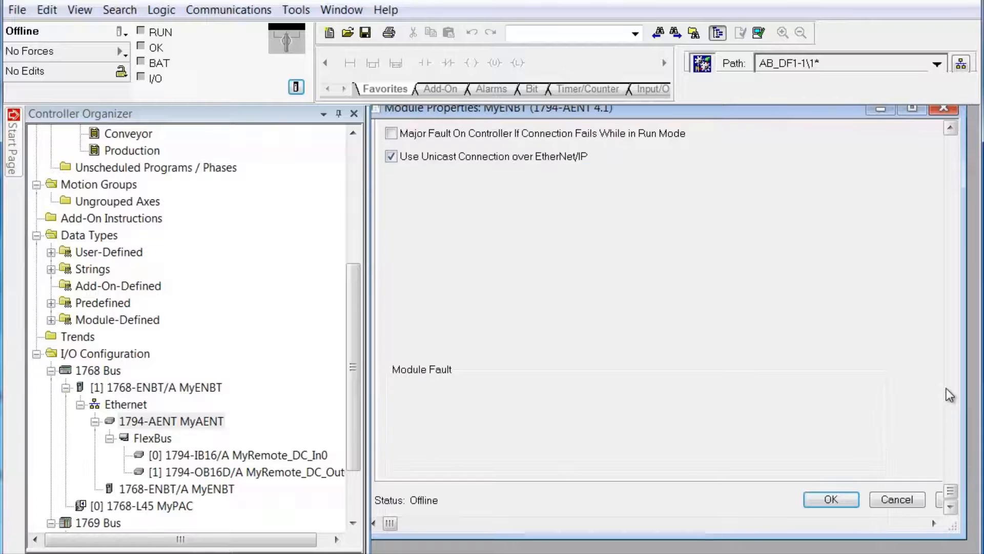
pyautogui.click(817, 500)
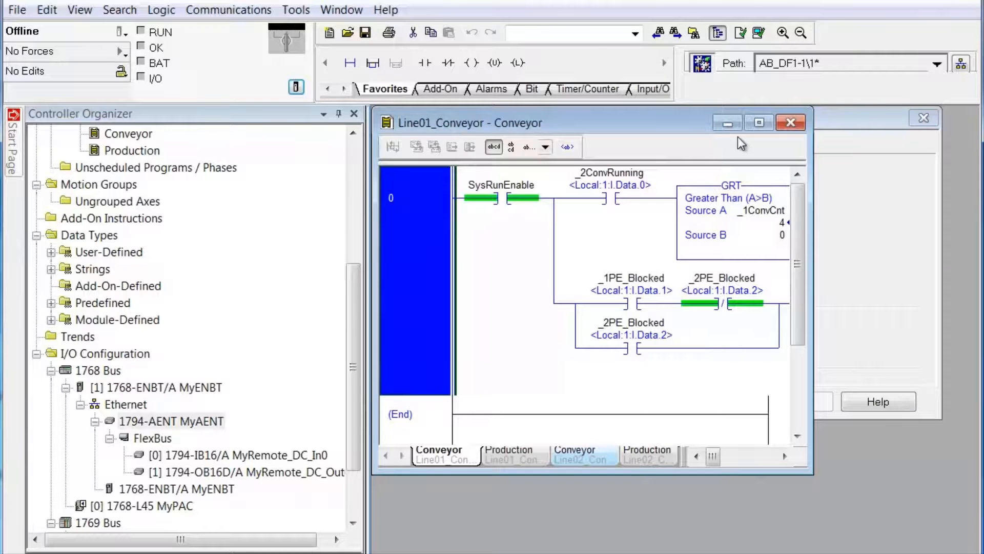
# Step: Cancel the 1794-IB16 report and view the 1794-OB16D module's connection settings, RPI 40.0 ms
pyautogui.click(853, 158)
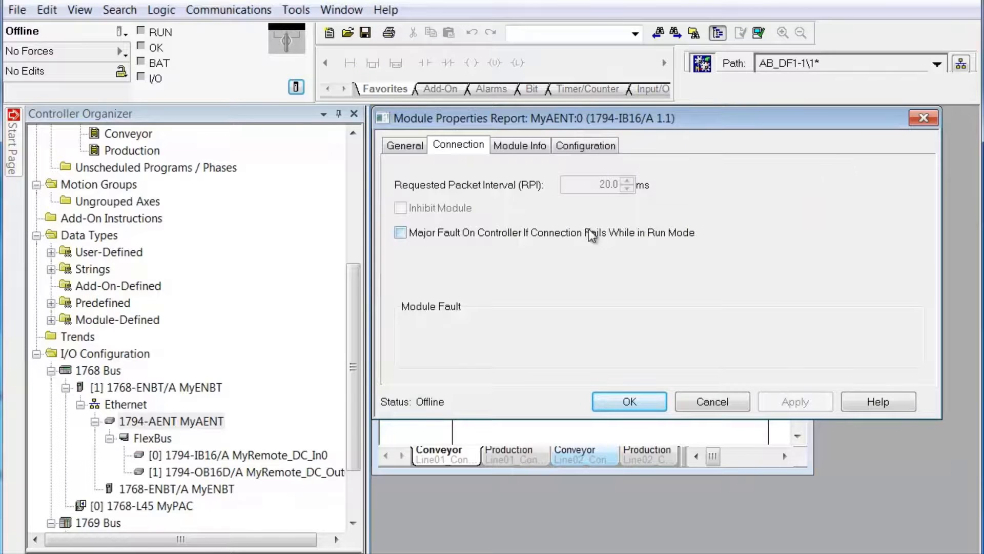
pyautogui.click(708, 402)
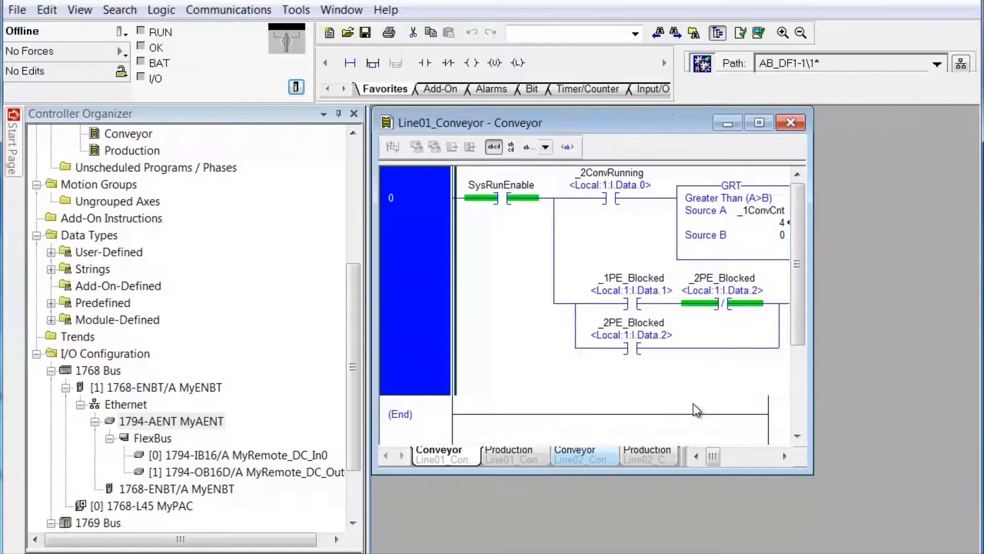
pyautogui.rightClick(181, 476)
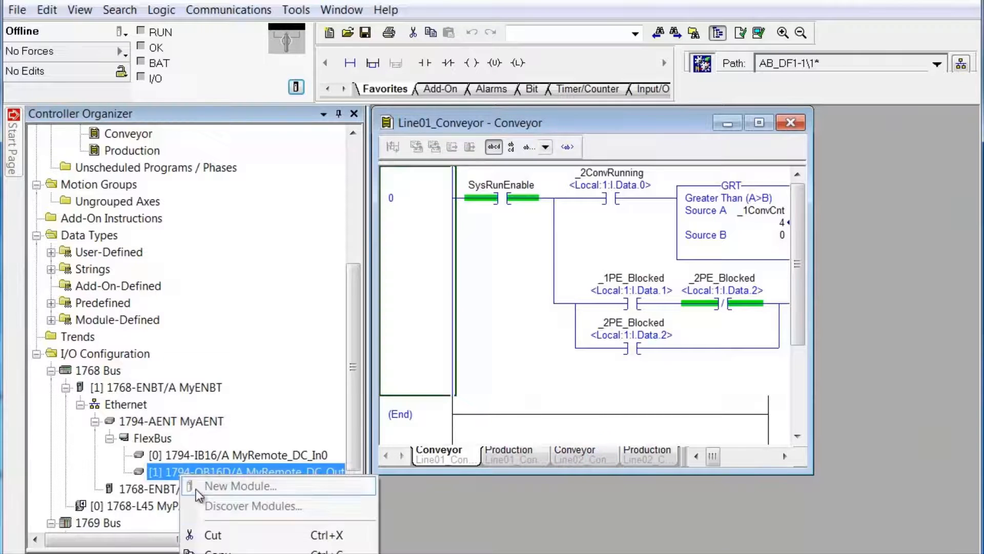
pyautogui.click(215, 553)
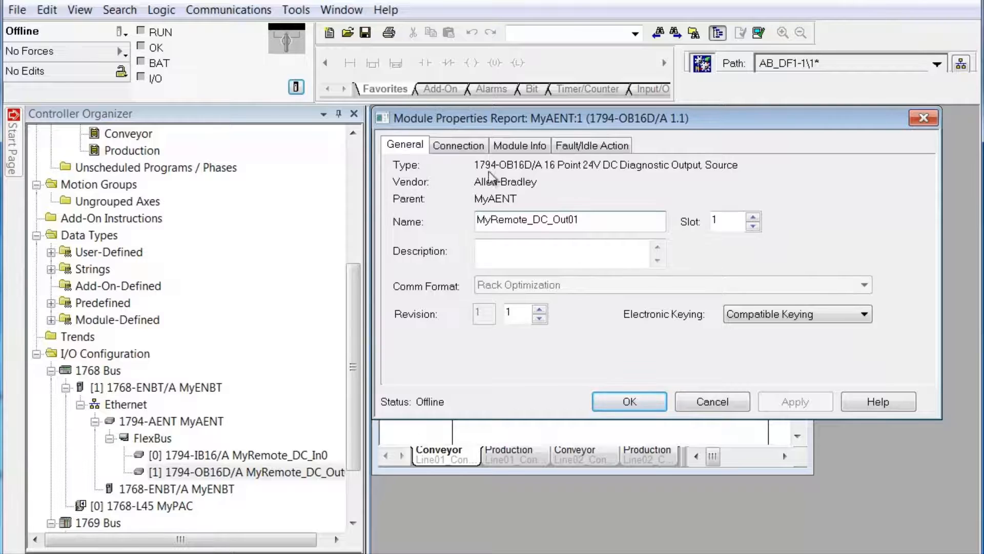
pyautogui.click(479, 148)
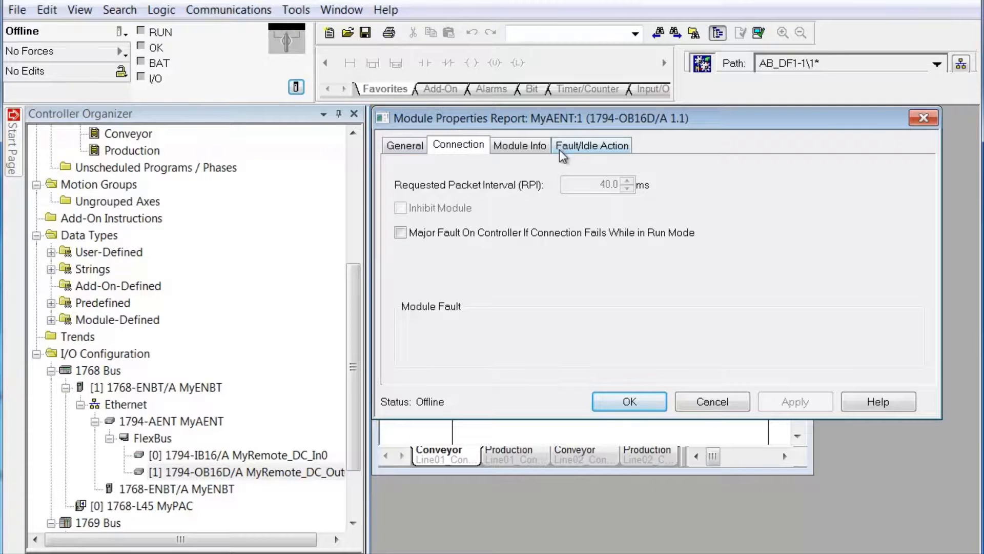
# Step: Review the output module's Module Info and Fault/Idle settings, leaving point 0 Off, then cancel
pyautogui.click(525, 146)
pyautogui.click(591, 146)
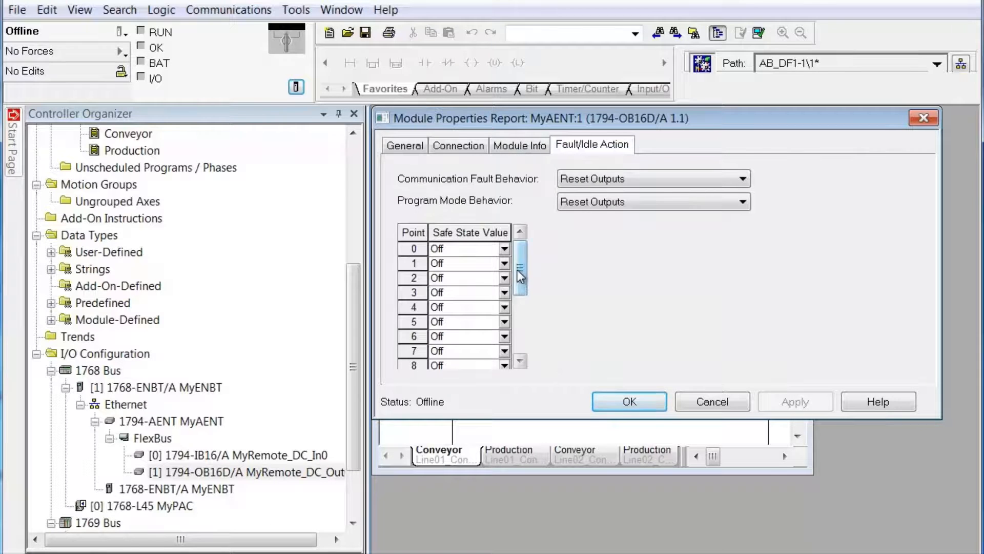
pyautogui.moveTo(518, 269)
pyautogui.mouseDown()
pyautogui.moveTo(519, 344)
pyautogui.moveTo(519, 256)
pyautogui.mouseUp()
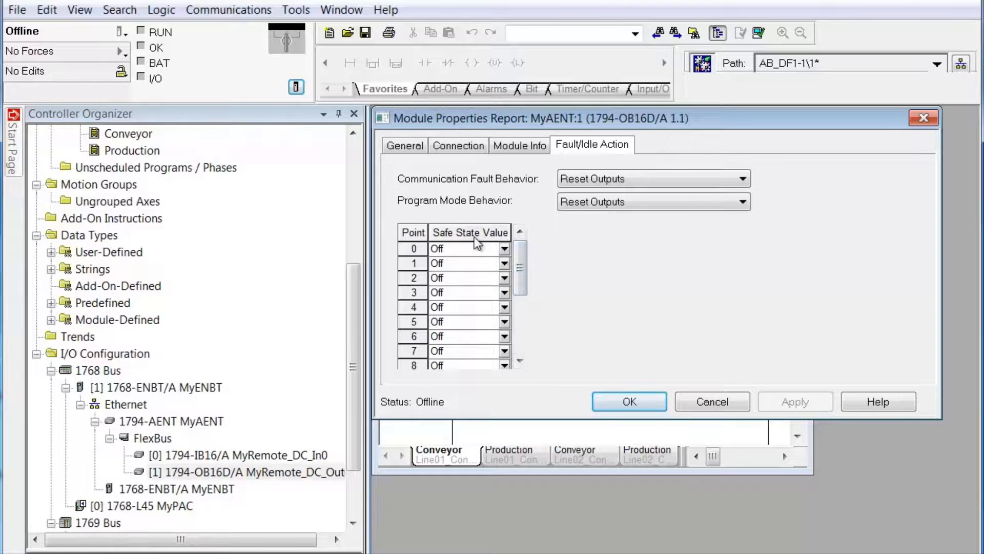
pyautogui.click(504, 250)
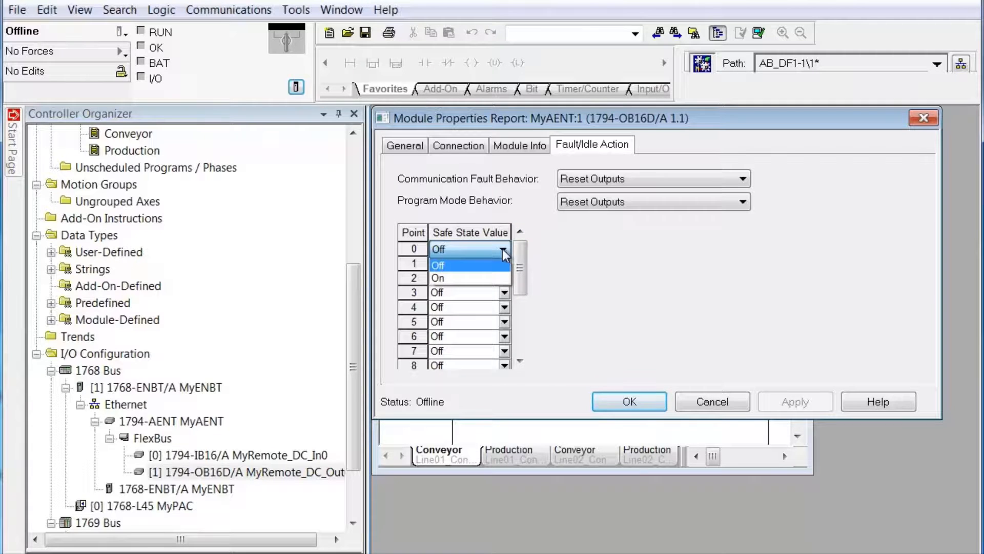
pyautogui.click(503, 250)
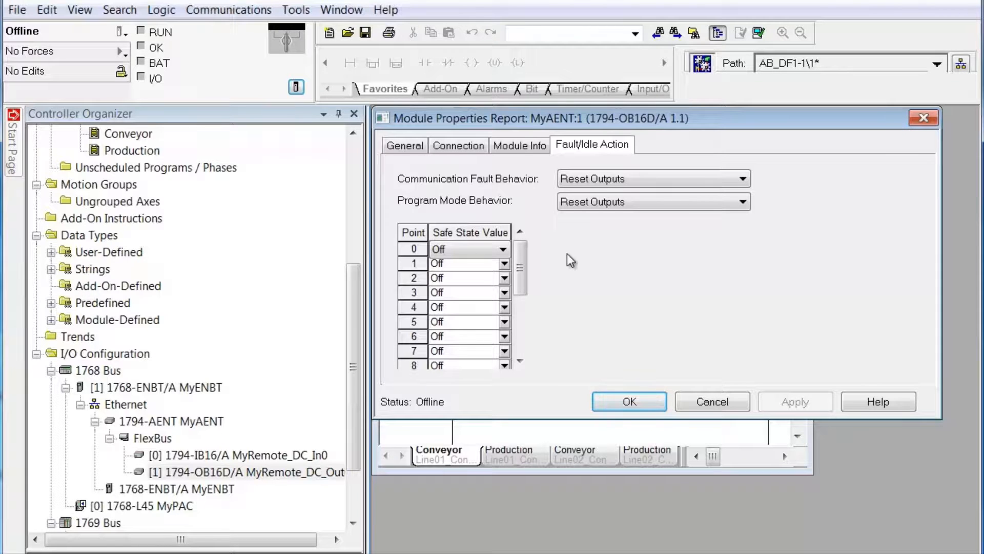
pyautogui.click(727, 398)
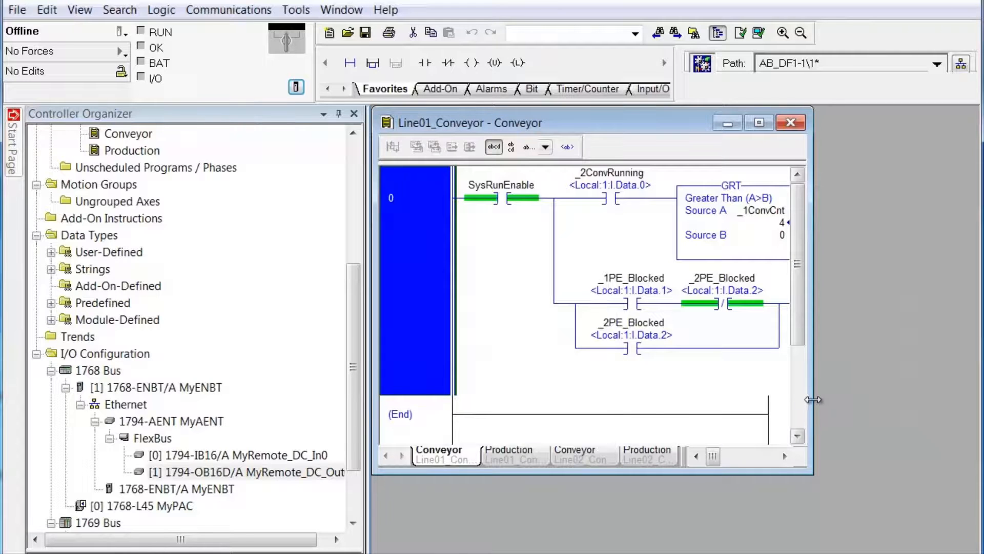
# Step: Maximize the Line01_Conveyor routine and narrow the project tree to give the rung room
pyautogui.moveTo(812, 403); pyautogui.dragTo(977, 403)
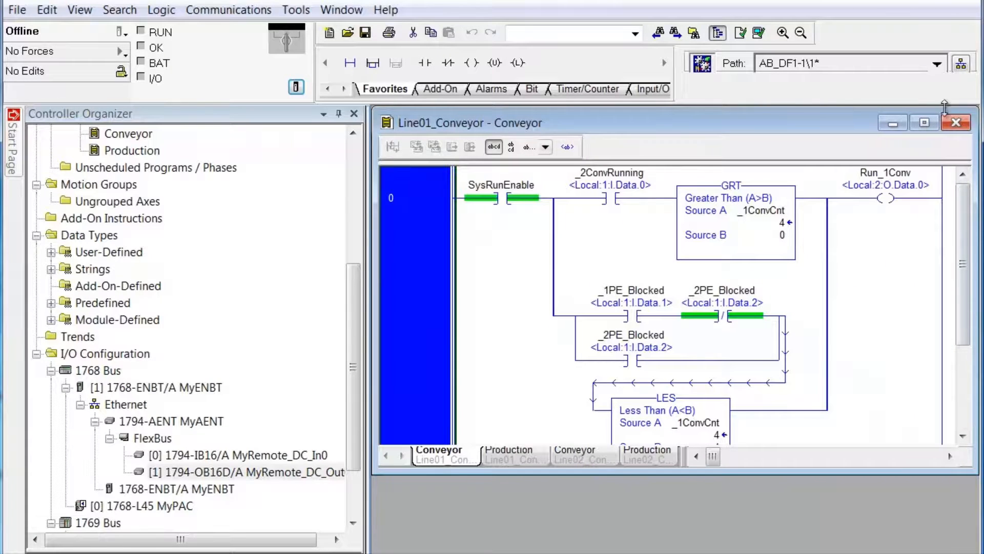
pyautogui.click(925, 124)
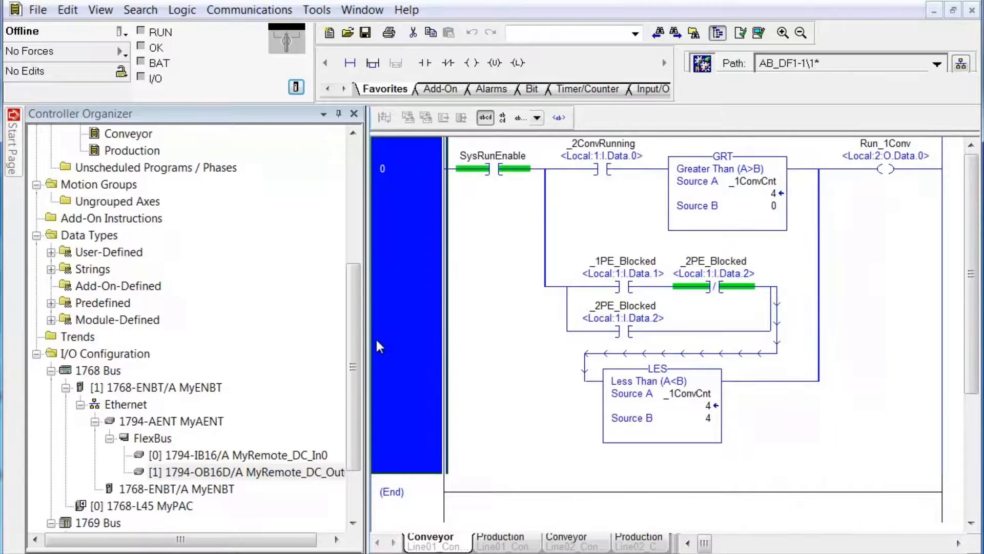
pyautogui.moveTo(365, 341); pyautogui.dragTo(220, 359)
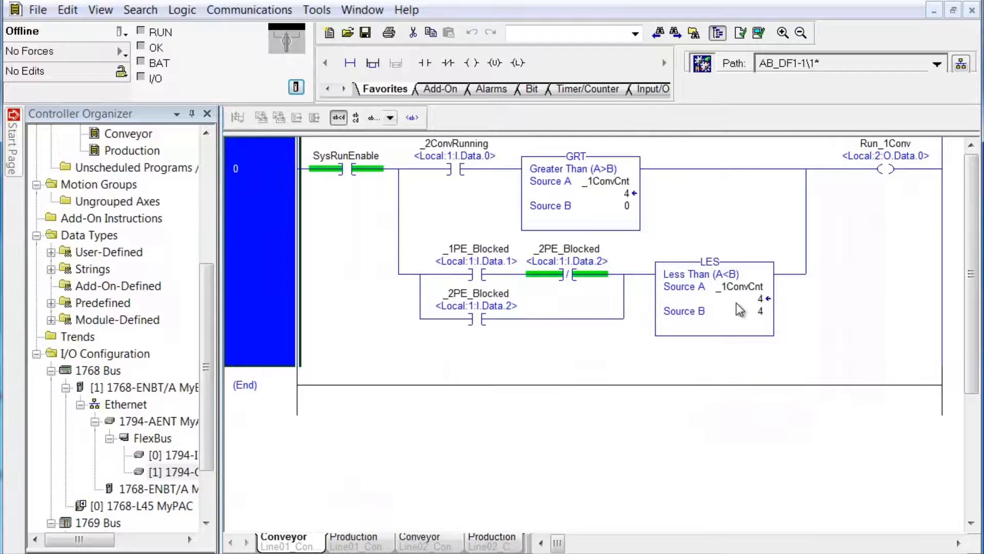
pyautogui.moveTo(220, 354); pyautogui.dragTo(380, 349)
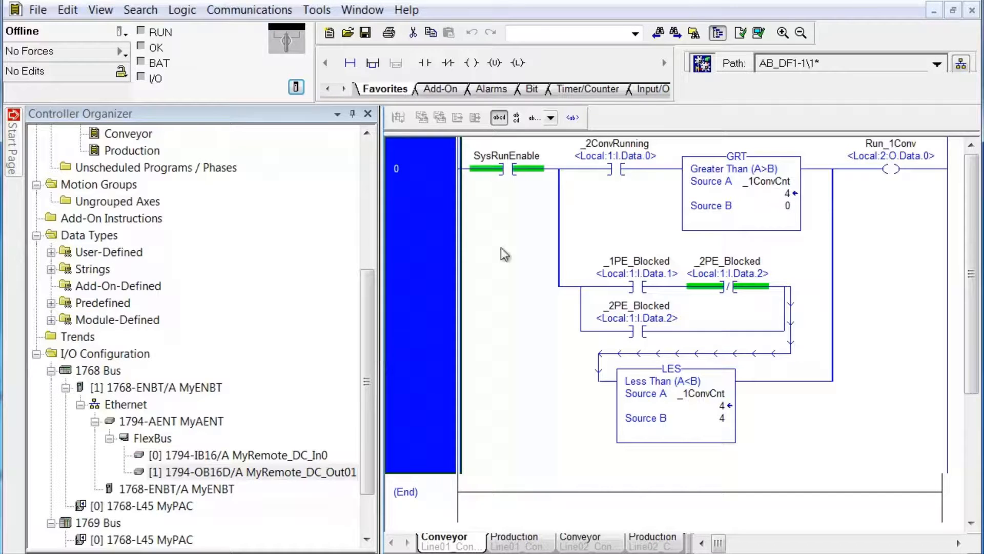
pyautogui.moveTo(383, 406); pyautogui.dragTo(240, 419)
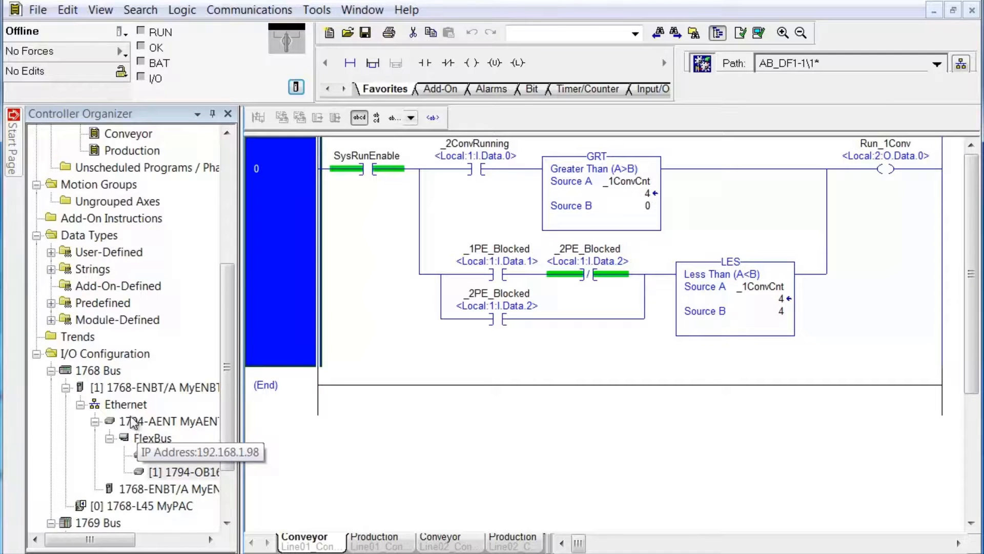
pyautogui.rightClick(120, 406)
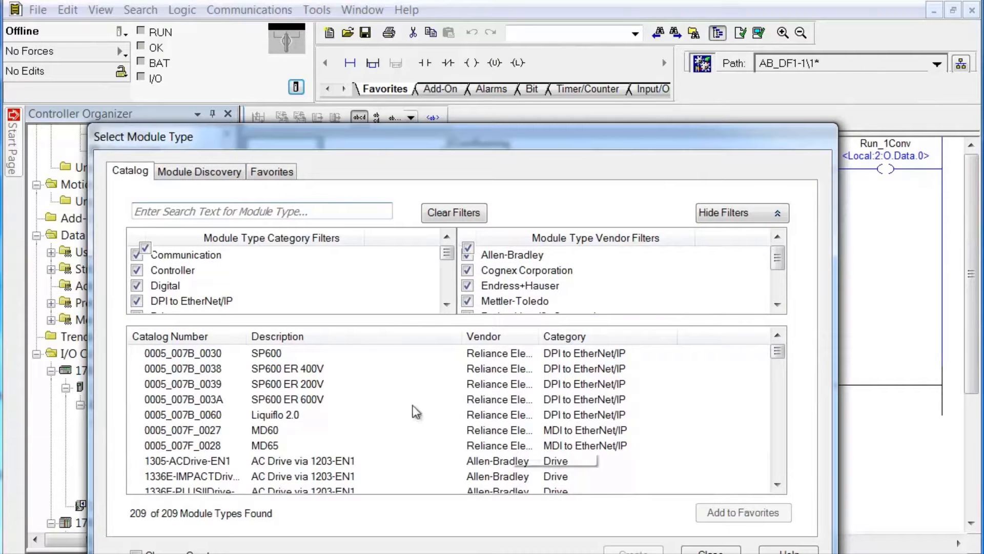
pyautogui.click(773, 459)
pyautogui.click(773, 459)
pyautogui.click(773, 459)
pyautogui.click(773, 459)
pyautogui.click(774, 459)
pyautogui.click(774, 459)
pyautogui.click(774, 459)
pyautogui.click(775, 460)
pyautogui.click(776, 461)
pyautogui.click(776, 463)
pyautogui.click(777, 467)
pyautogui.click(776, 470)
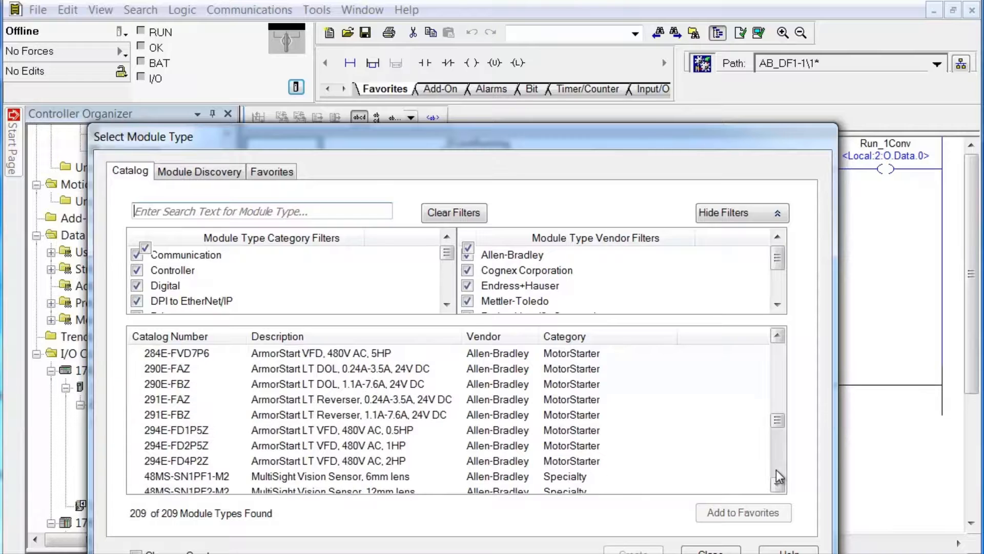
pyautogui.click(776, 470)
pyautogui.click(776, 470)
pyautogui.click(776, 469)
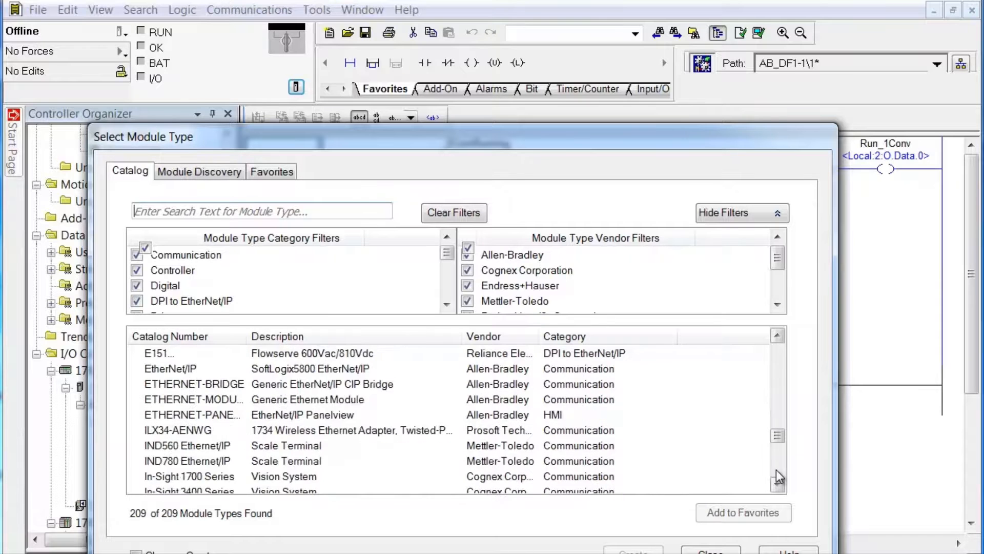
pyautogui.click(776, 469)
pyautogui.click(776, 473)
pyautogui.click(776, 473)
pyautogui.click(776, 473)
pyautogui.click(778, 483)
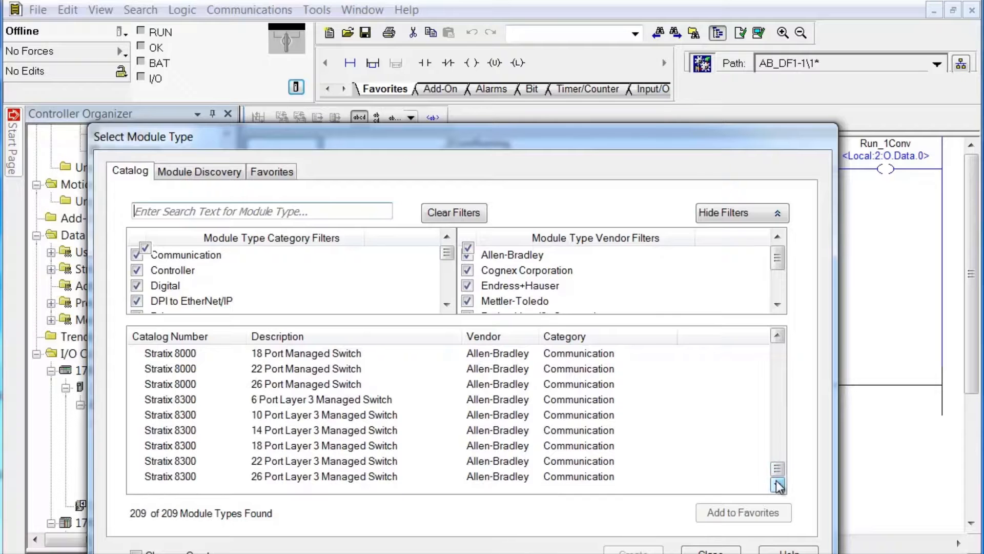
pyautogui.click(777, 350)
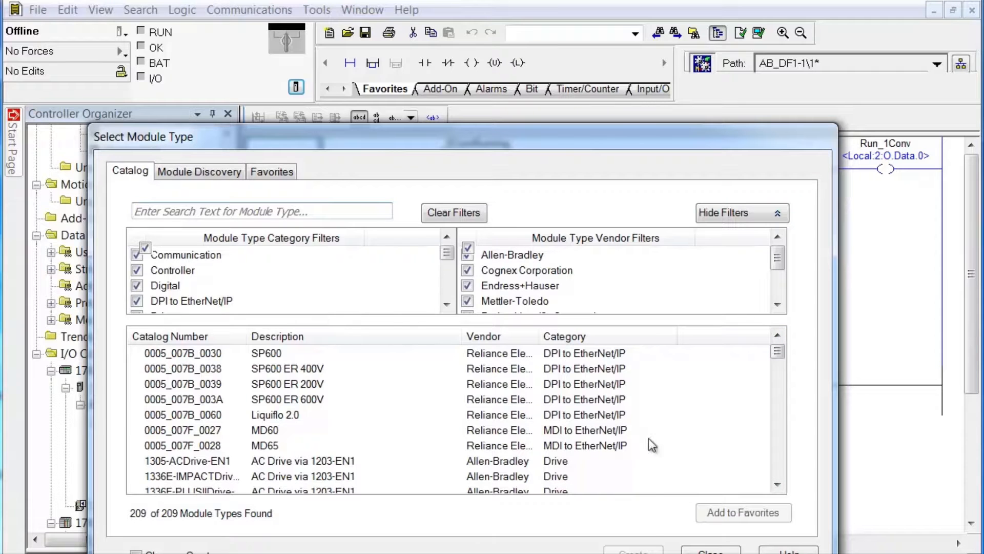
pyautogui.click(730, 551)
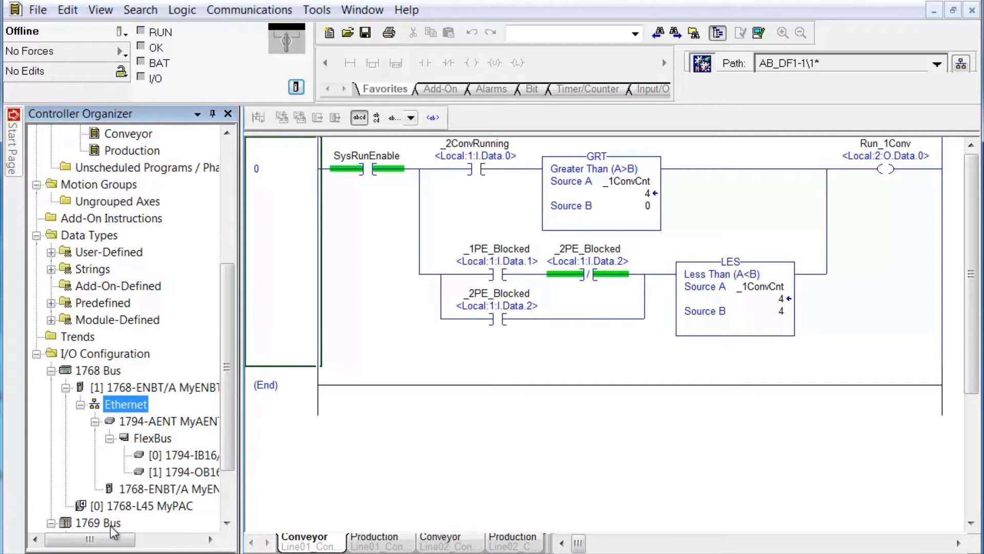
pyautogui.scroll(-5, 225, 520)
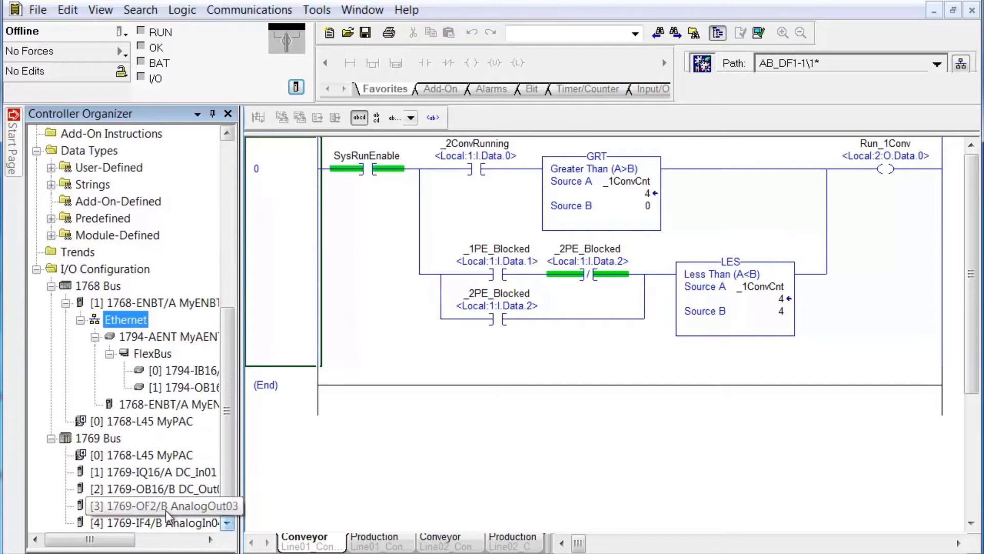
pyautogui.rightClick(113, 441)
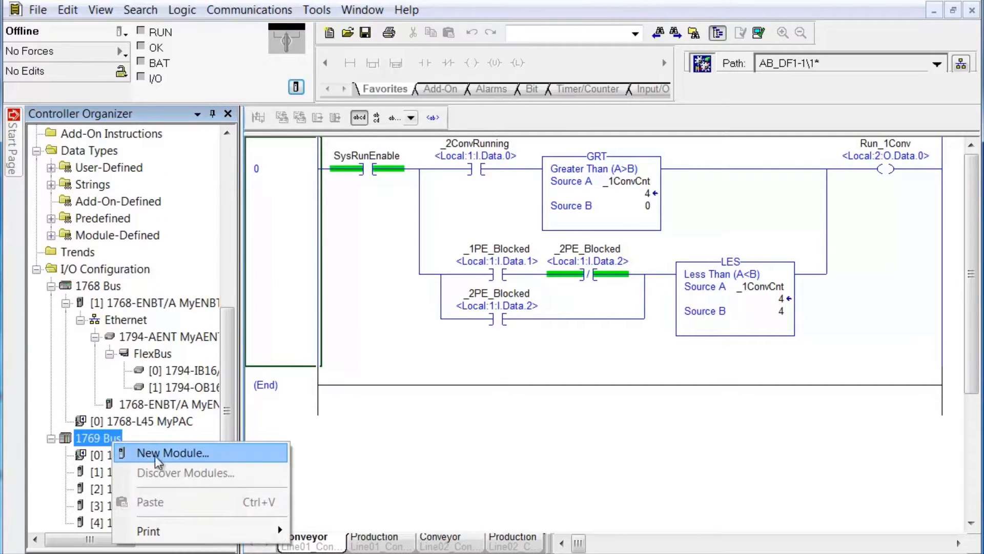
pyautogui.click(270, 456)
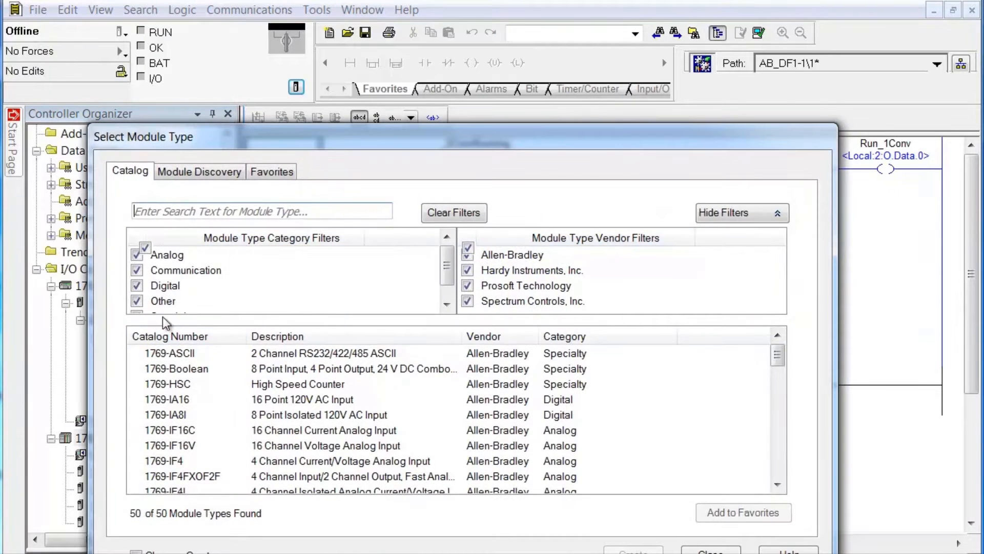
pyautogui.click(698, 548)
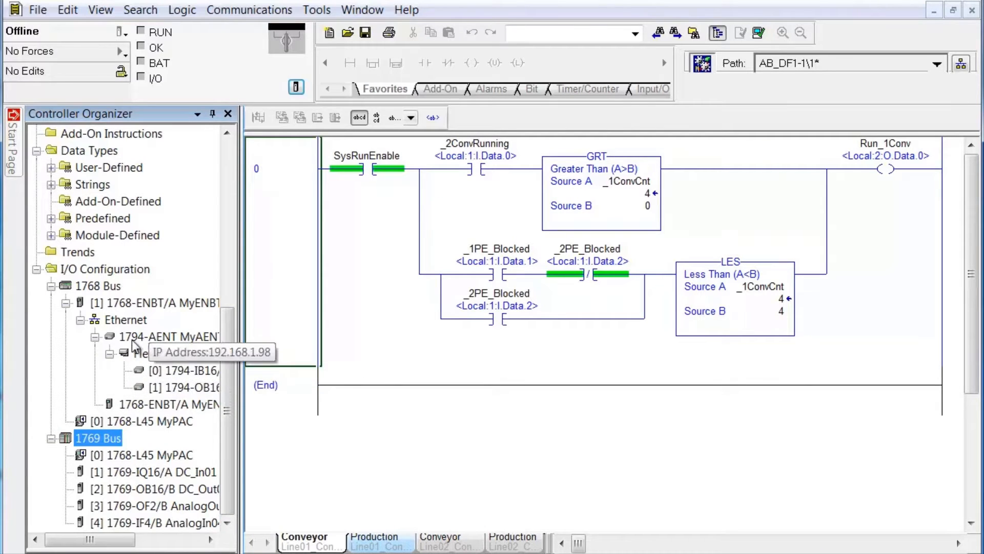
# Step: Delete the 1794-OB16D output, the 1794-IB16 input, and the MyAENT 1794-AENT adapter
pyautogui.rightClick(174, 388)
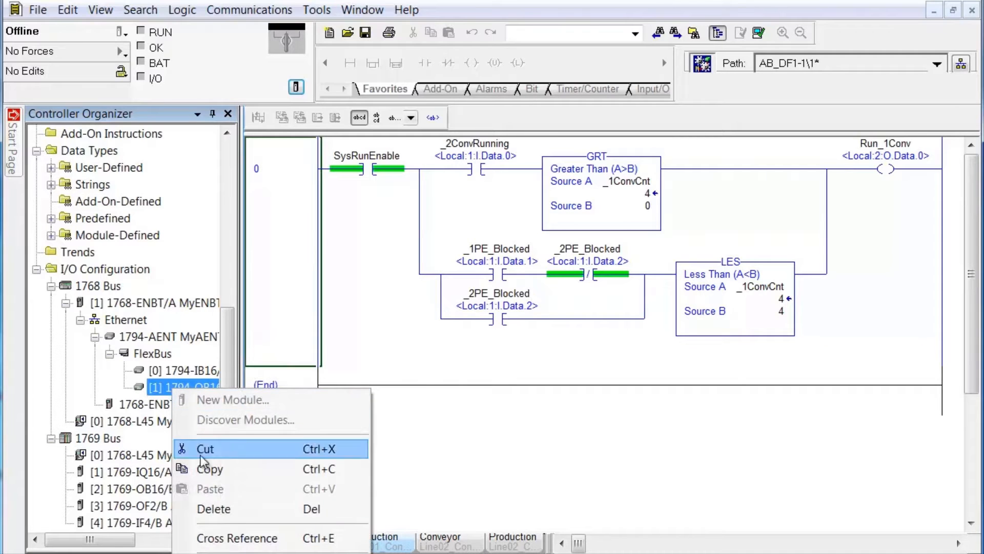
pyautogui.click(210, 508)
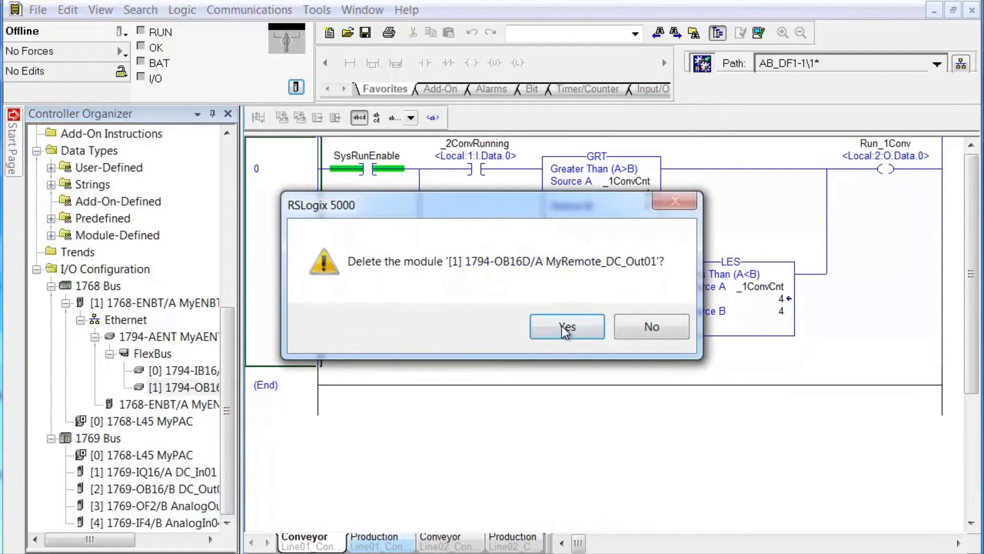
pyautogui.click(562, 325)
pyautogui.rightClick(167, 389)
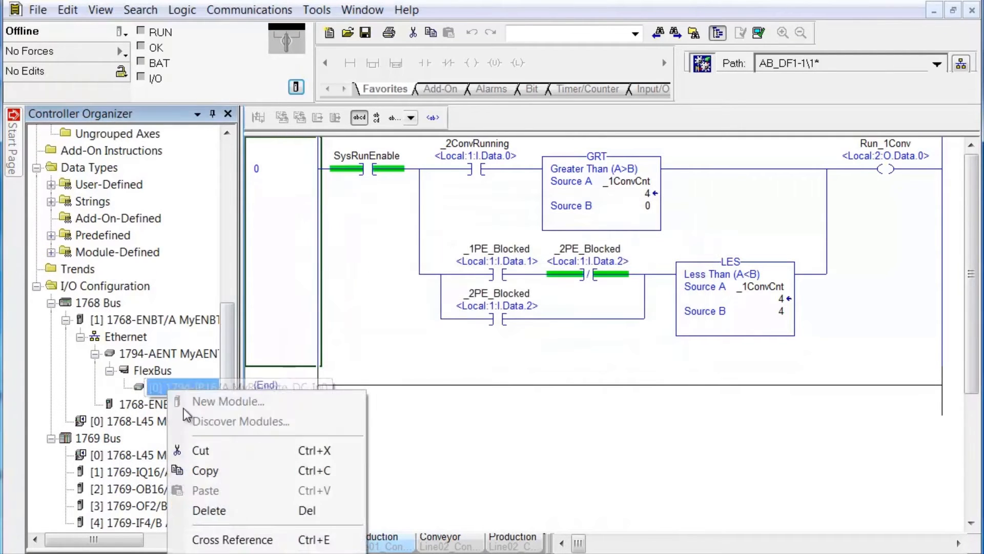
pyautogui.click(217, 509)
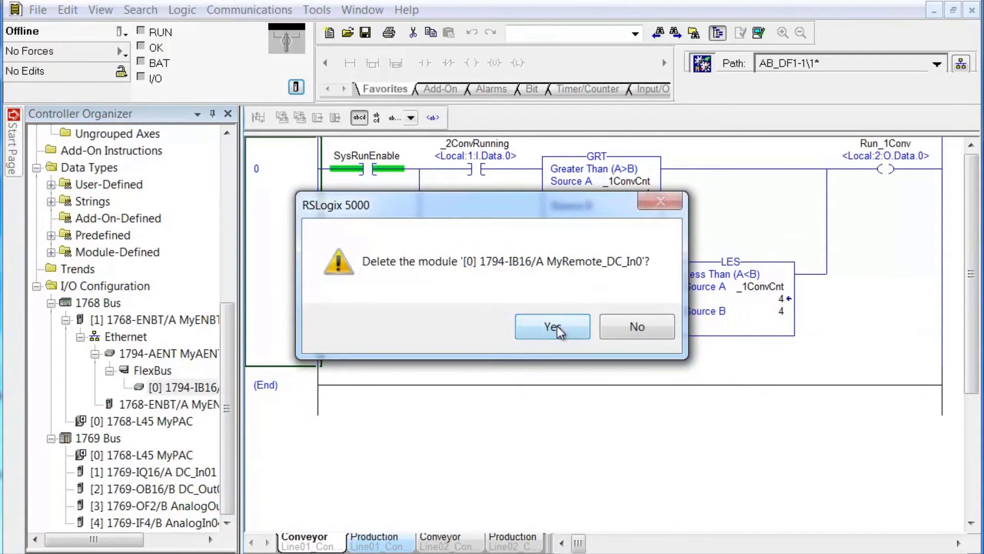
pyautogui.click(558, 325)
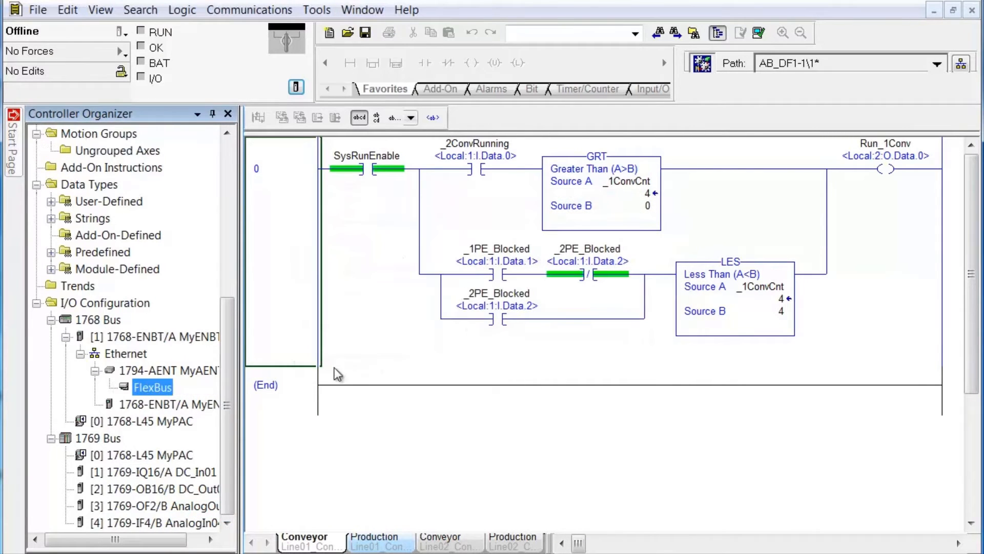
pyautogui.rightClick(137, 370)
pyautogui.click(204, 491)
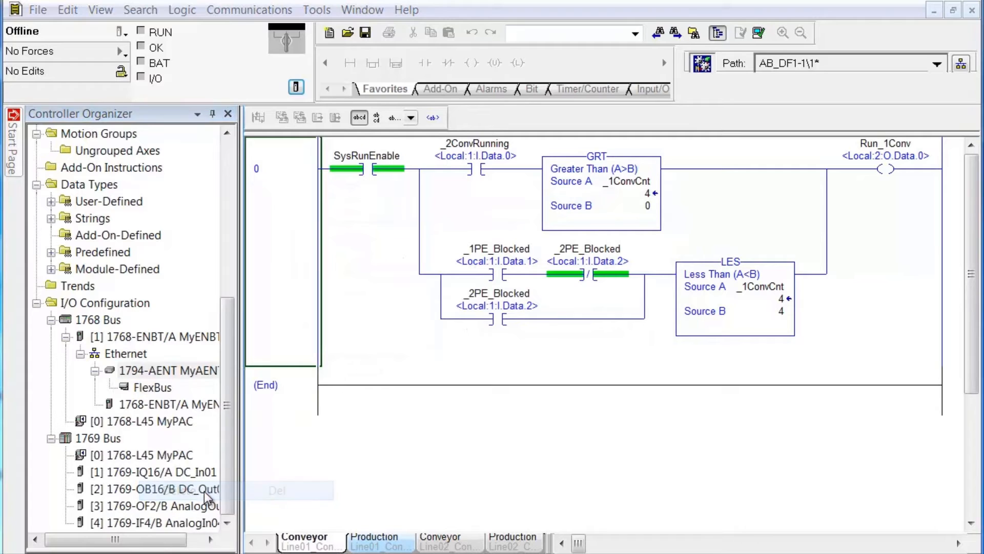
pyautogui.click(537, 323)
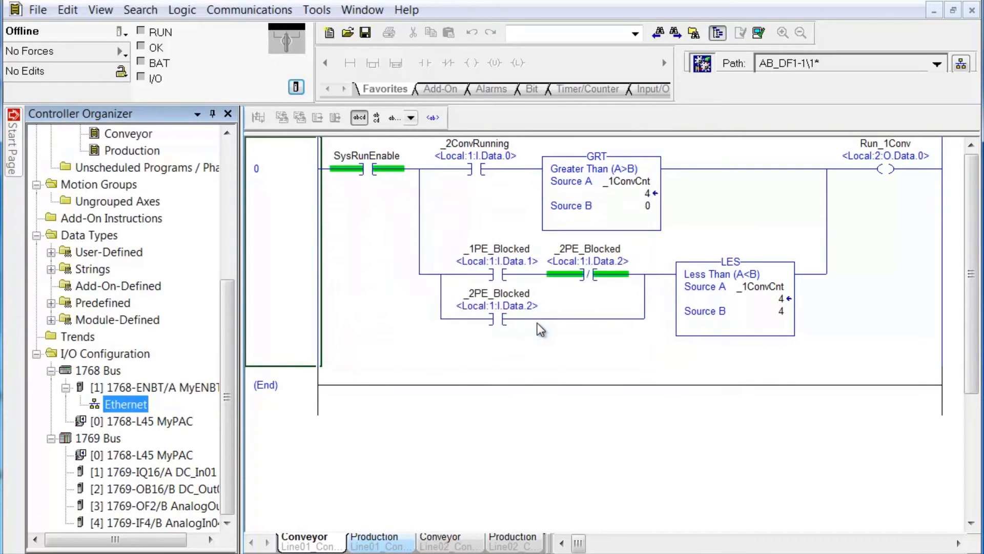